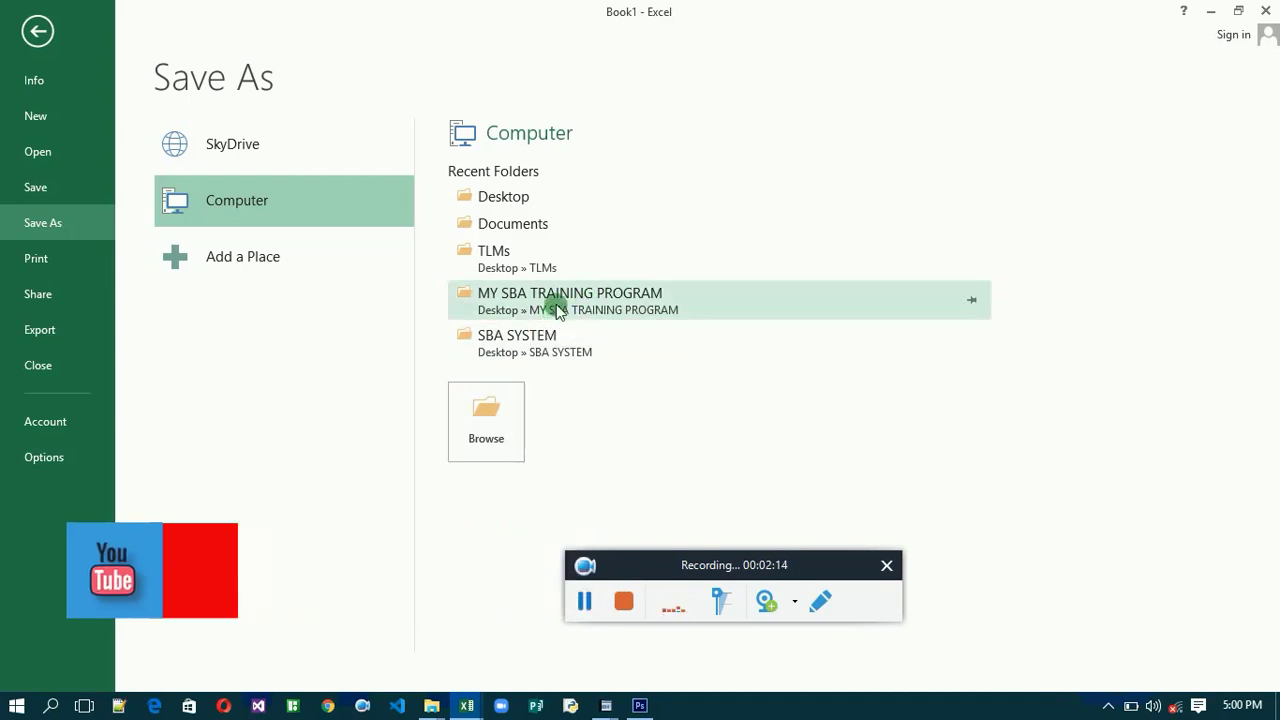
Step: Save the workbook as SBA TRAINING TEMPLATE in the MY SBA TRAINING PROGRAM folder on the desktop
{"action": "left_click", "coordinate": [558, 311]}
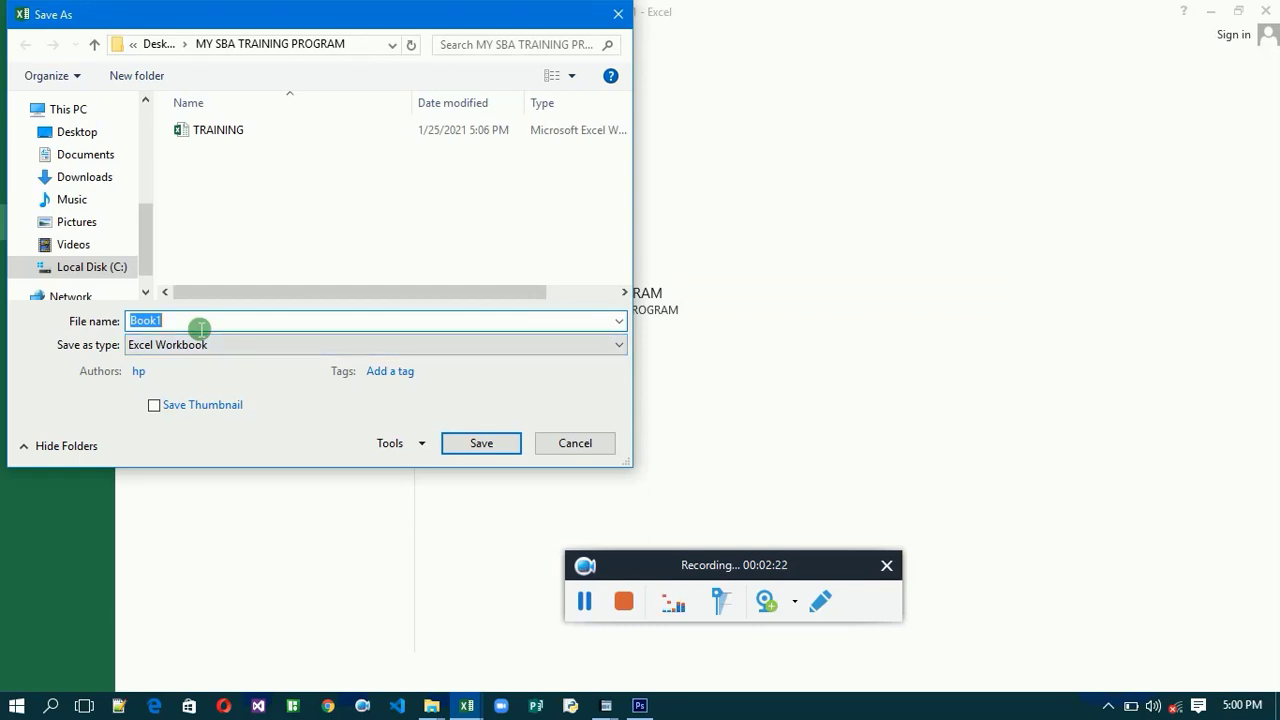
{"action": "type", "text": "SBA "}
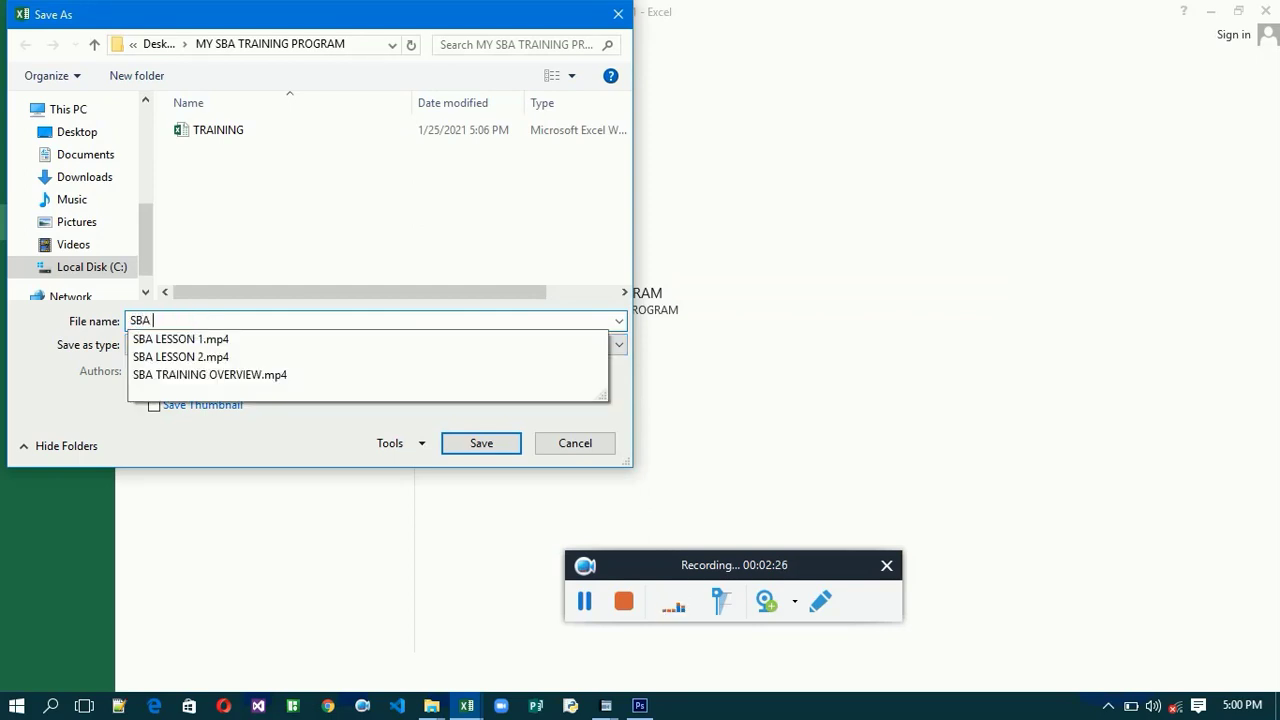
{"action": "type", "text": "TRAIN"}
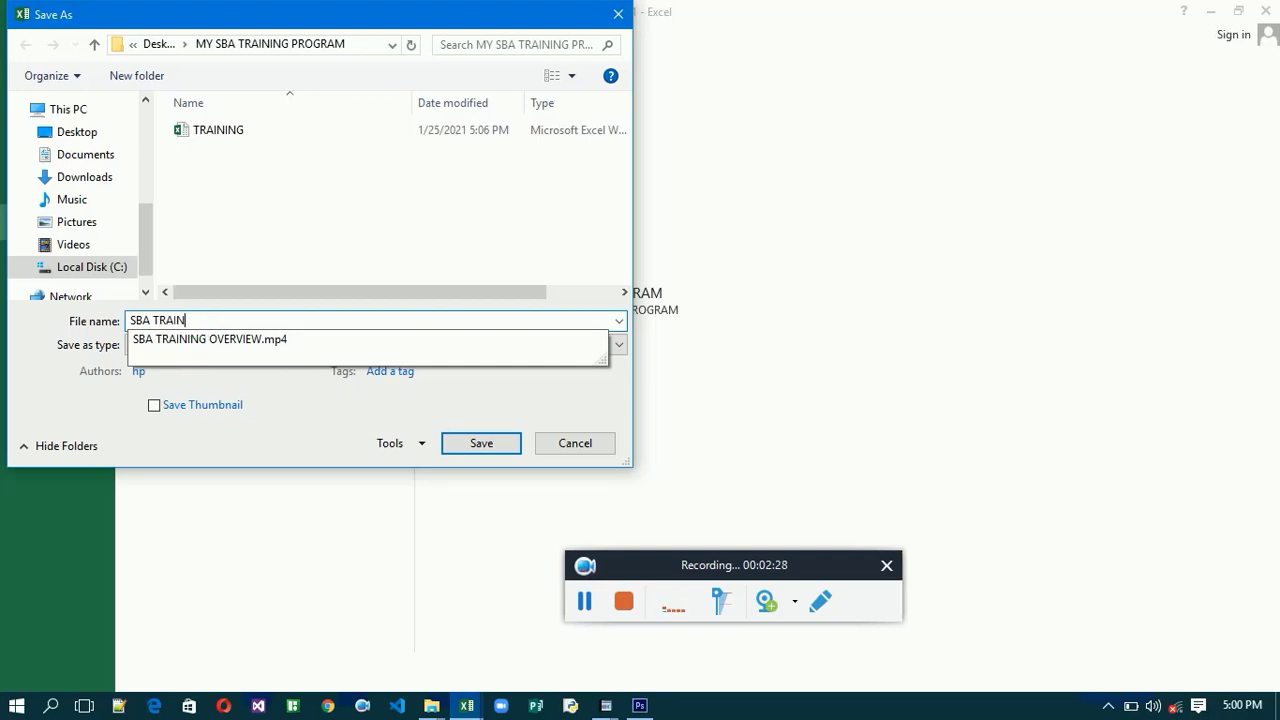
{"action": "type", "text": "ING T"}
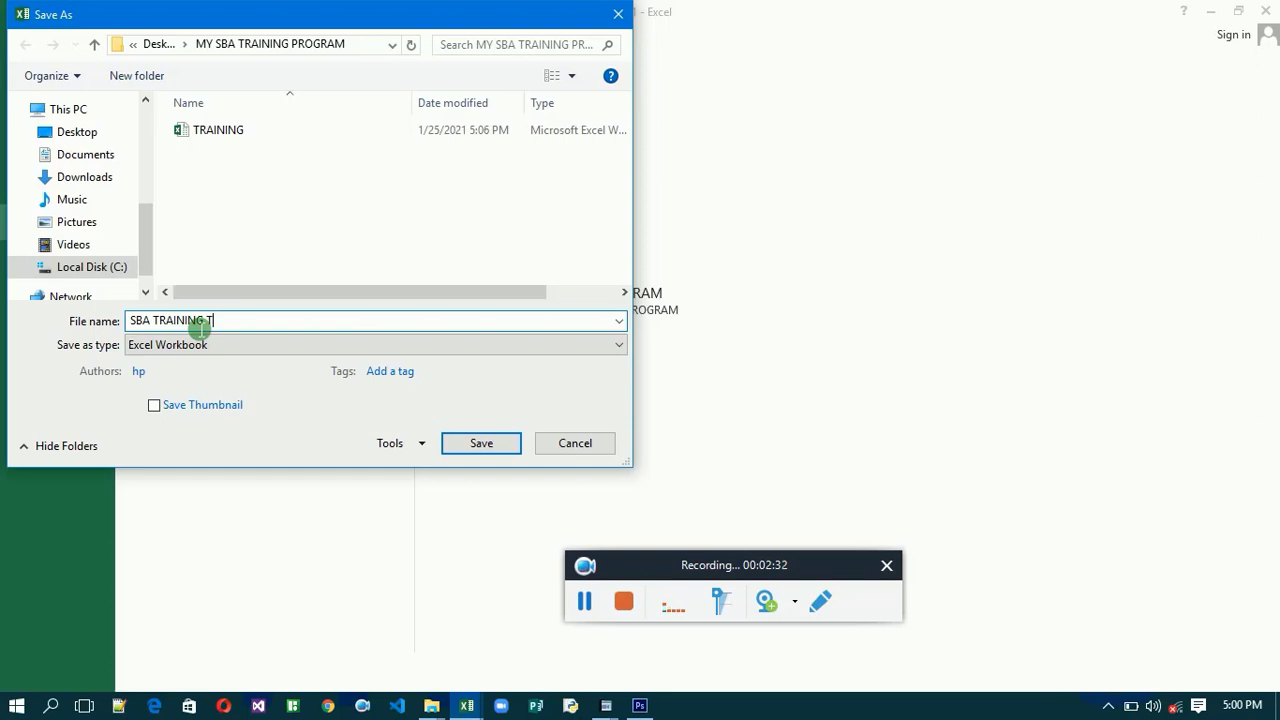
{"action": "type", "text": "EMPLATE"}
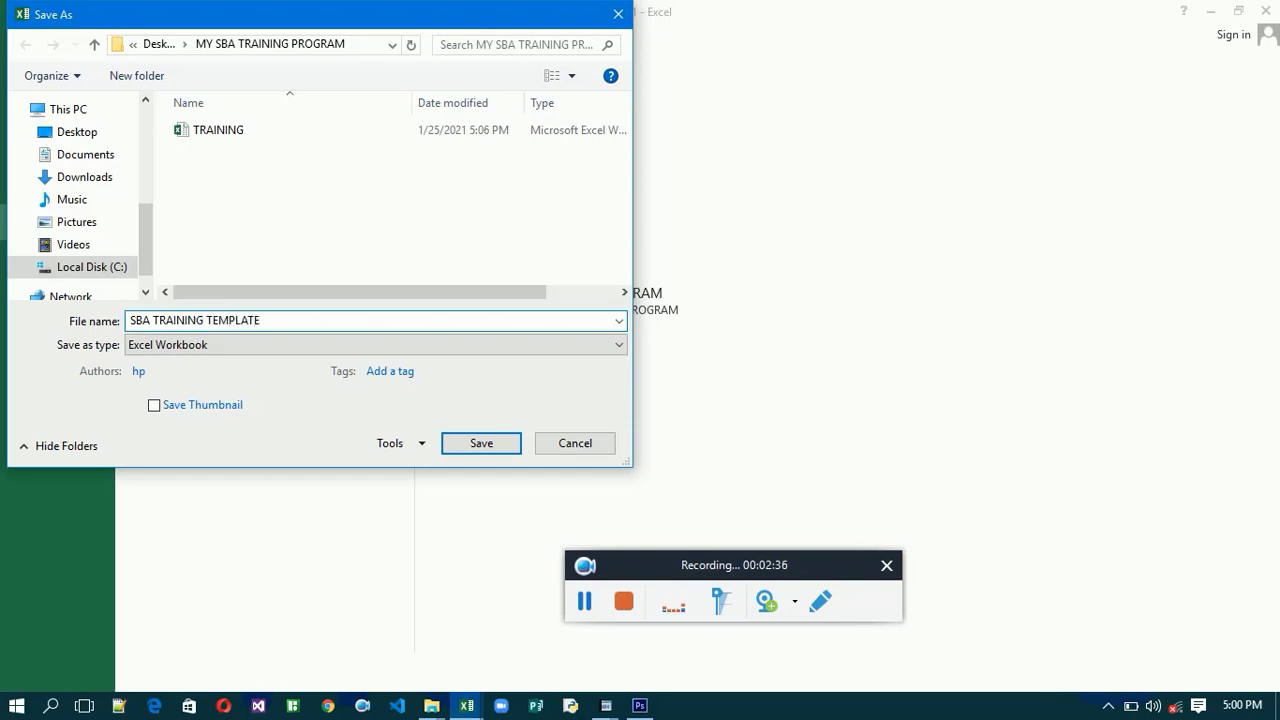
{"action": "left_click", "coordinate": [482, 443]}
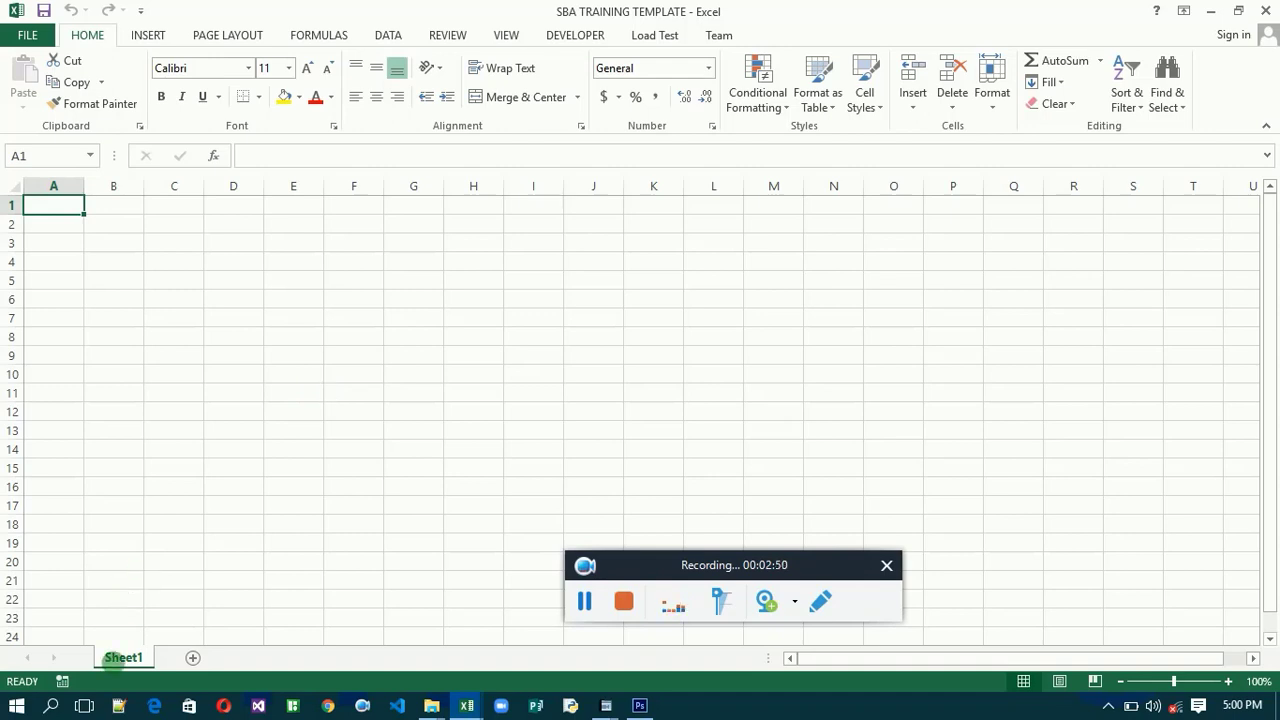
Step: Rename the Sheet1 worksheet as STUDENT INFO LIST
{"action": "right_click", "coordinate": [123, 662]}
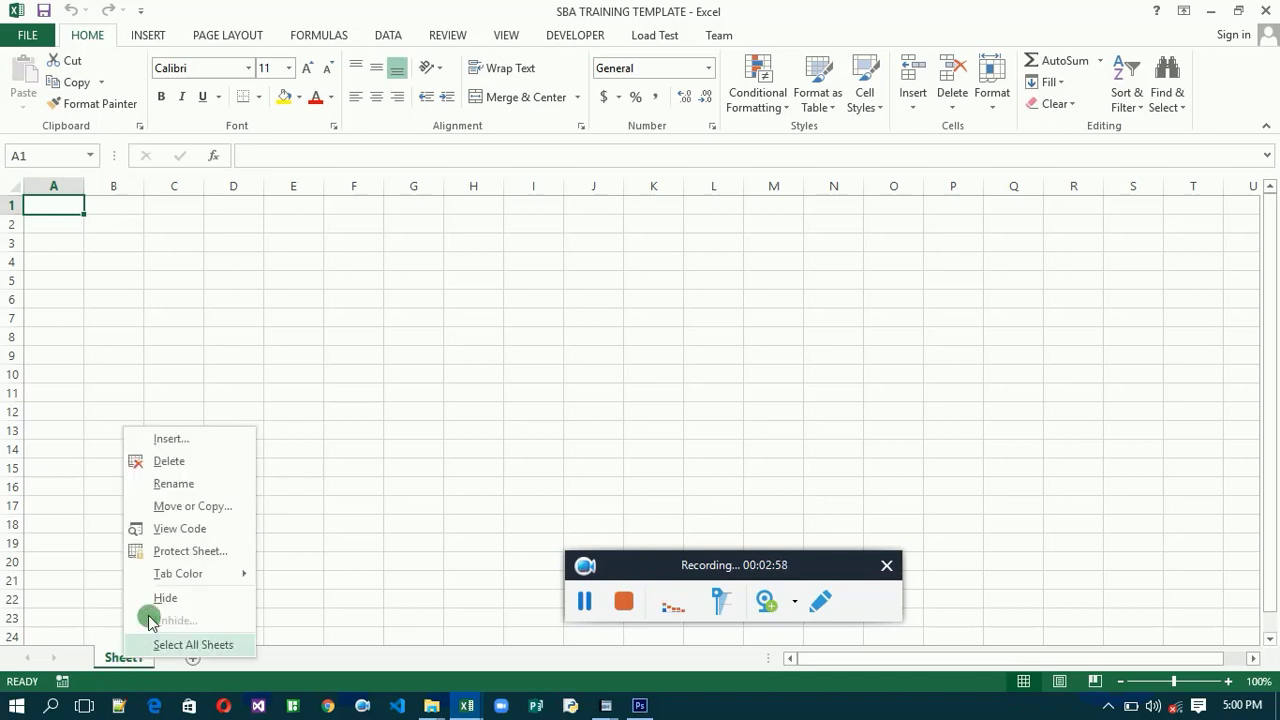
{"action": "left_click", "coordinate": [172, 483]}
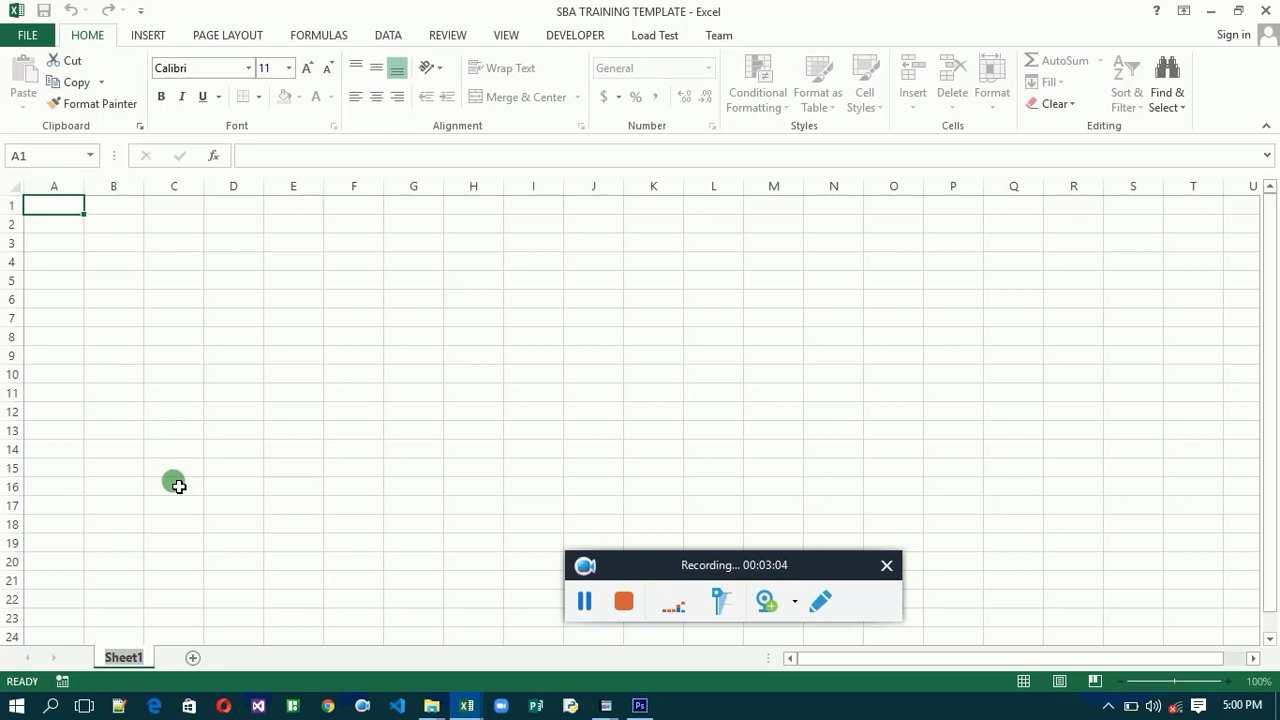
{"action": "type", "text": "ST"}
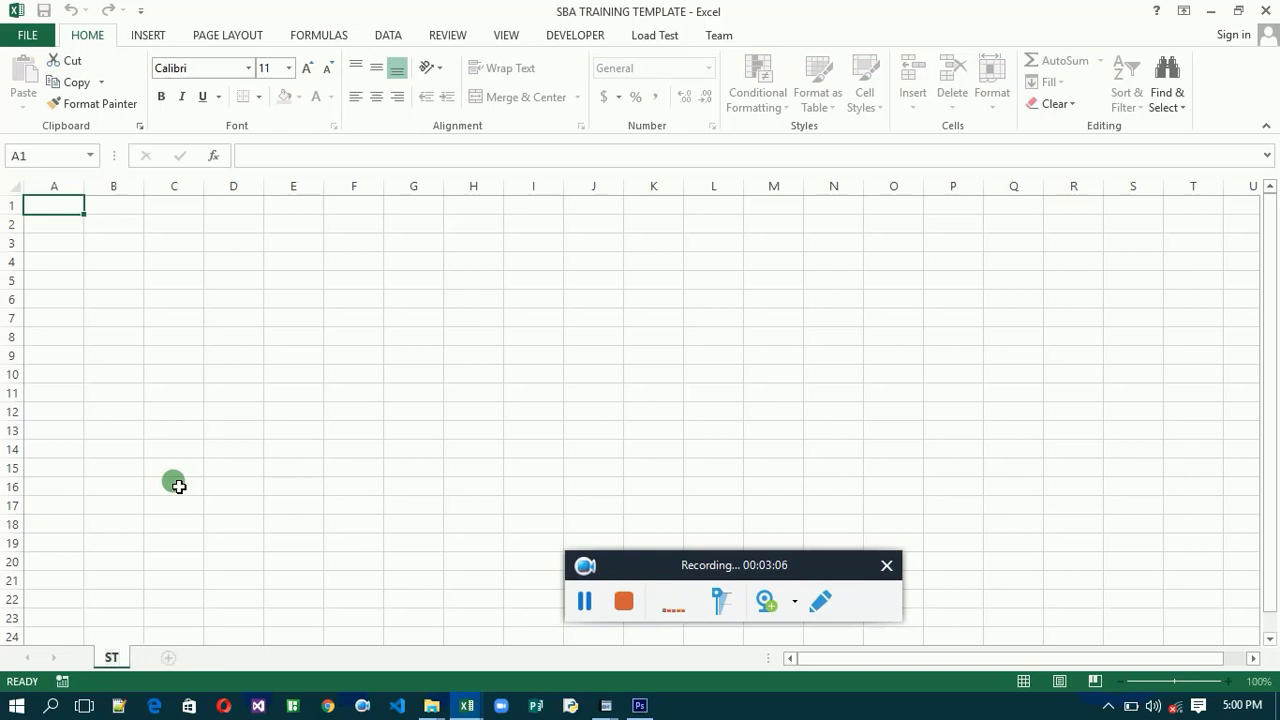
{"action": "type", "text": "UDENT"}
{"action": "key", "text": "Return"}
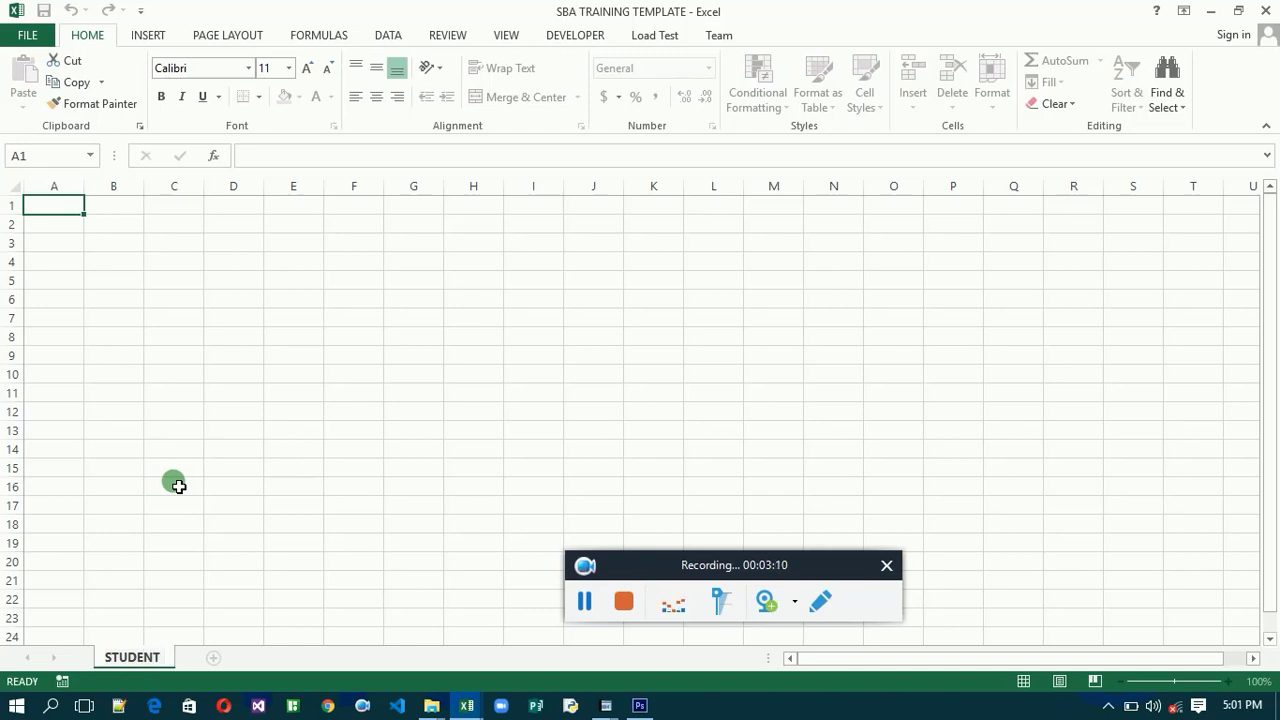
{"action": "type", "text": "INFO"}
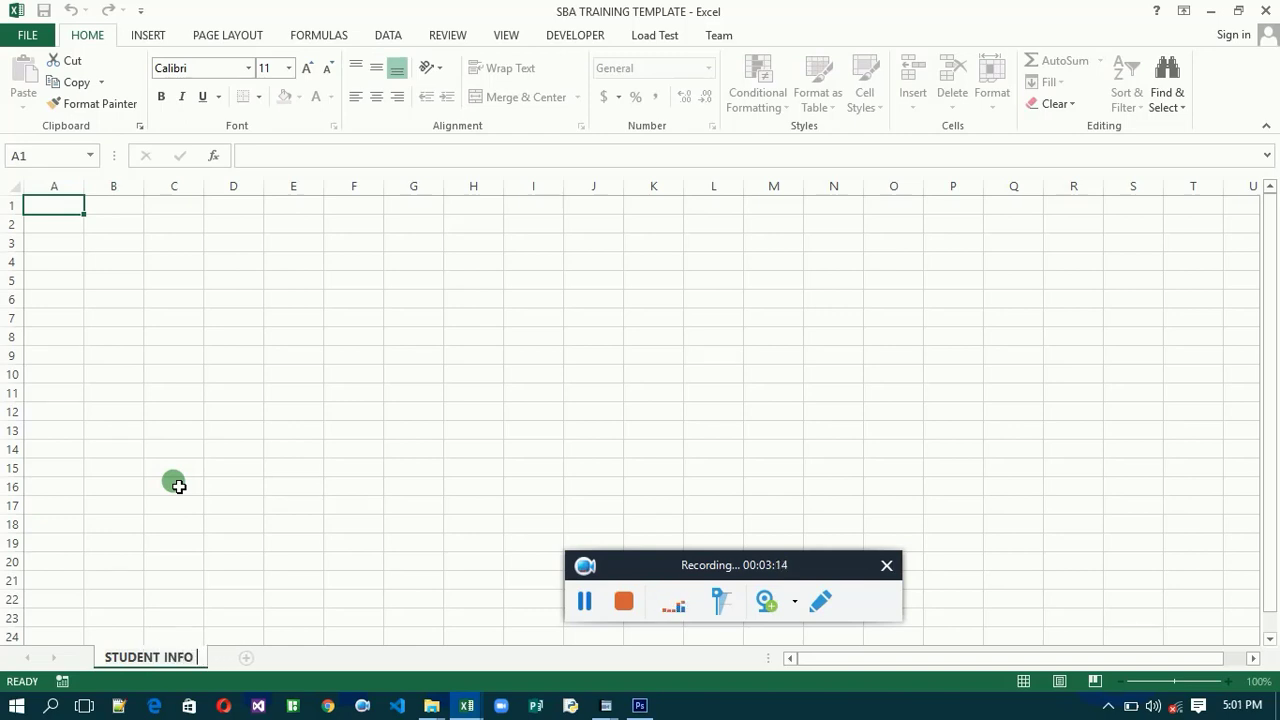
{"action": "type", "text": " LIST"}
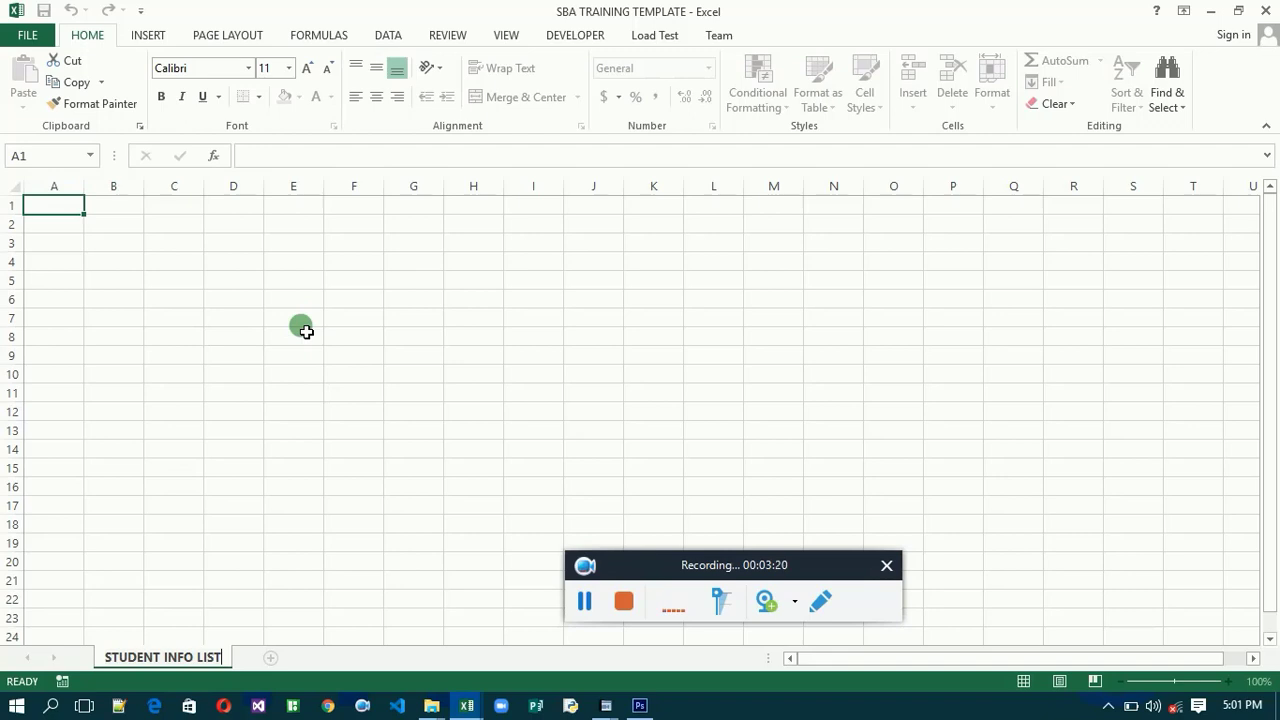
{"action": "key", "text": "Return"}
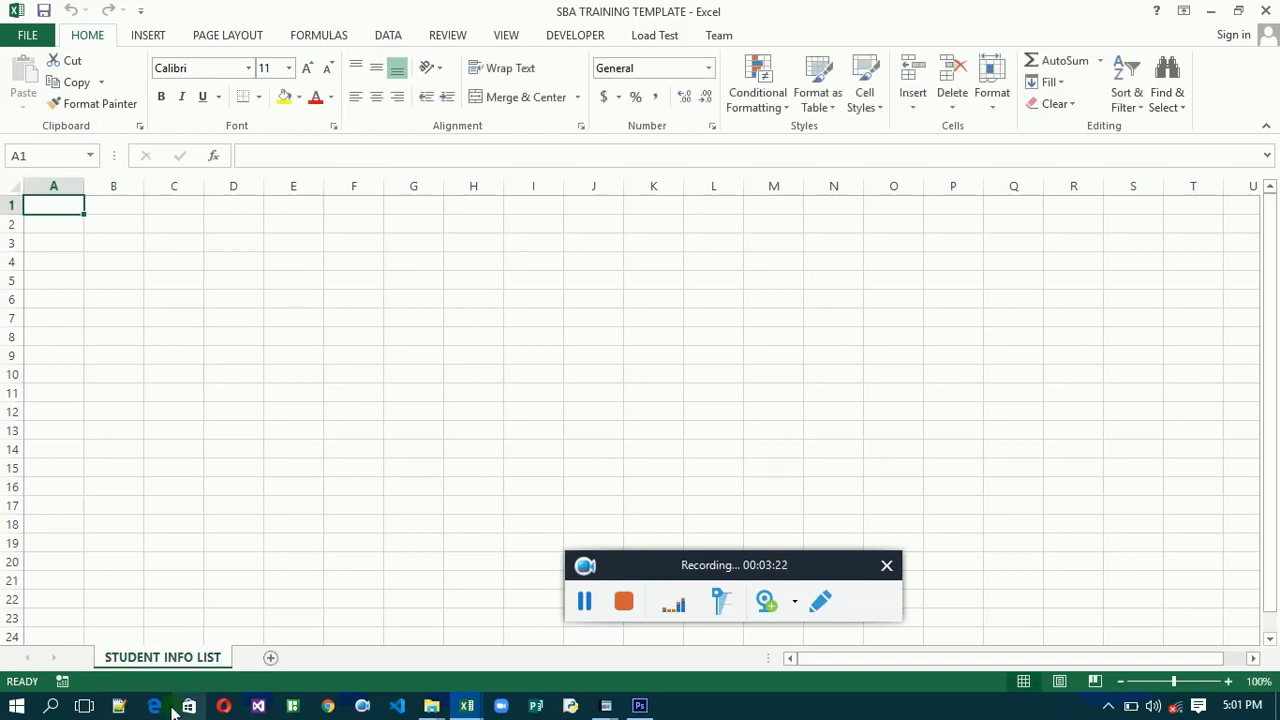
Step: Apply a theme color to the STUDENT INFO LIST sheet tab
{"action": "right_click", "coordinate": [172, 660]}
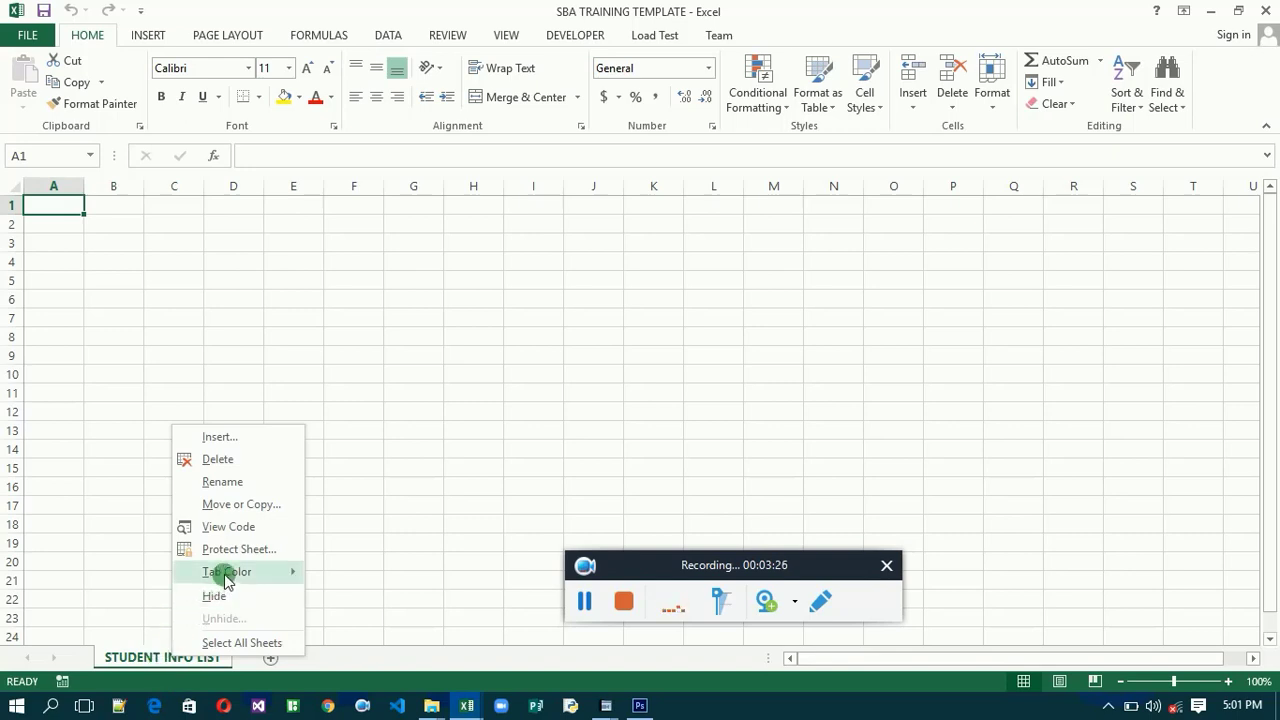
{"action": "mouse_move", "coordinate": [228, 571]}
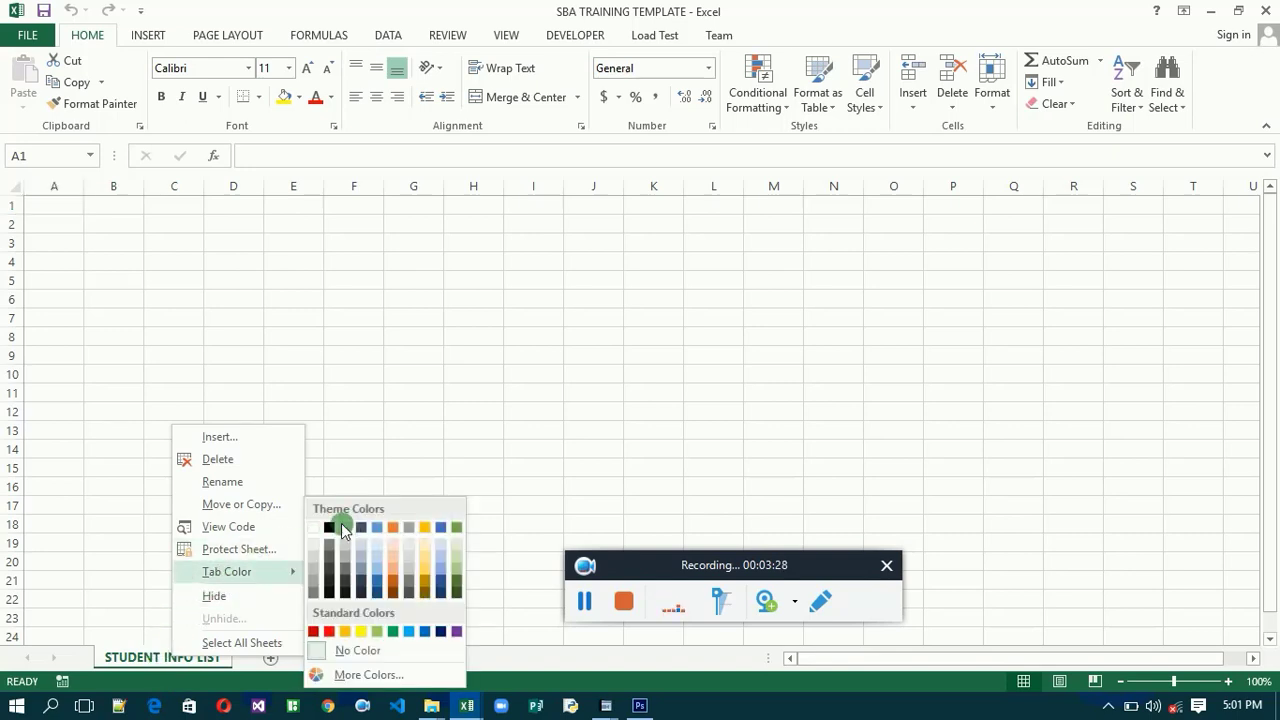
{"action": "left_click", "coordinate": [366, 531]}
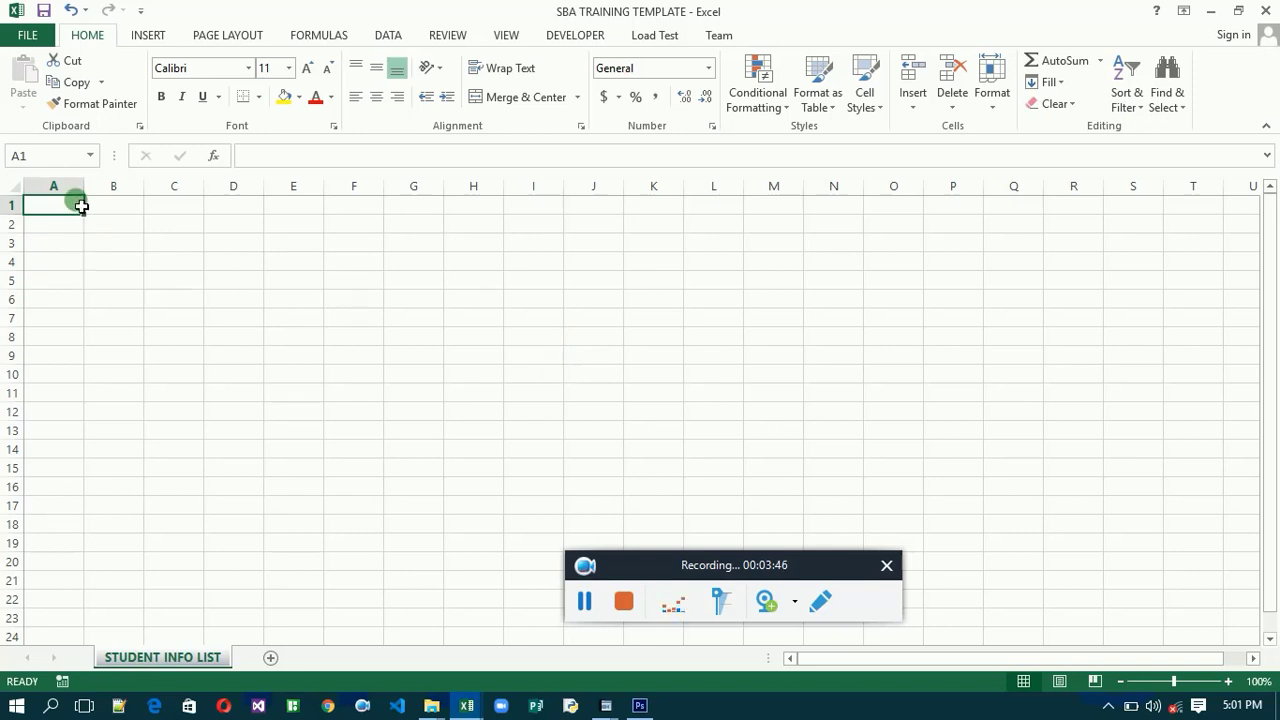
{"action": "type", "text": "ED"}
{"action": "key", "text": "BackSpace"}
{"action": "key", "text": "BackSpace"}
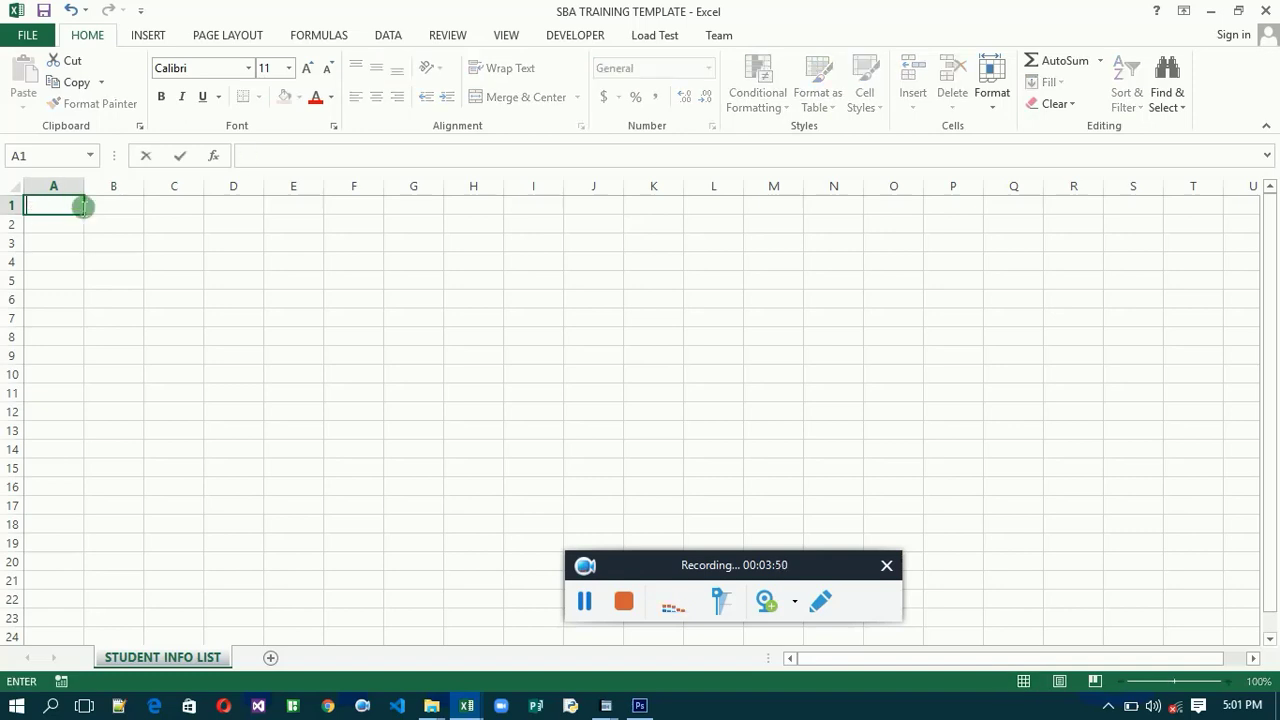
{"action": "type", "text": "ED"}
{"action": "key", "text": "BackSpace"}
{"action": "key", "text": "BackSpace"}
Step: Enter the column headers ID in cell A1 and NAME OF STUDENT in cell B1
{"action": "type", "text": "ID"}
{"action": "left_click", "coordinate": [75, 201]}
{"action": "left_click", "coordinate": [84, 205]}
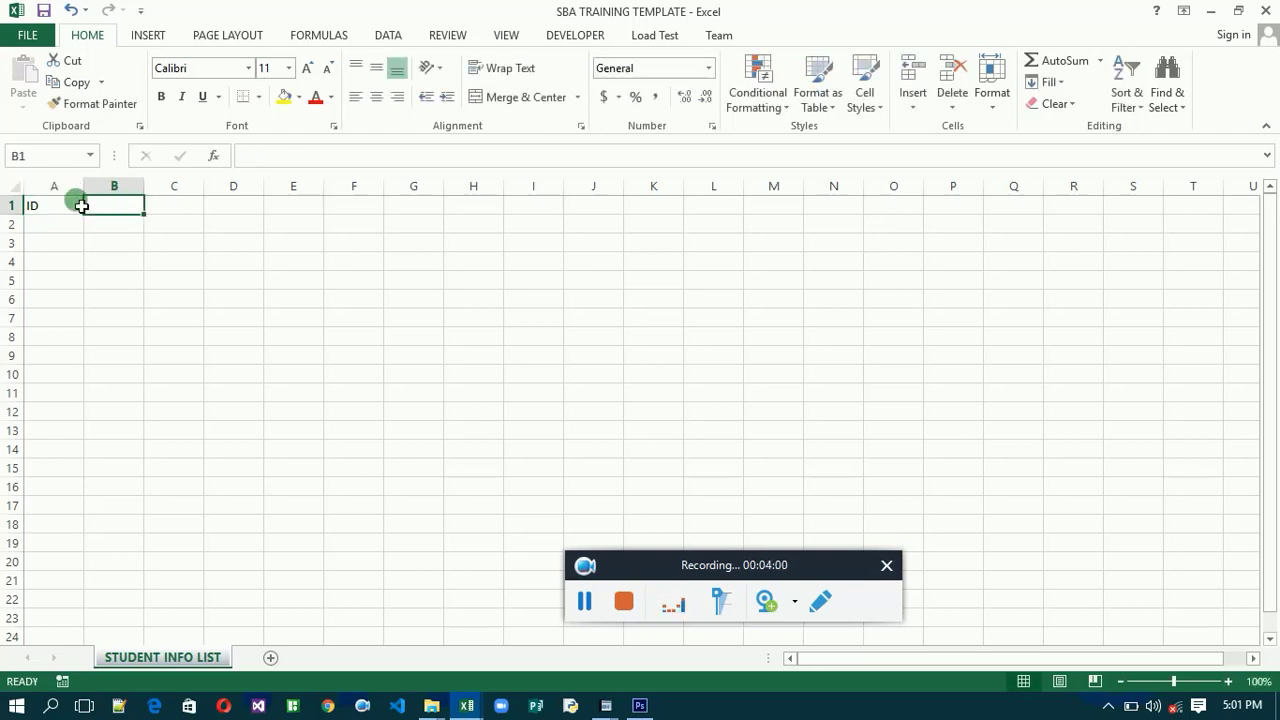
{"action": "type", "text": "NAME"}
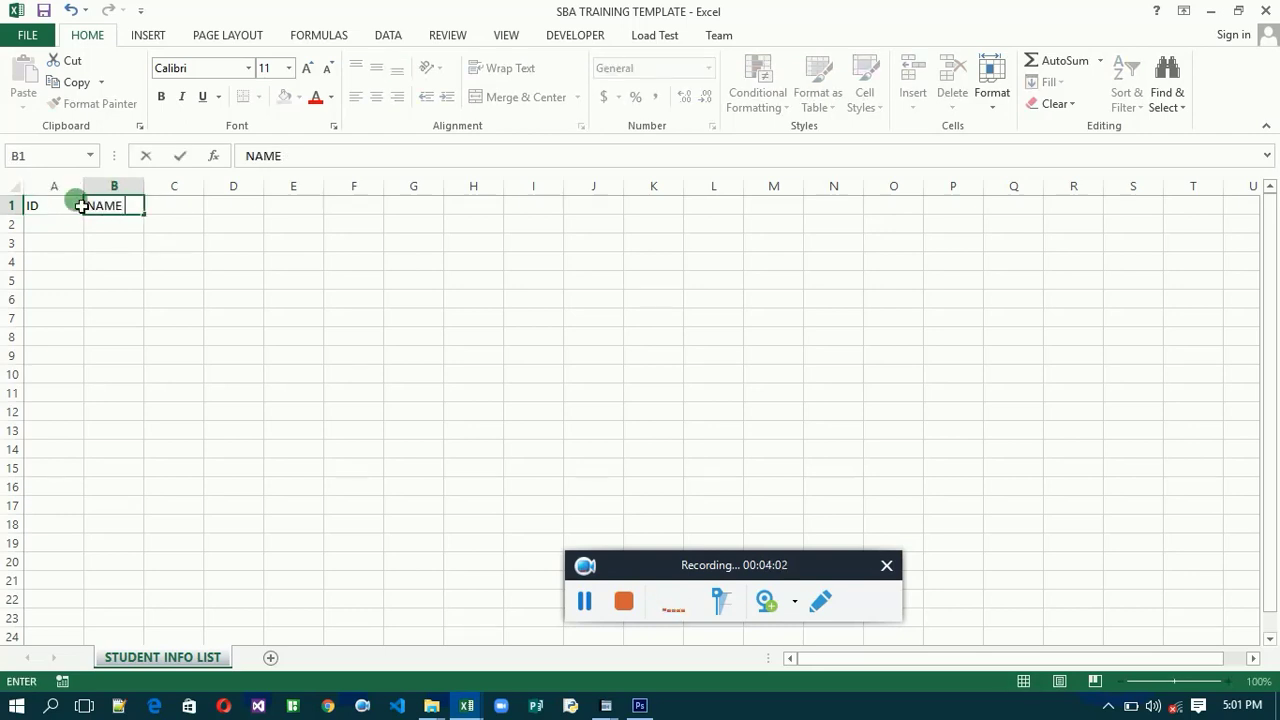
{"action": "type", "text": " OF STUDENT"}
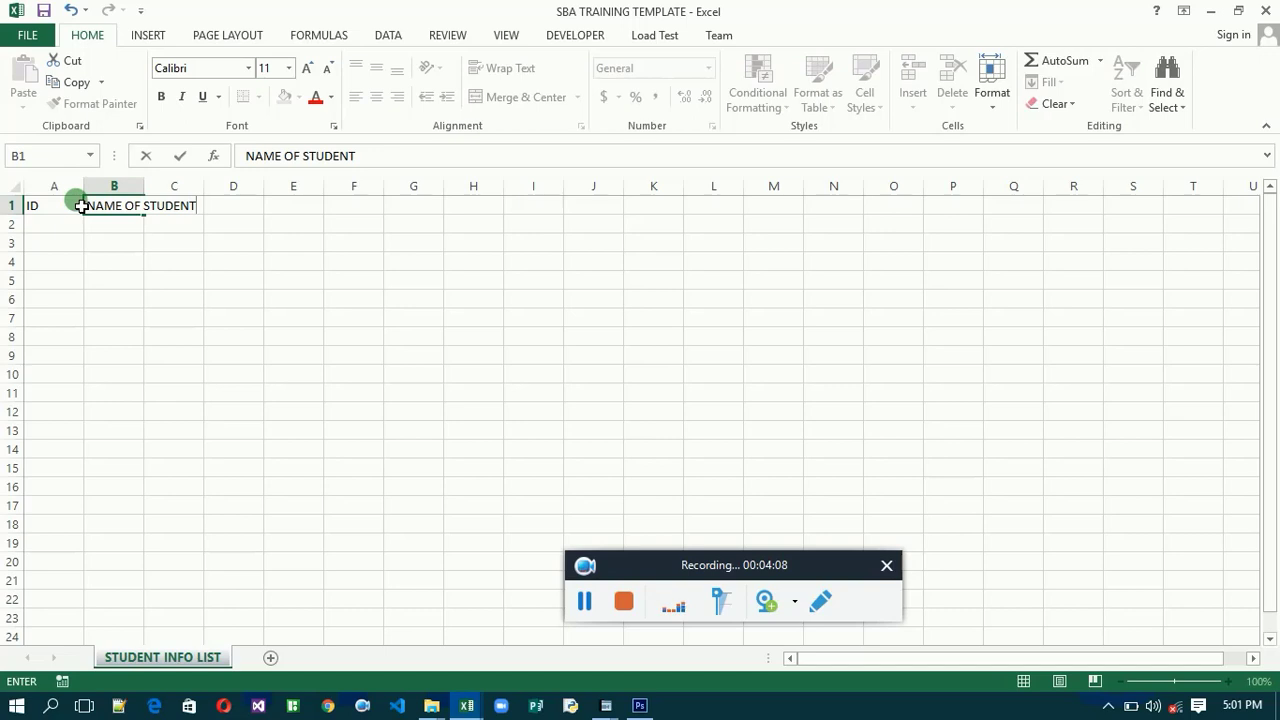
{"action": "key", "text": "Tab"}
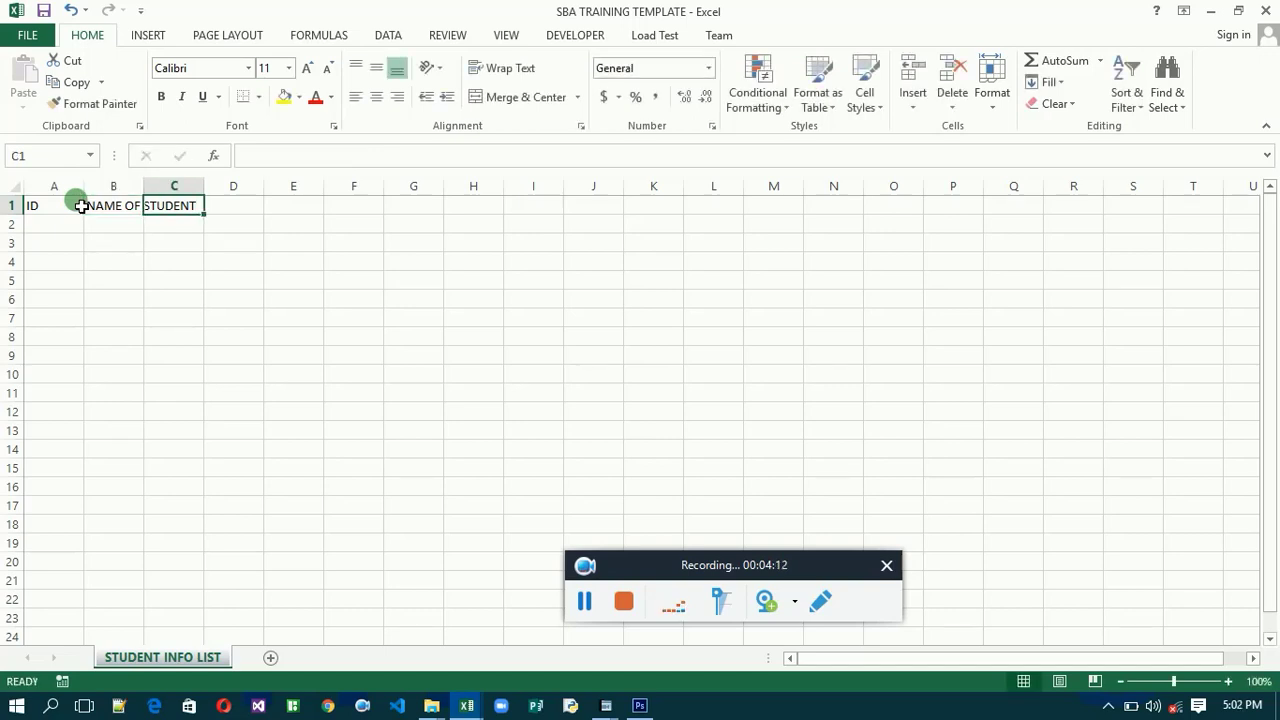
Step: Enter the column headers CLASS in cell C1 and SECTION in cell D1
{"action": "type", "text": "CLASS"}
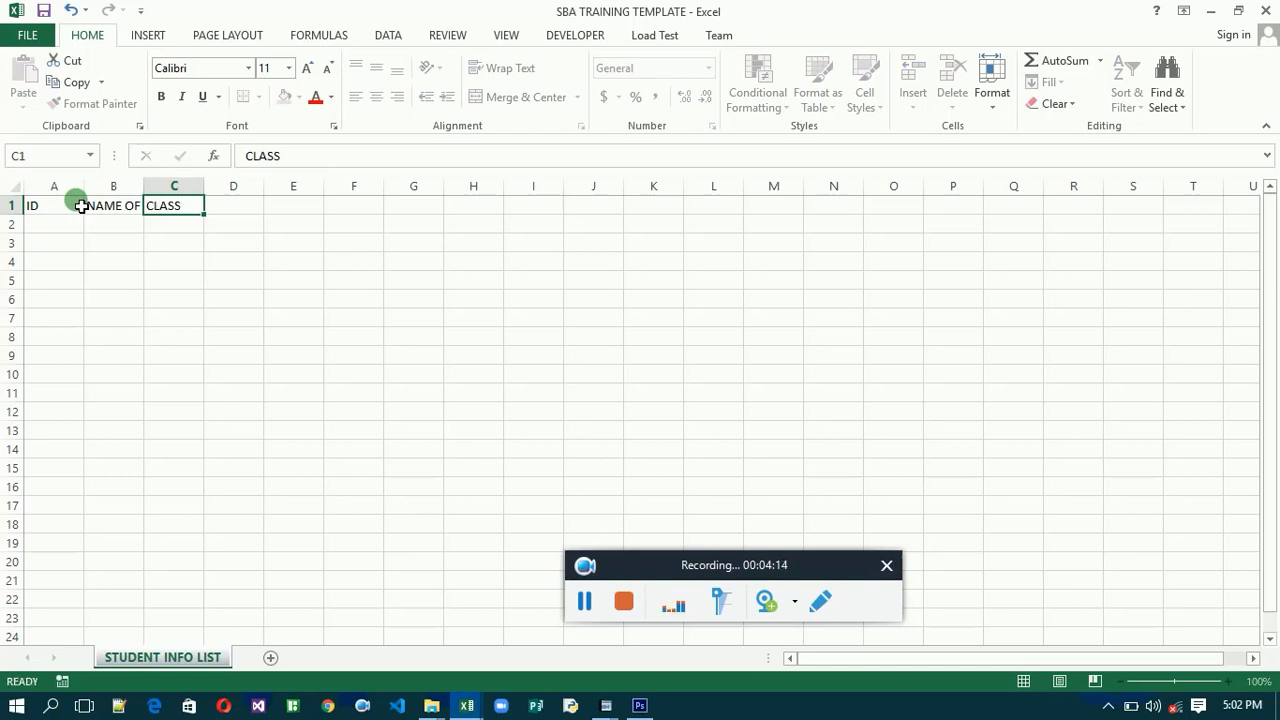
{"action": "key", "text": "Tab"}
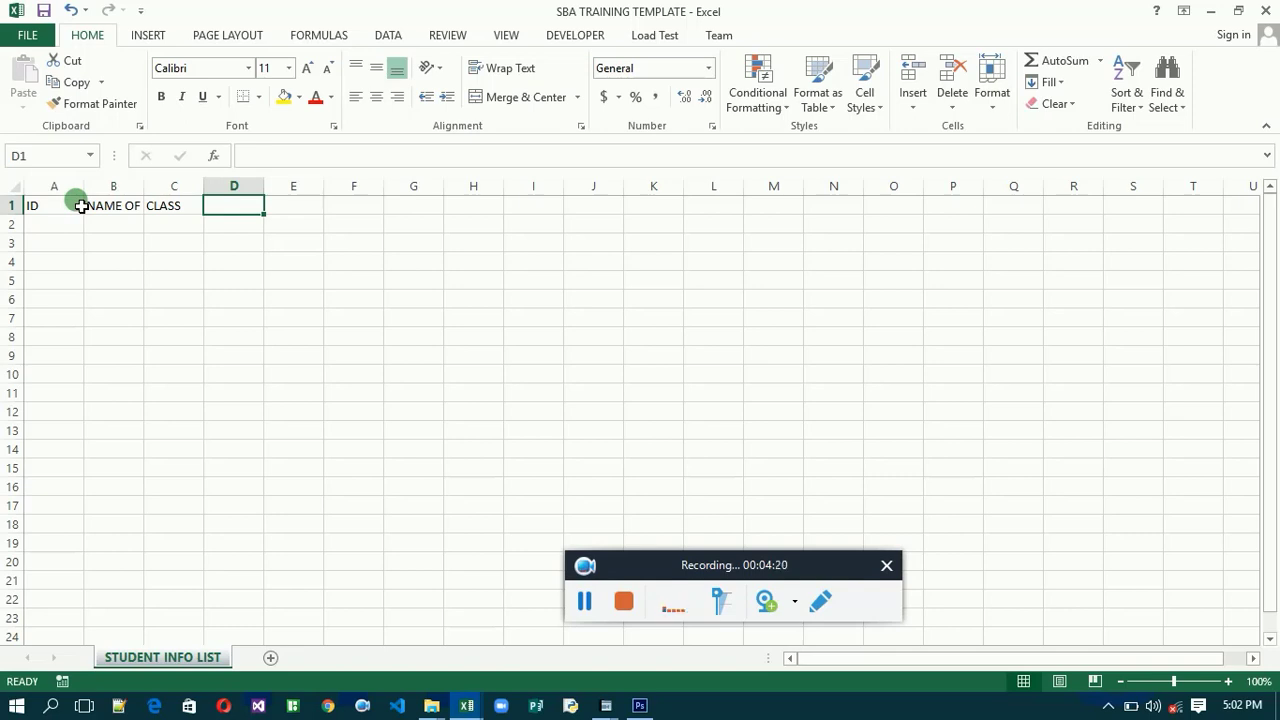
{"action": "type", "text": "SE"}
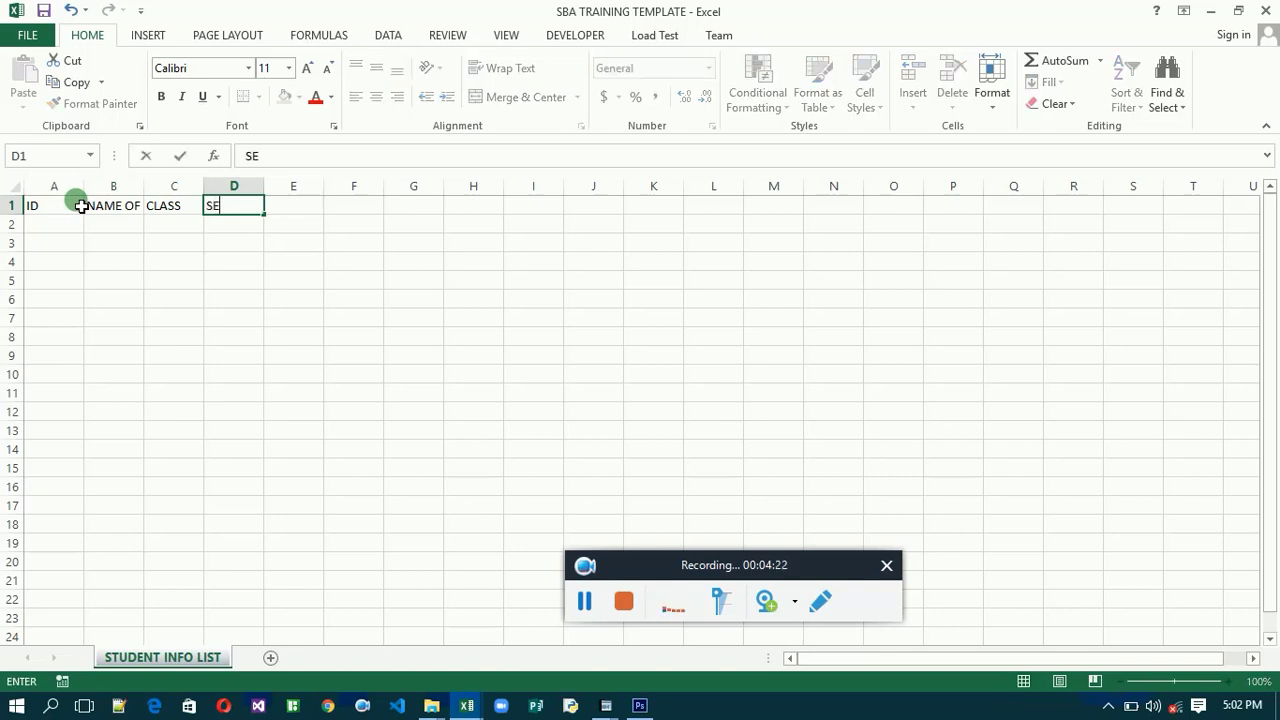
{"action": "type", "text": "CTION"}
{"action": "key", "text": "Tab"}
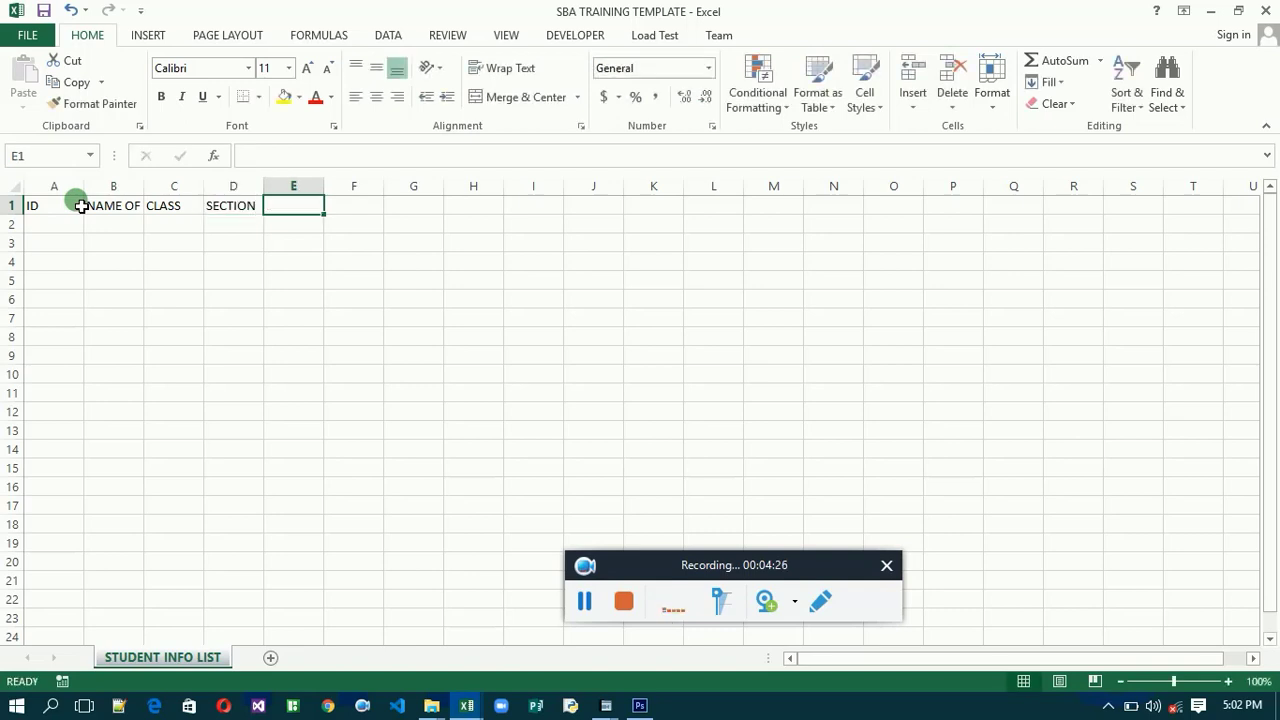
Step: Enter the column headers NO ON ROLL in cell E1 and DATE OF BIRTH in cell F1
{"action": "type", "text": "NO"}
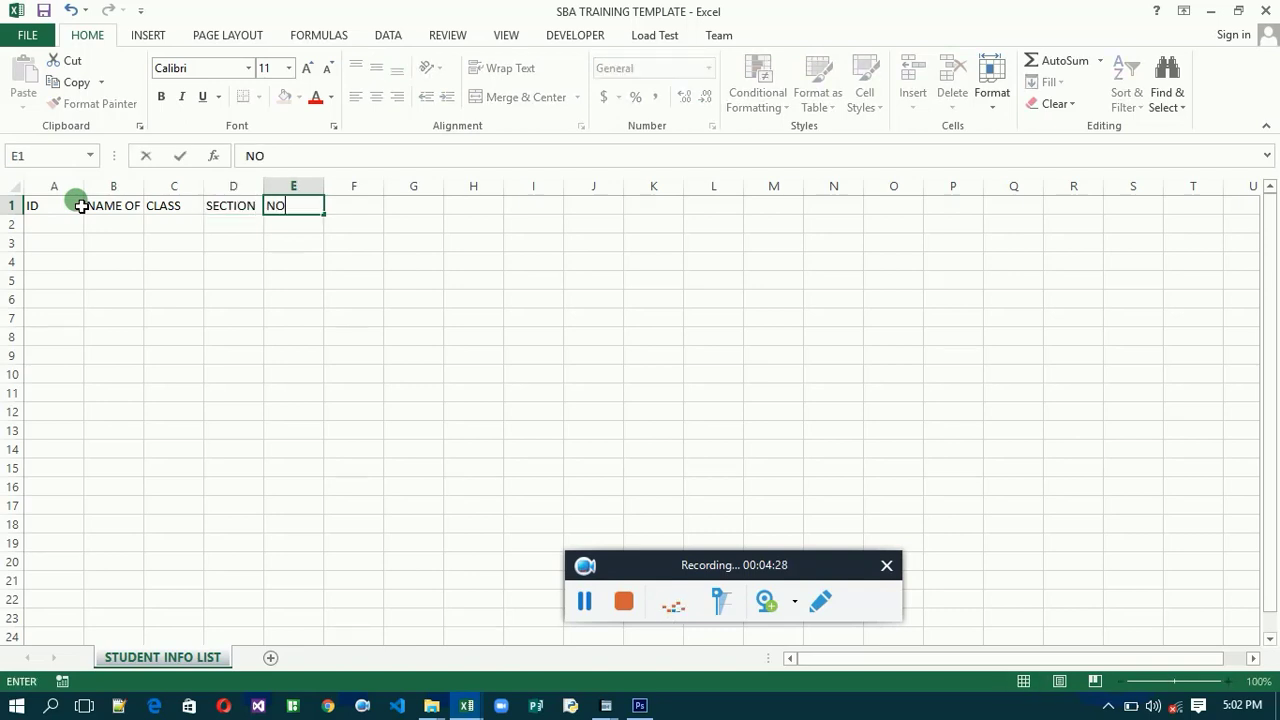
{"action": "type", "text": " ON ROLL"}
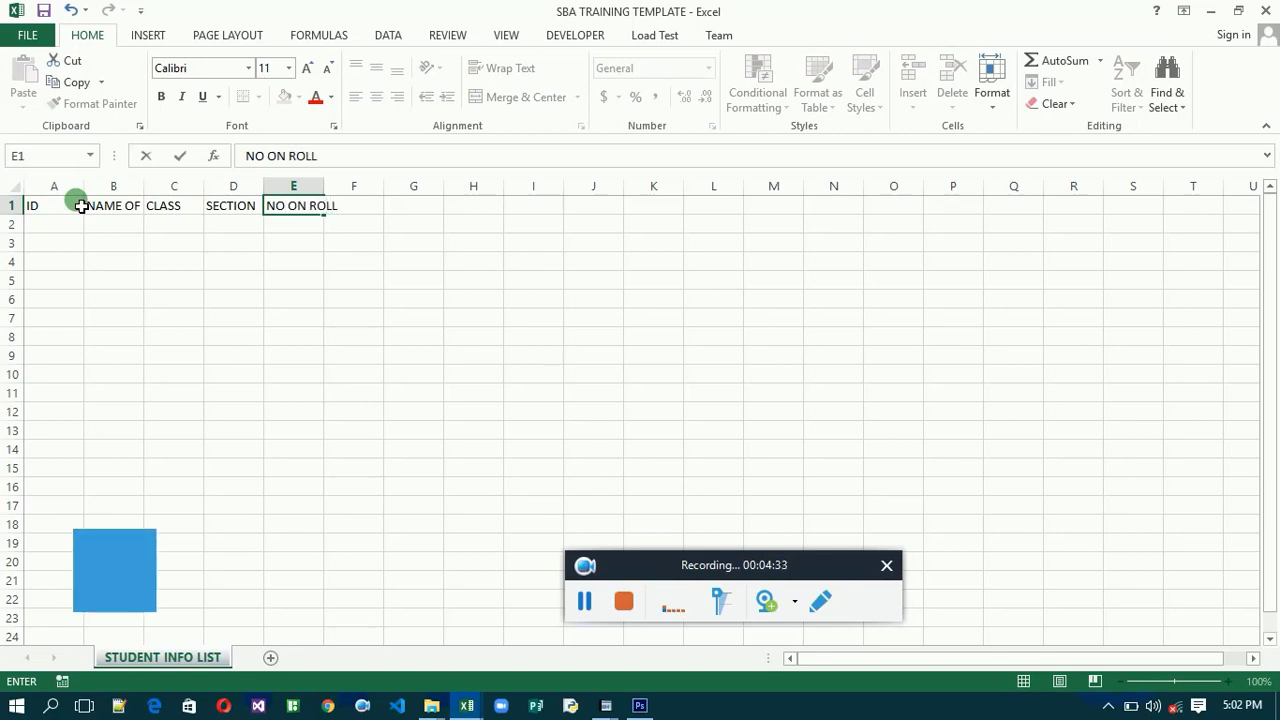
{"action": "key", "text": "ctrl+Return"}
{"action": "key", "text": "Tab"}
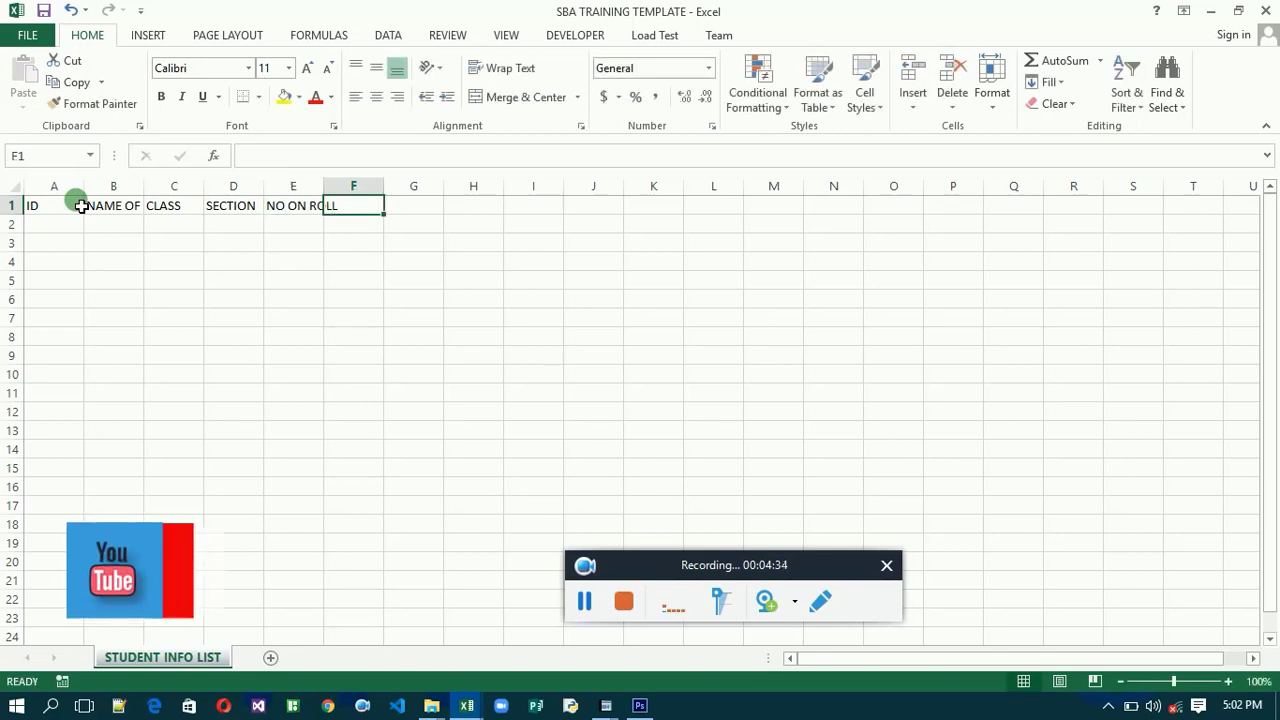
{"action": "type", "text": "DATE OF"}
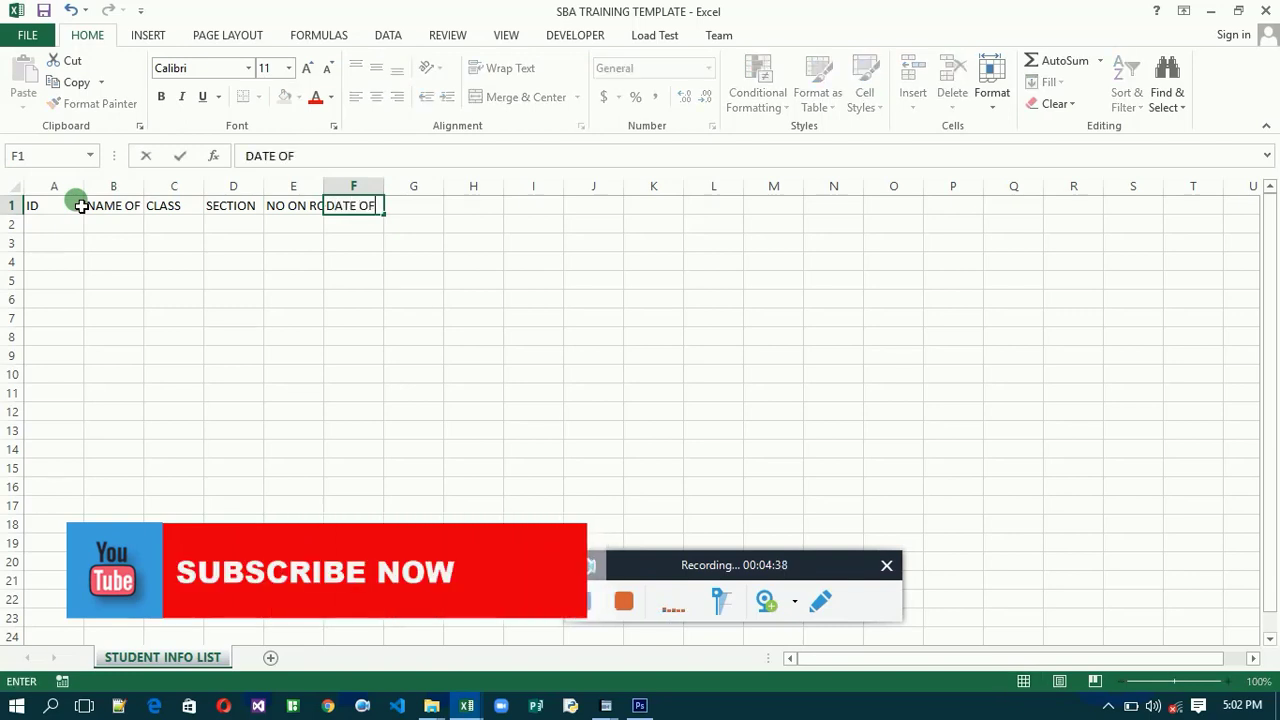
{"action": "type", "text": " BIRTH"}
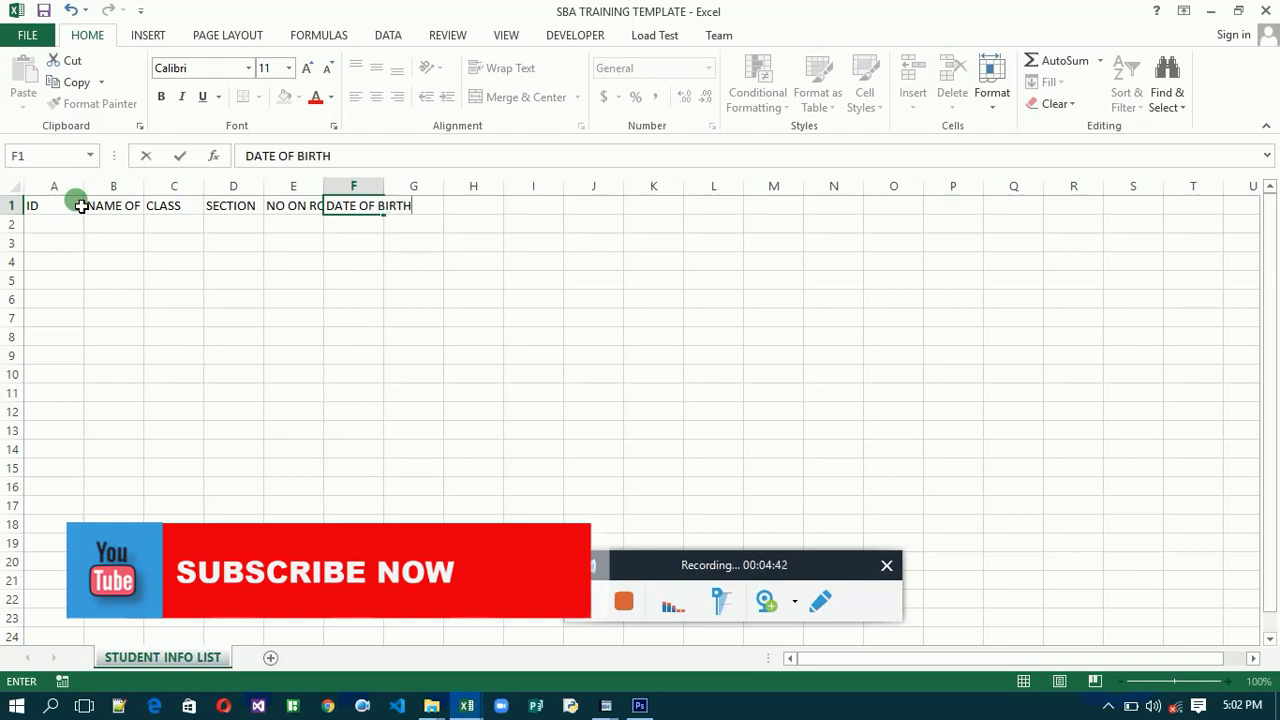
{"action": "key", "text": "Tab"}
Step: Enter the column headers DATE OF ADMISSION in cell G1 and TERM in cell H1
{"action": "type", "text": "DATE"}
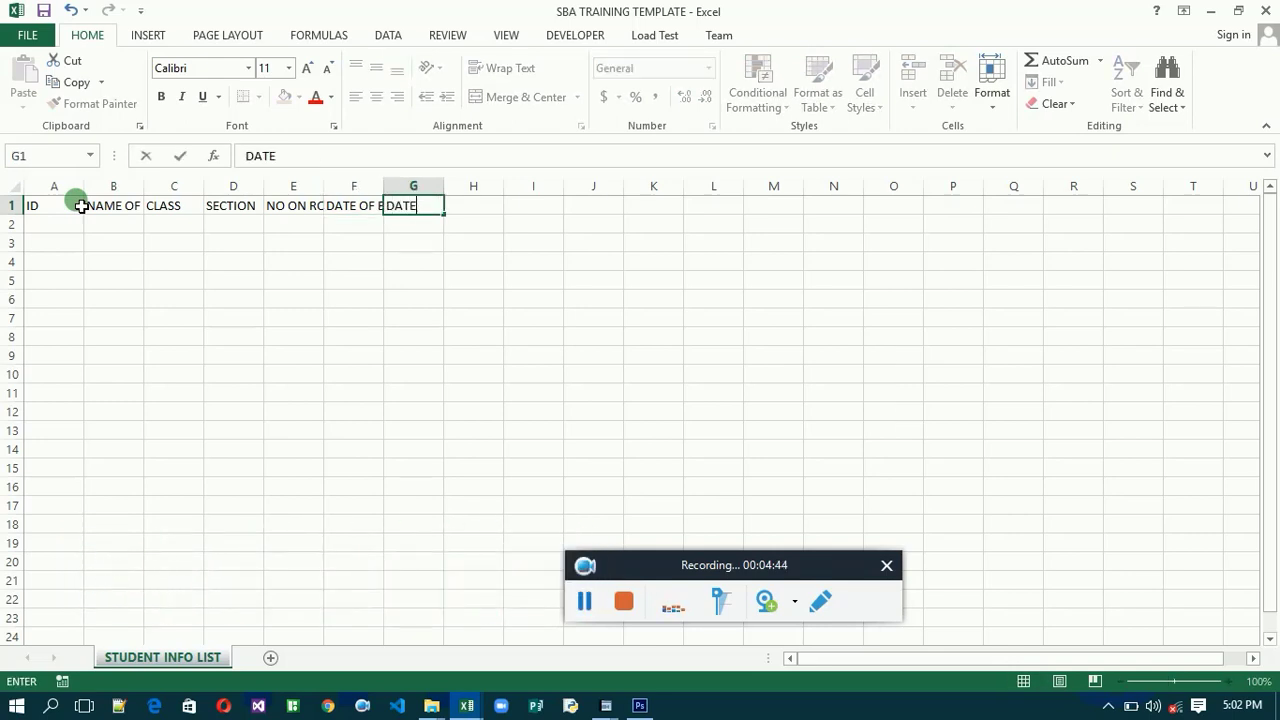
{"action": "type", "text": " OF ADMISSION"}
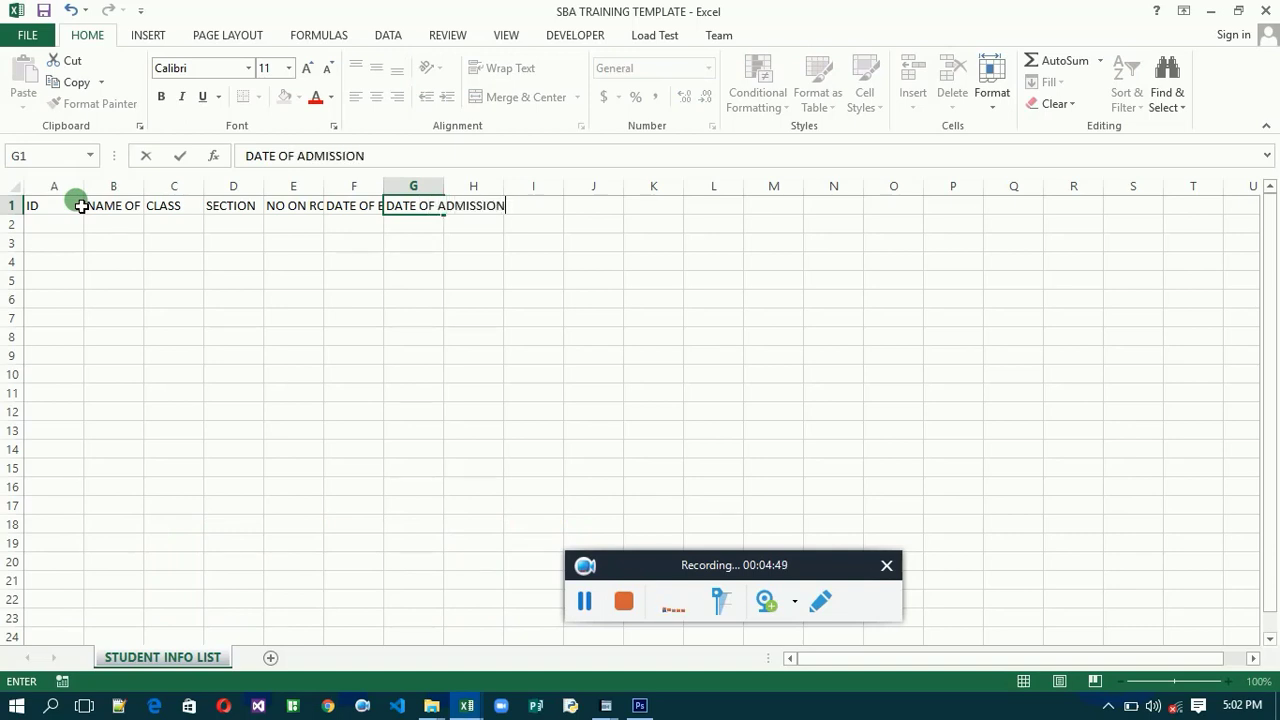
{"action": "key", "text": "Tab"}
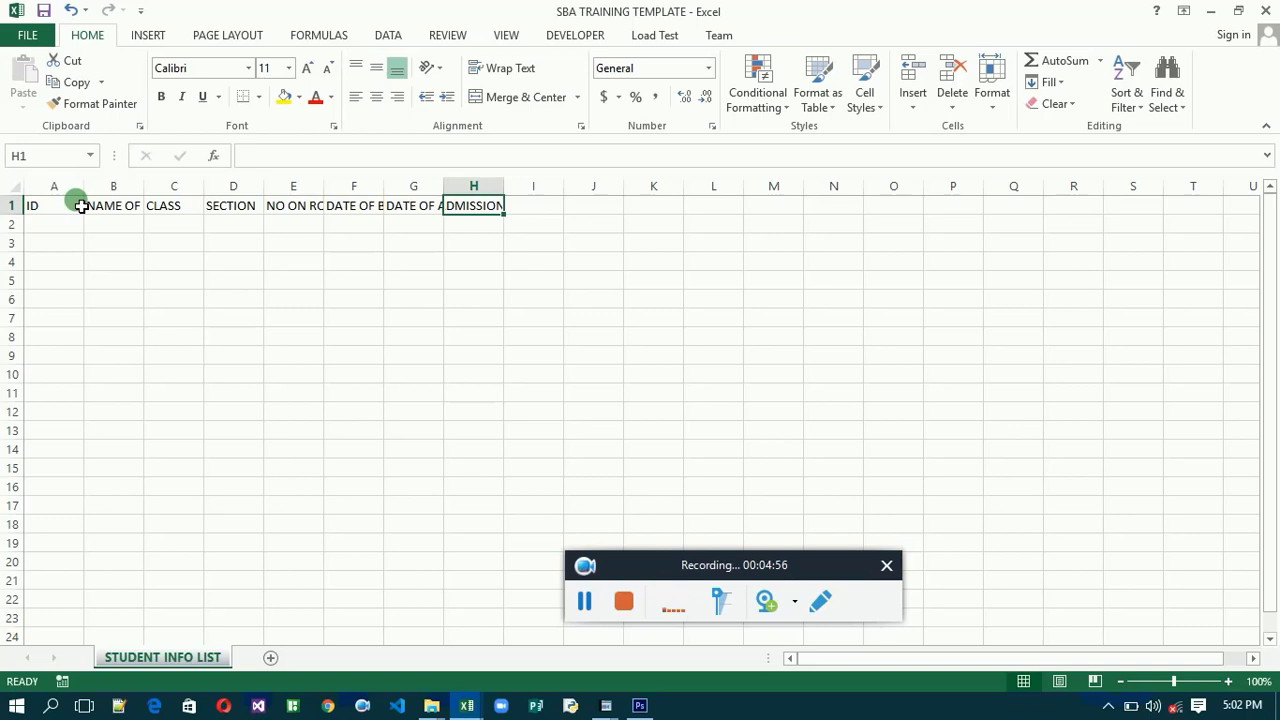
{"action": "type", "text": "TERM"}
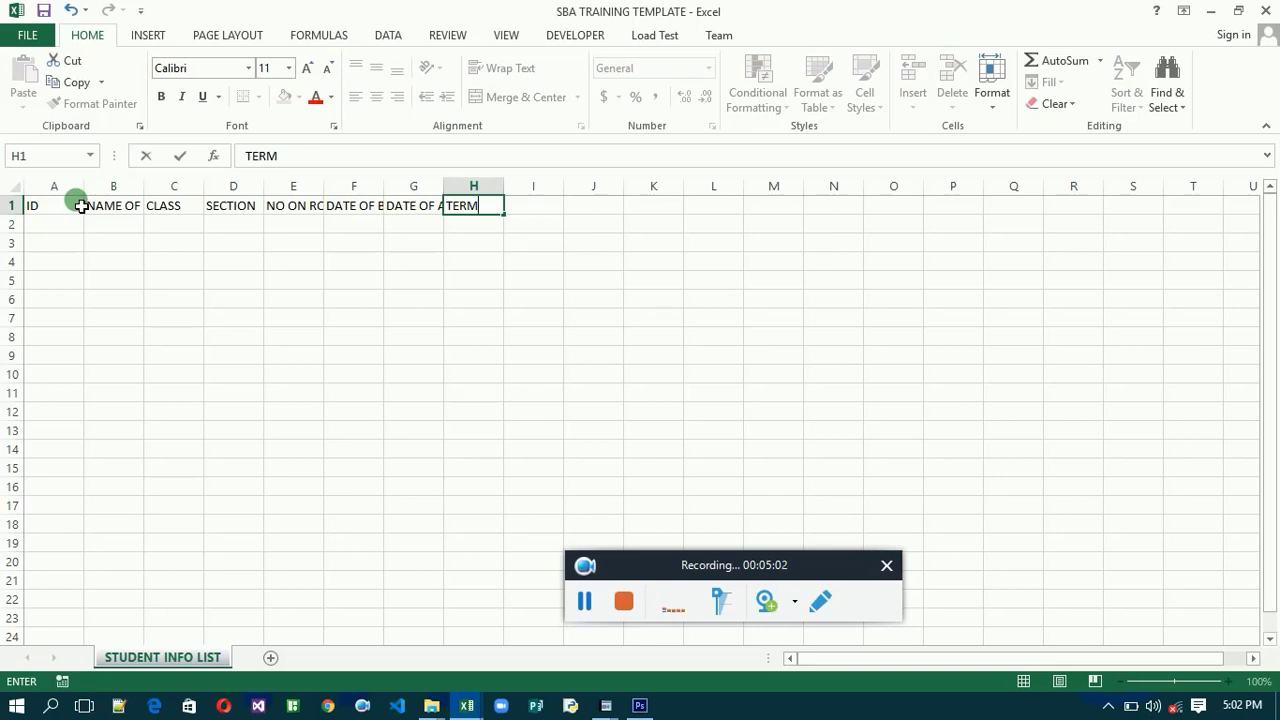
{"action": "key", "text": "Tab"}
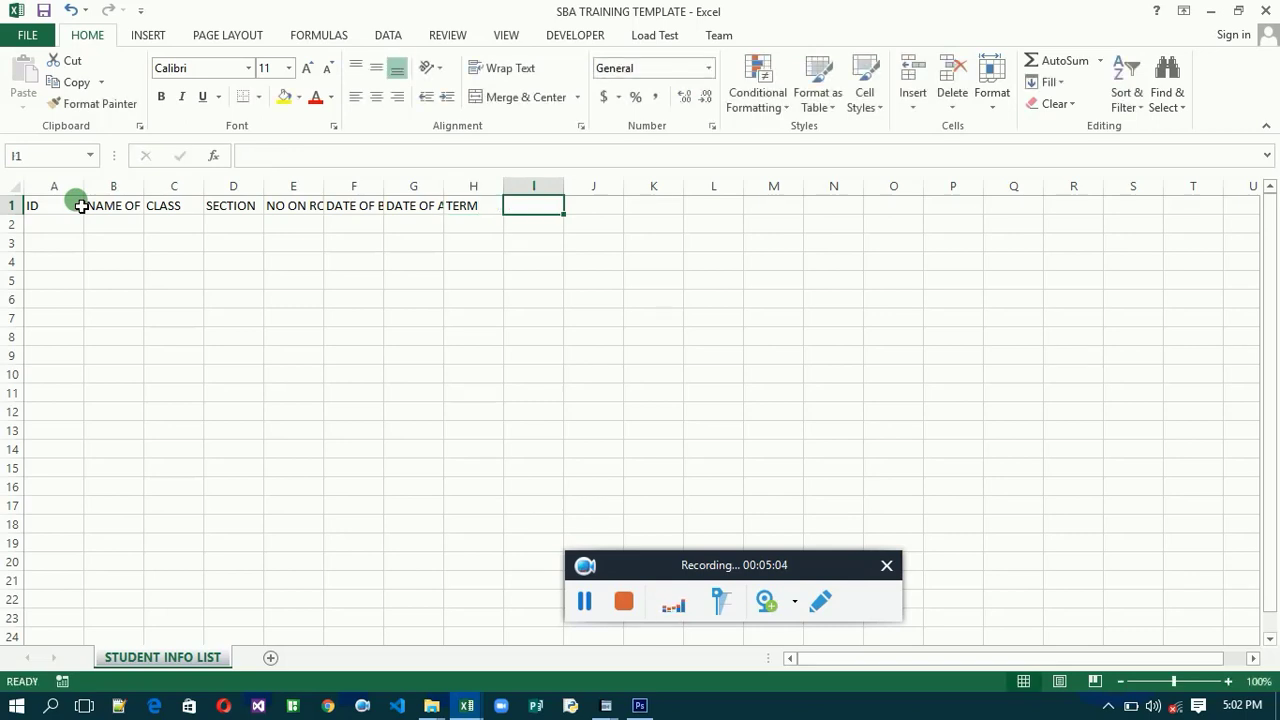
Step: Enter the column headers GENDER in cell I1 and ATT. in cell J1
{"action": "type", "text": "GENDER"}
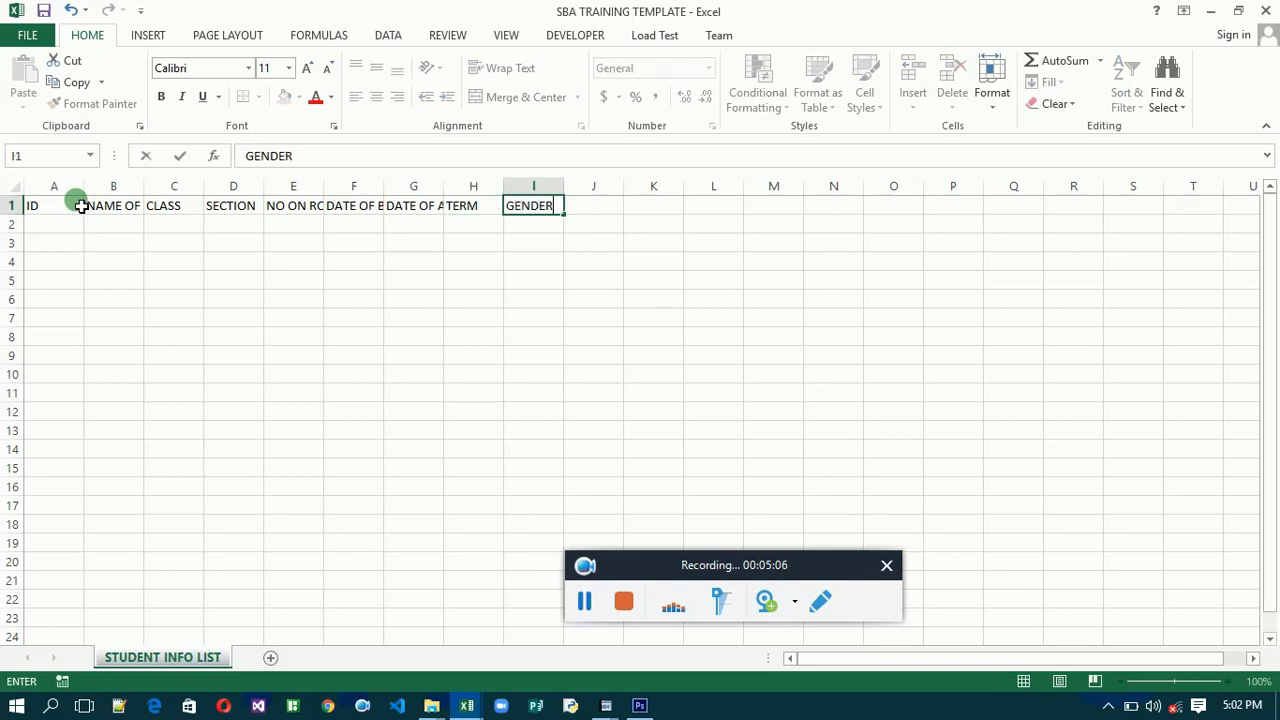
{"action": "key", "text": "Tab"}
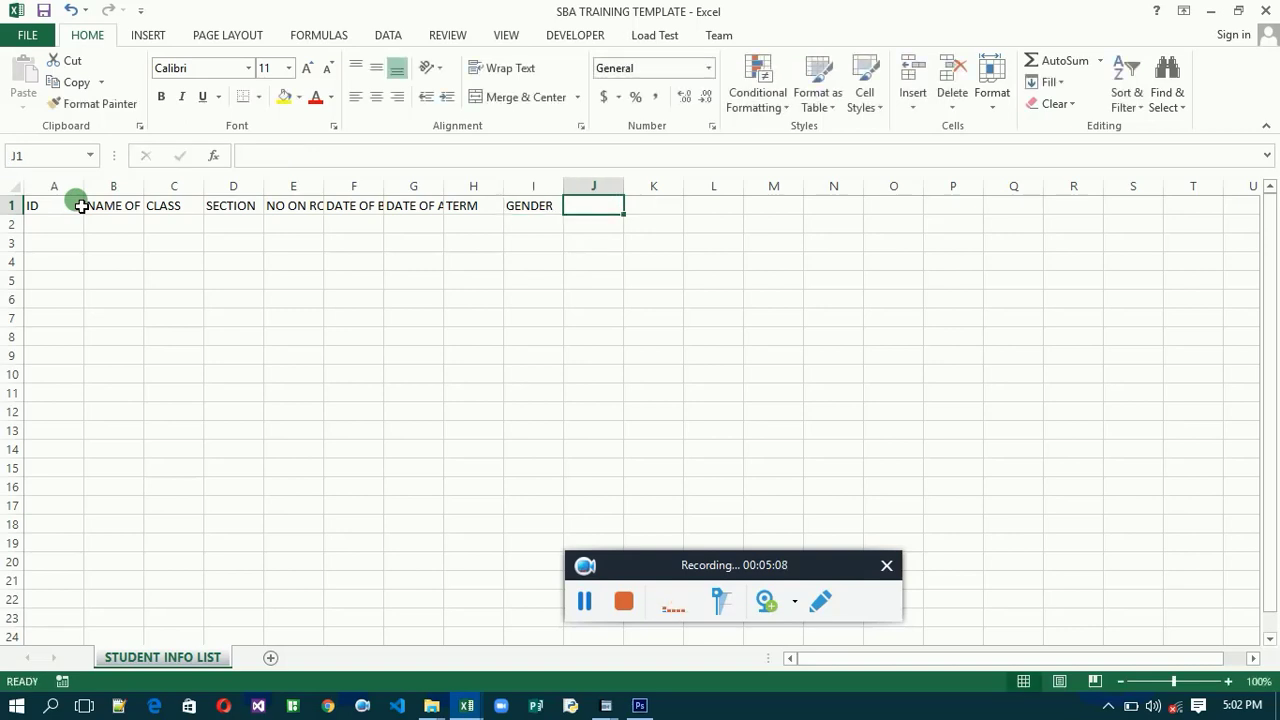
{"action": "type", "text": "A"}
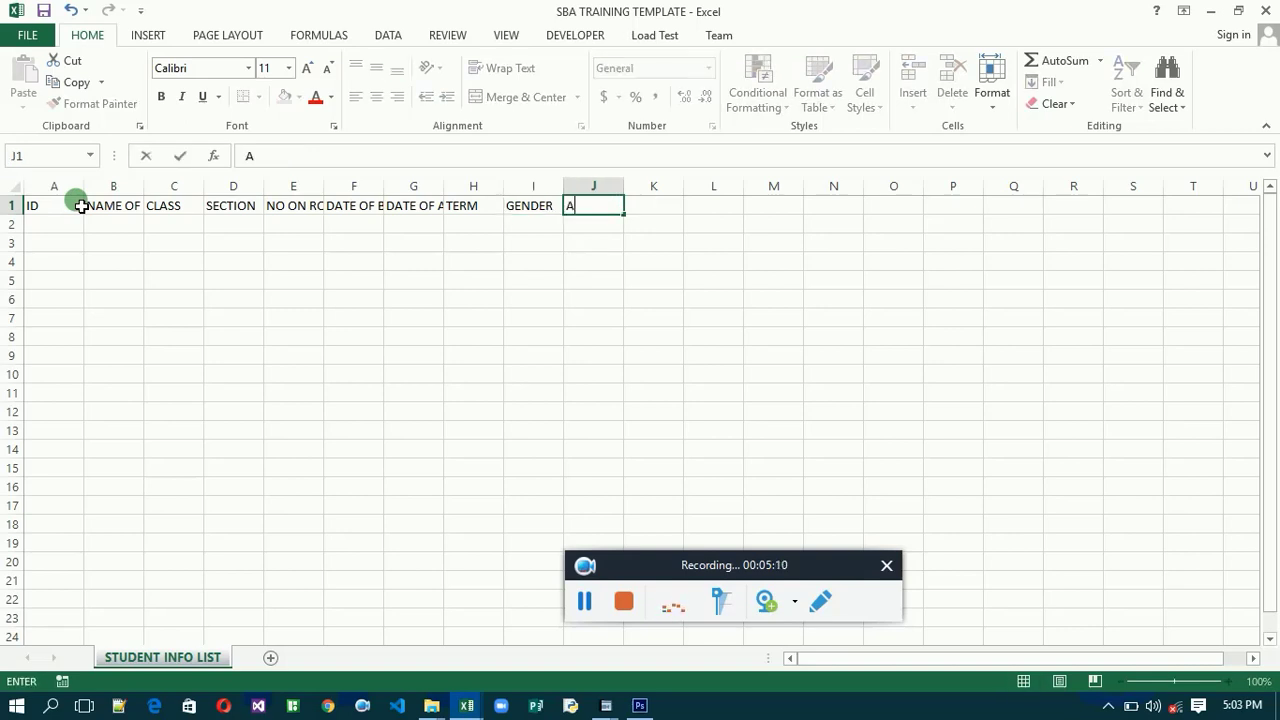
{"action": "type", "text": "TT."}
{"action": "key", "text": "Tab"}
Step: Enter the column header TOTAL ATT. in cell K1
{"action": "type", "text": "T"}
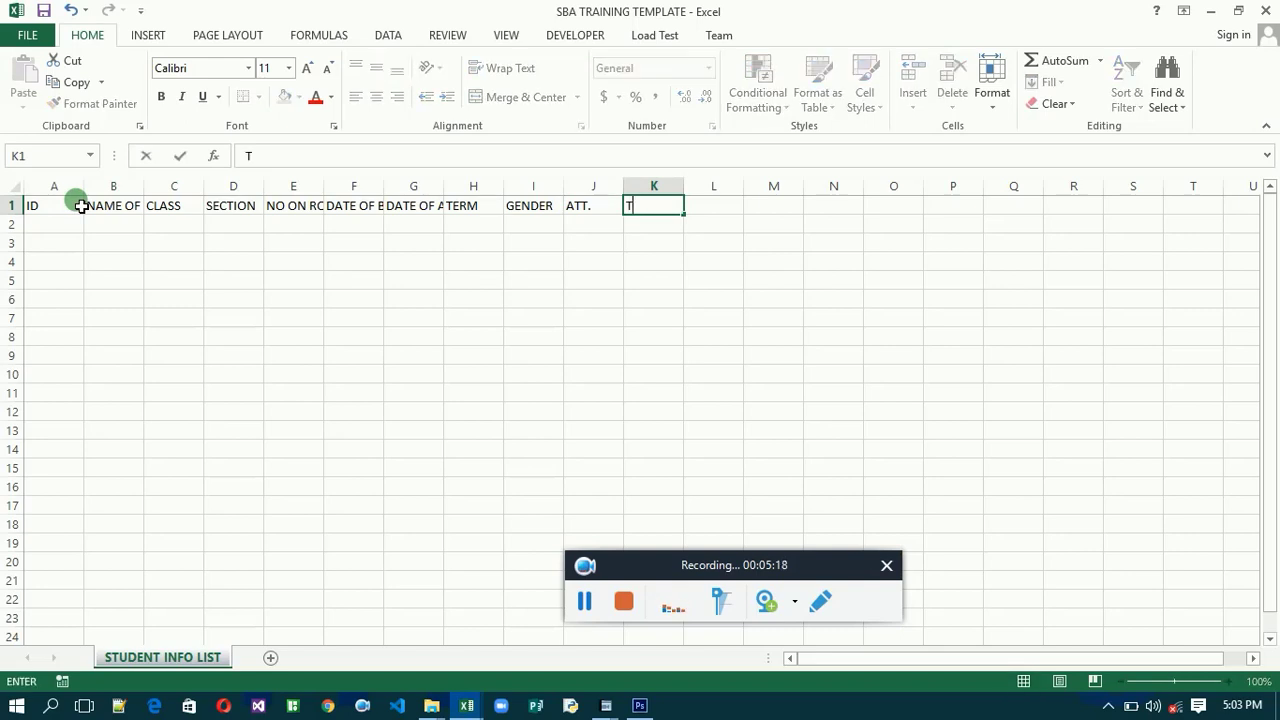
{"action": "type", "text": "O"}
{"action": "type", "text": "TAL ATT."}
{"action": "key", "text": "Return"}
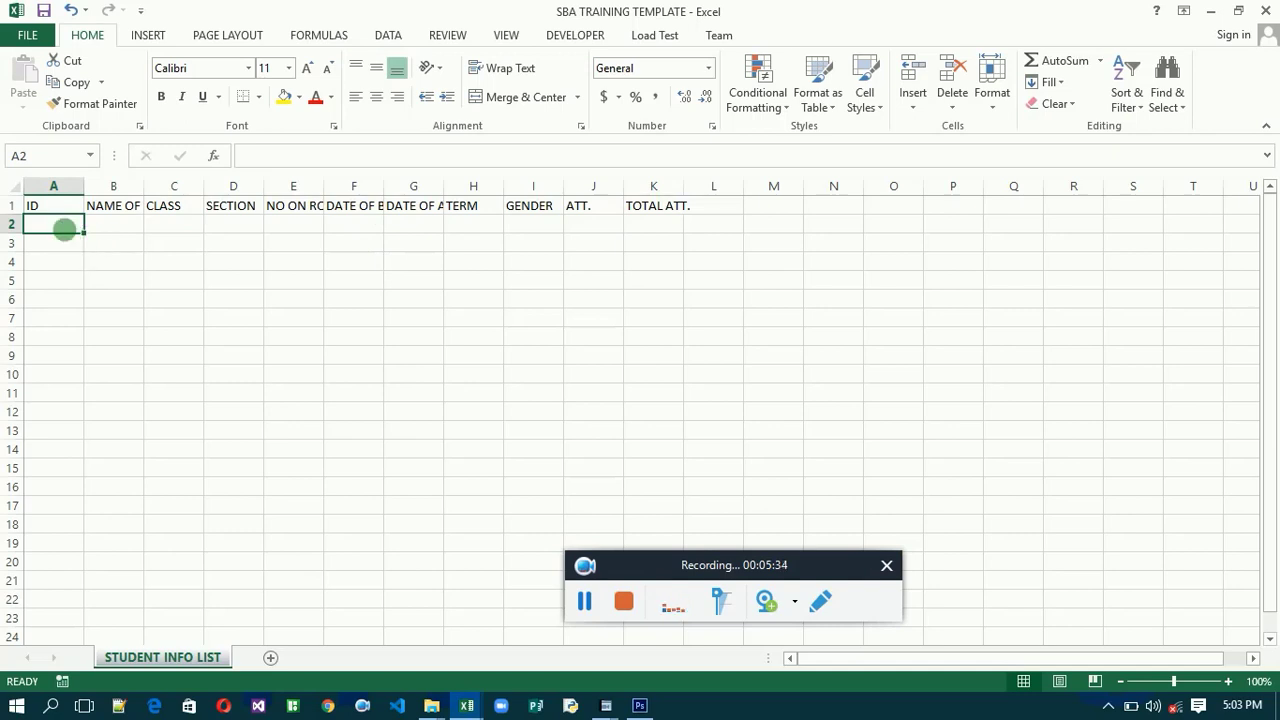
Step: Insert a blank sheet row above the column header row
{"action": "left_click", "coordinate": [56, 210]}
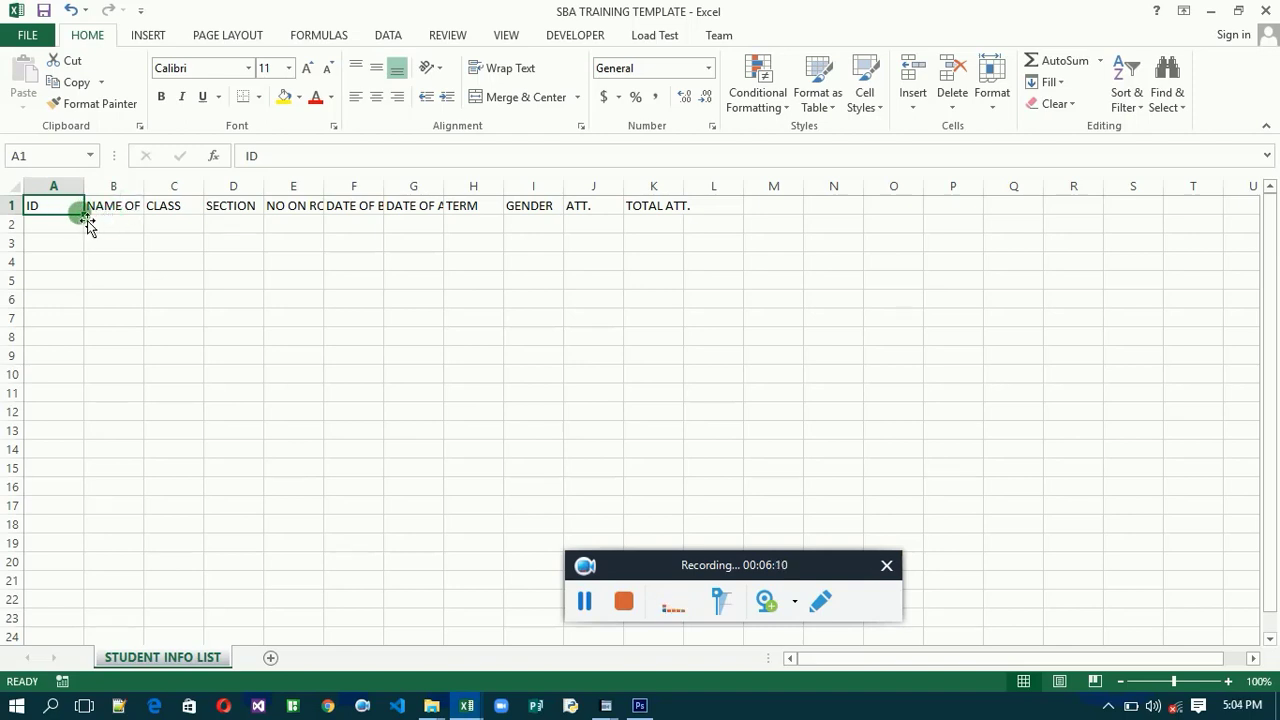
{"action": "left_click", "coordinate": [914, 108]}
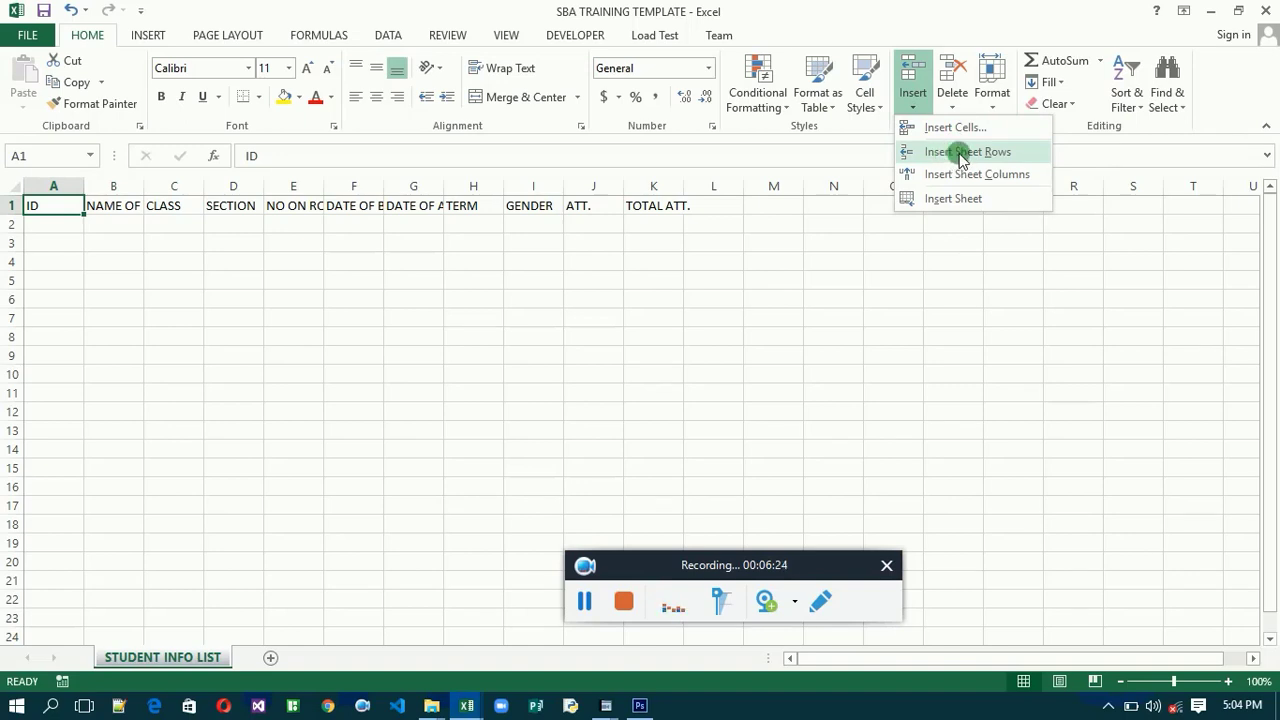
{"action": "left_click", "coordinate": [962, 156]}
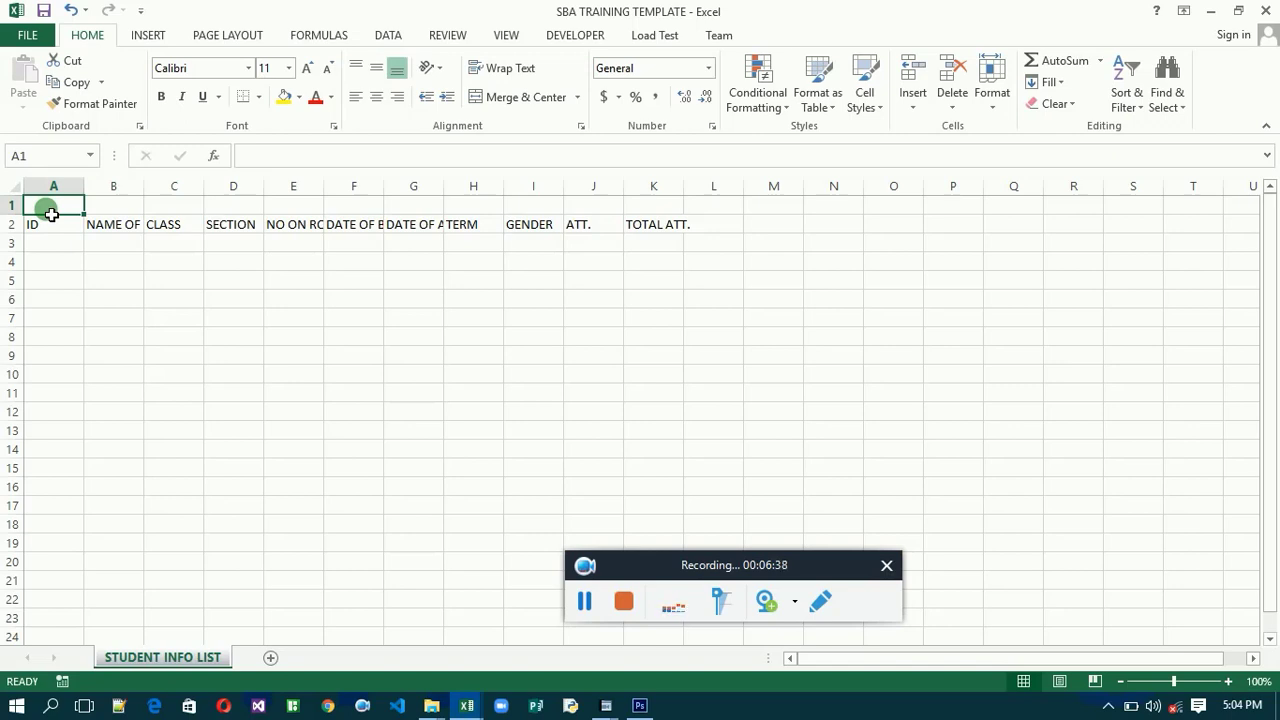
Step: Merge and center the blank cells A1 to K1 above the column headers
{"action": "left_click_drag", "start_coordinate": [51, 213], "coordinate": [683, 210]}
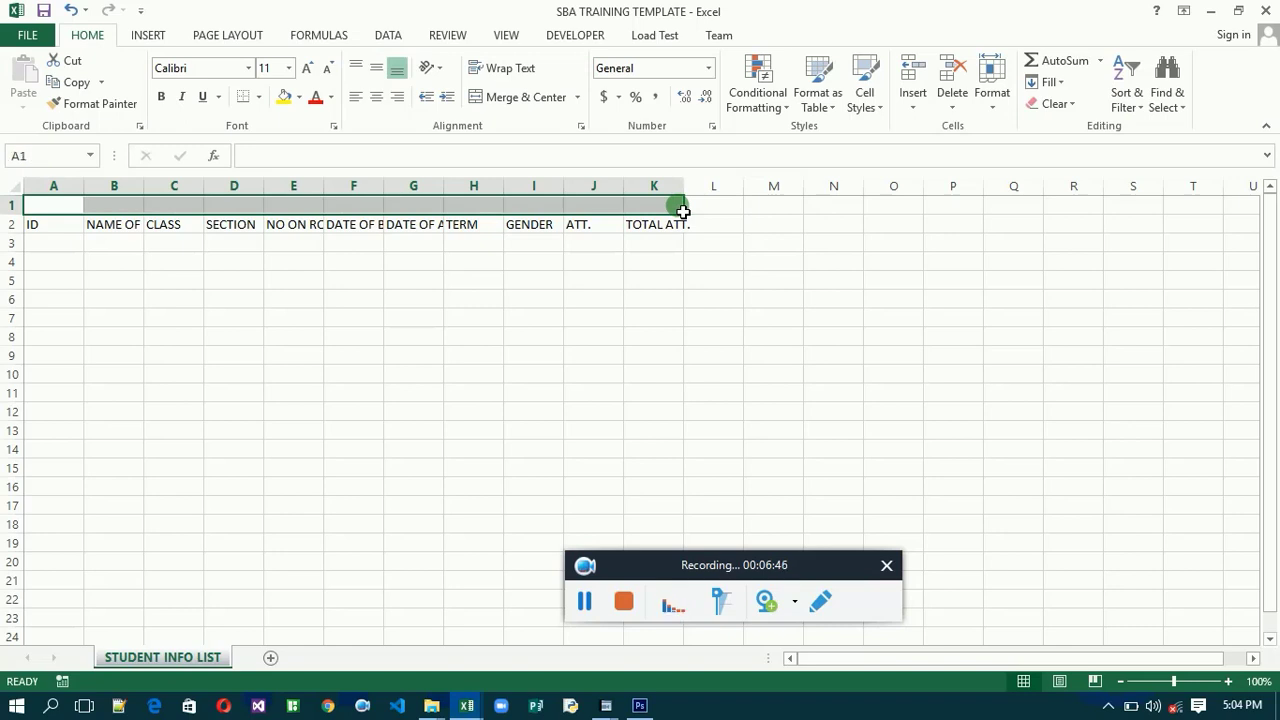
{"action": "left_click", "coordinate": [535, 100]}
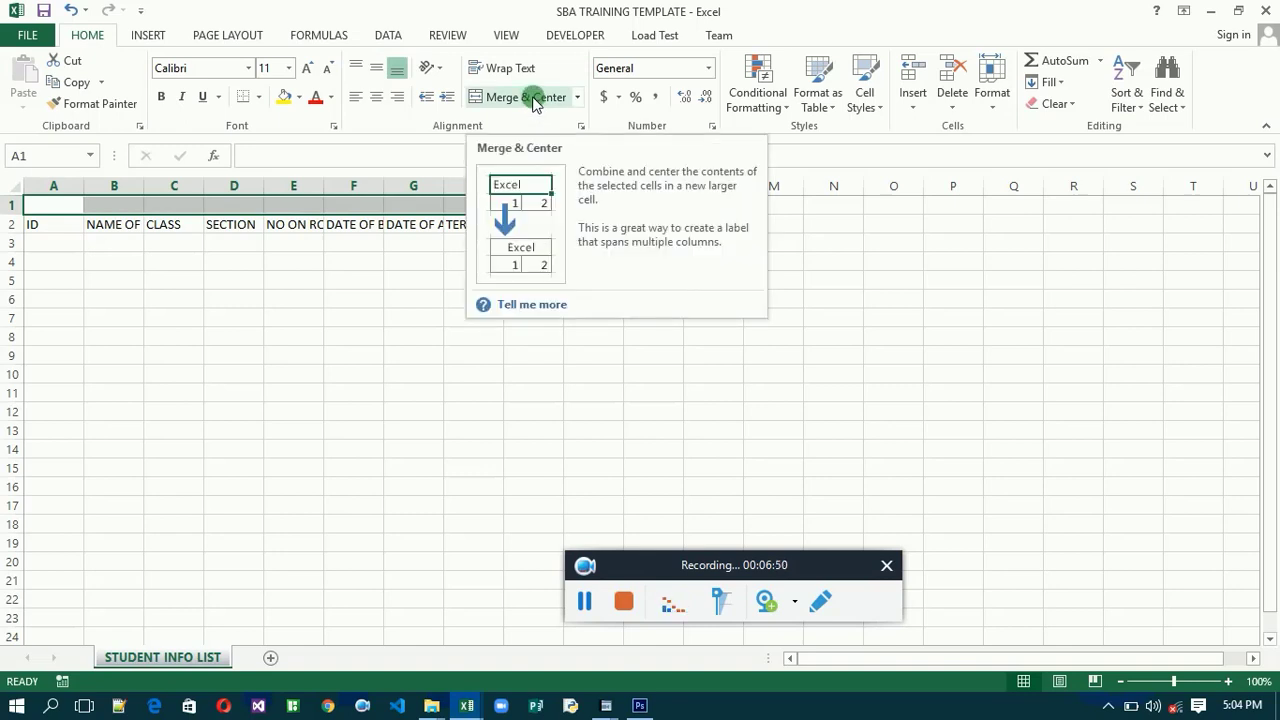
{"action": "left_click", "coordinate": [535, 100]}
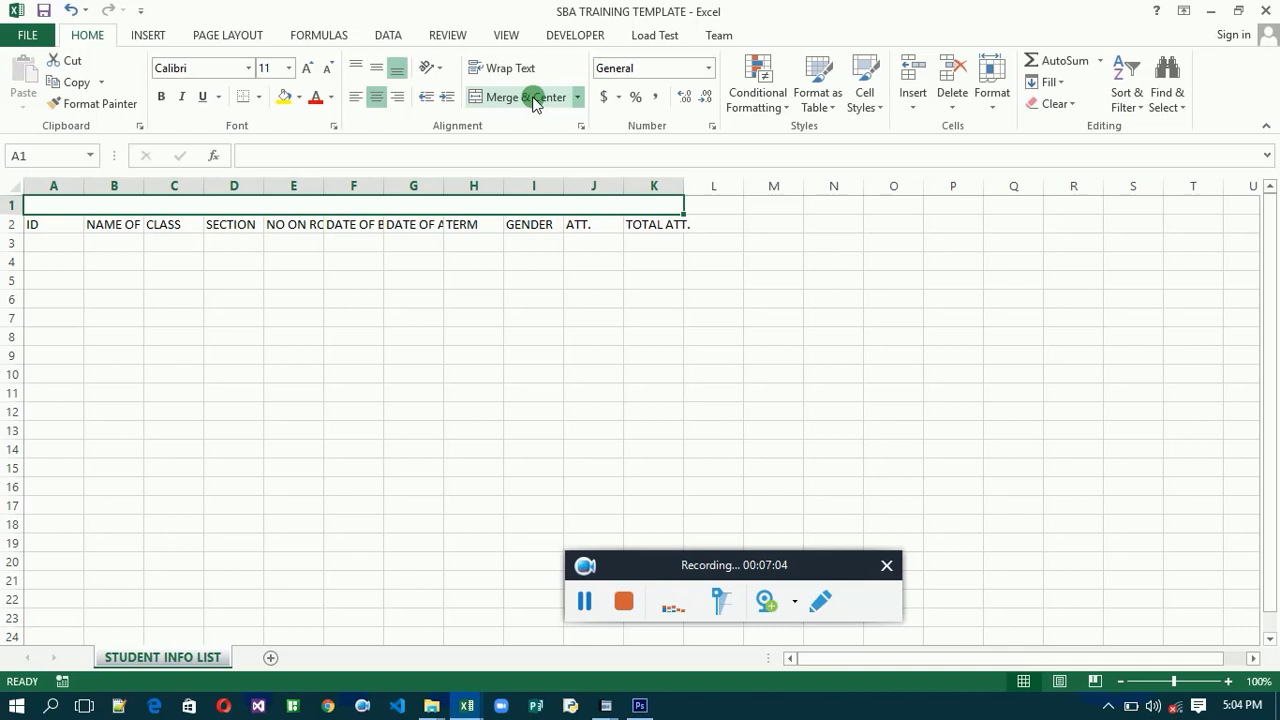
{"action": "left_click", "coordinate": [530, 97]}
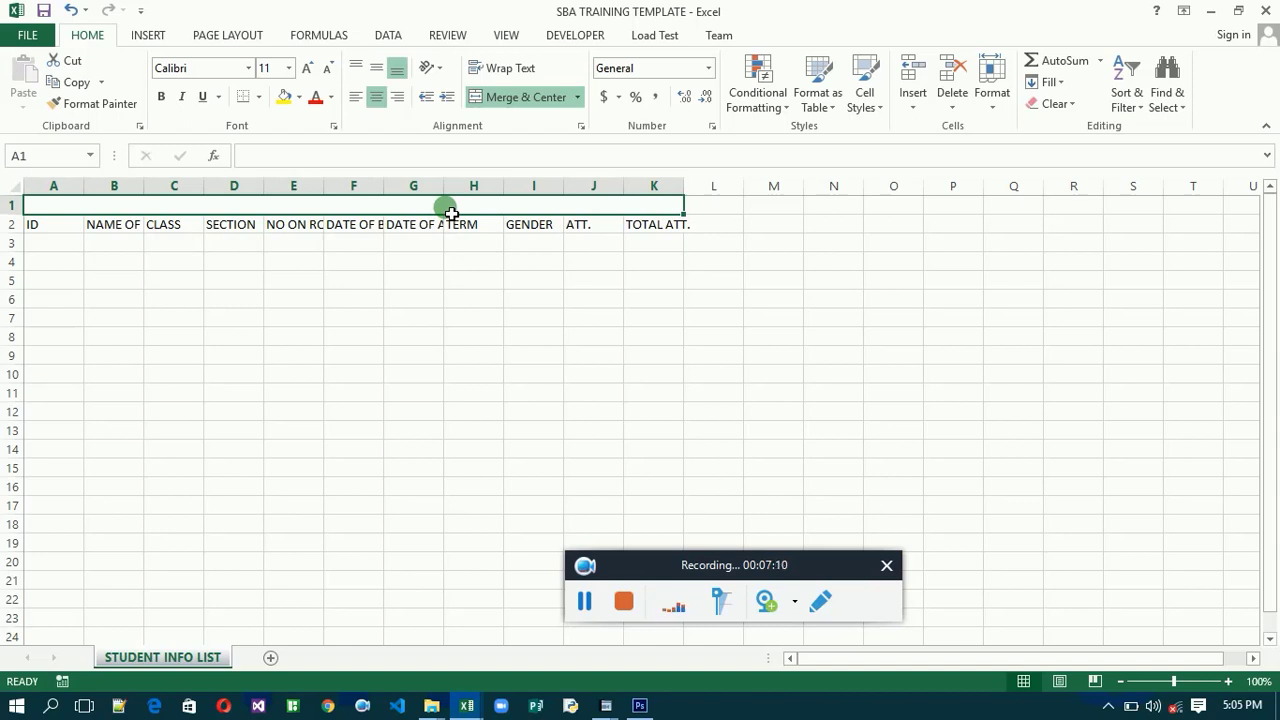
Step: Enter the title STUDENT INFORMATION LIST in the merged cell in row 1
{"action": "type", "text": "STUDENT"}
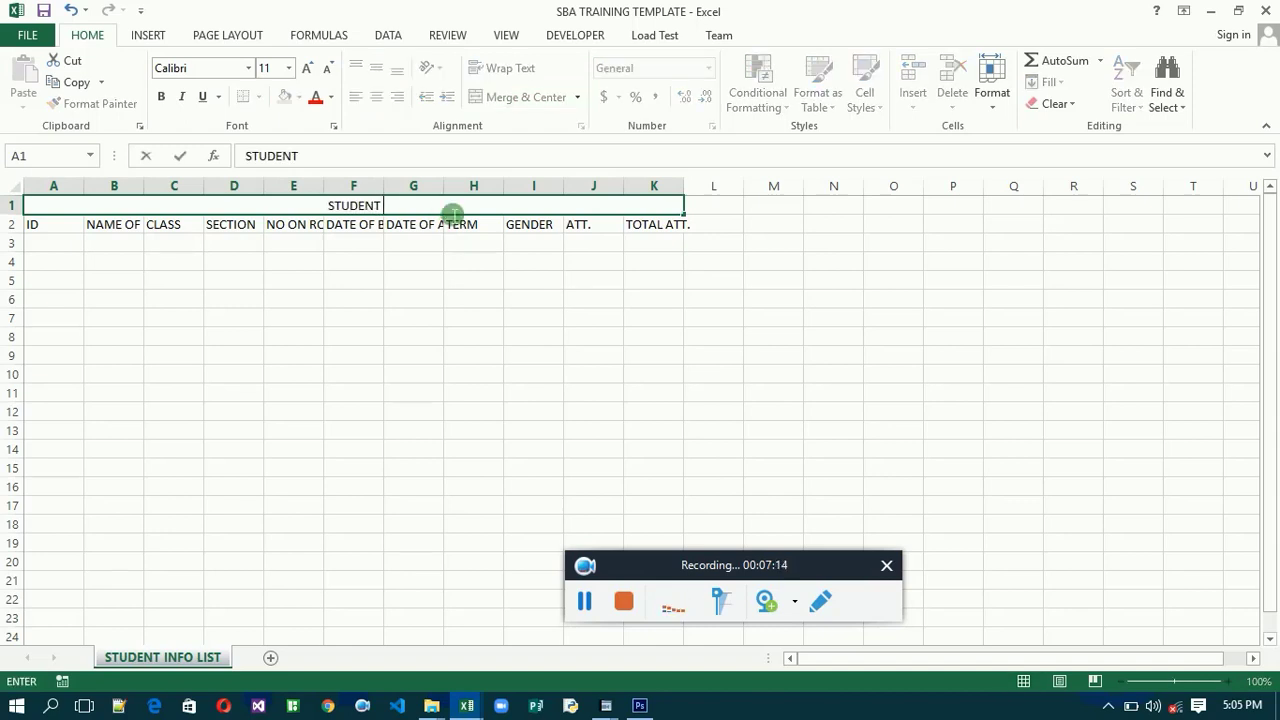
{"action": "type", "text": " INFORMATIO"}
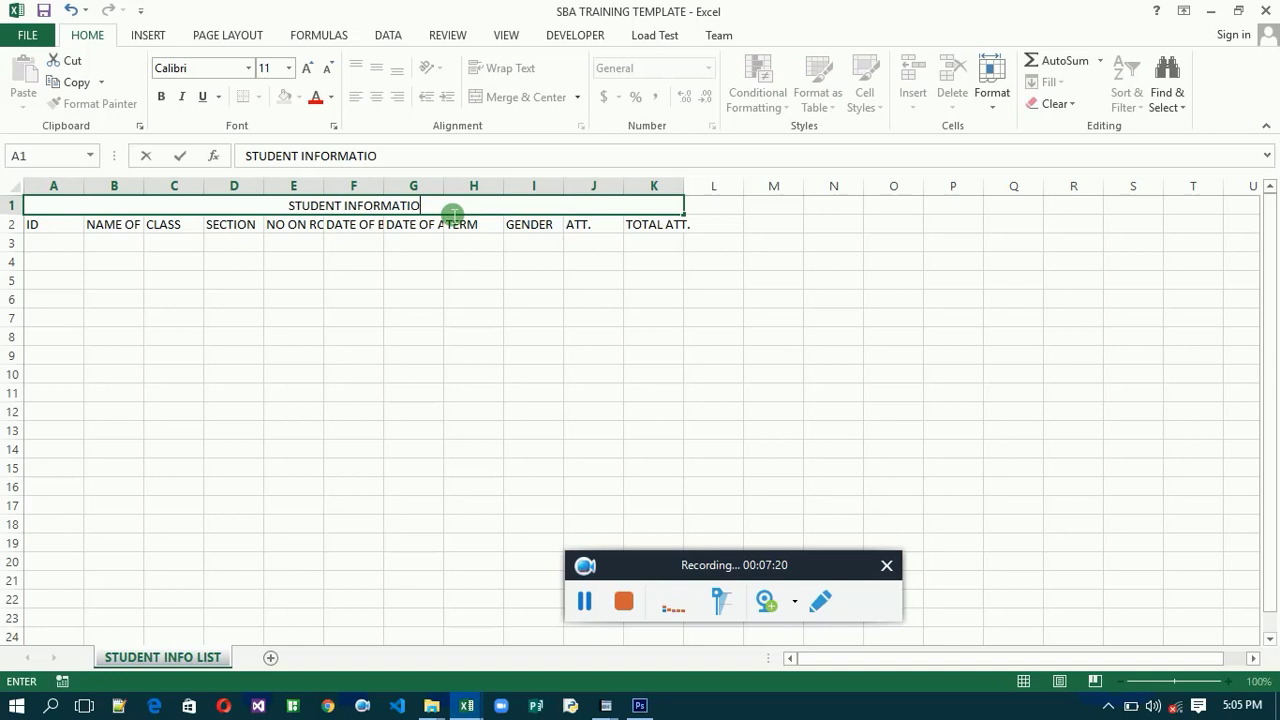
{"action": "type", "text": "N LIST"}
{"action": "key", "text": "Return"}
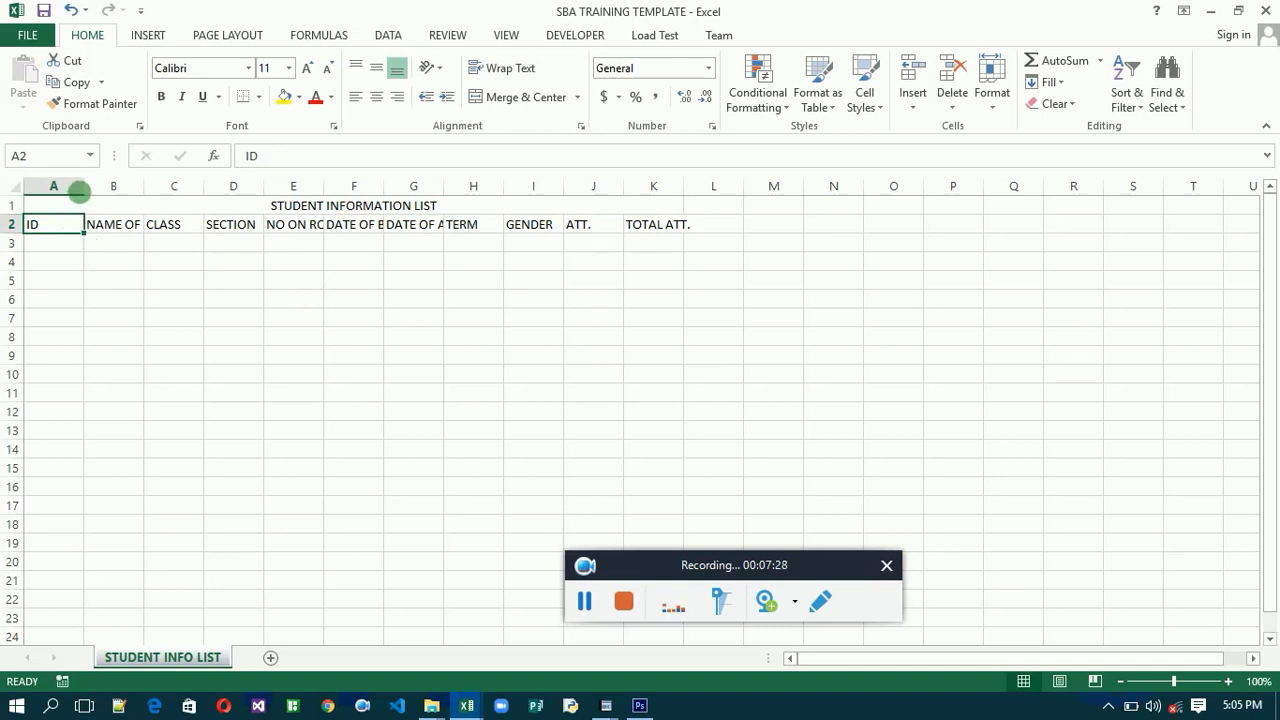
Step: Narrow the ID column and widen the NAME OF STUDENT, SECTION, NO ON ROLL, DATE OF BIRTH and DATE OF ADMISSION columns
{"action": "left_click_drag", "start_coordinate": [91, 194], "coordinate": [66, 190]}
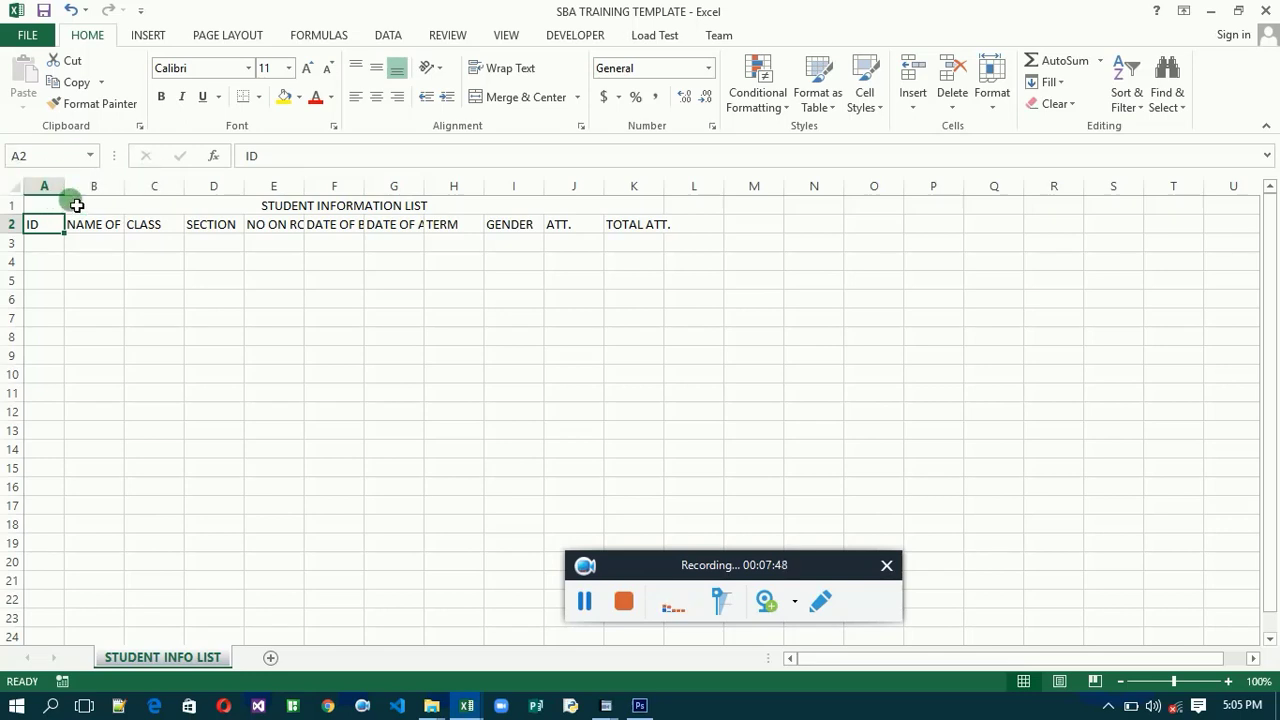
{"action": "left_click", "coordinate": [147, 190]}
{"action": "left_click_drag", "start_coordinate": [134, 196], "coordinate": [317, 200]}
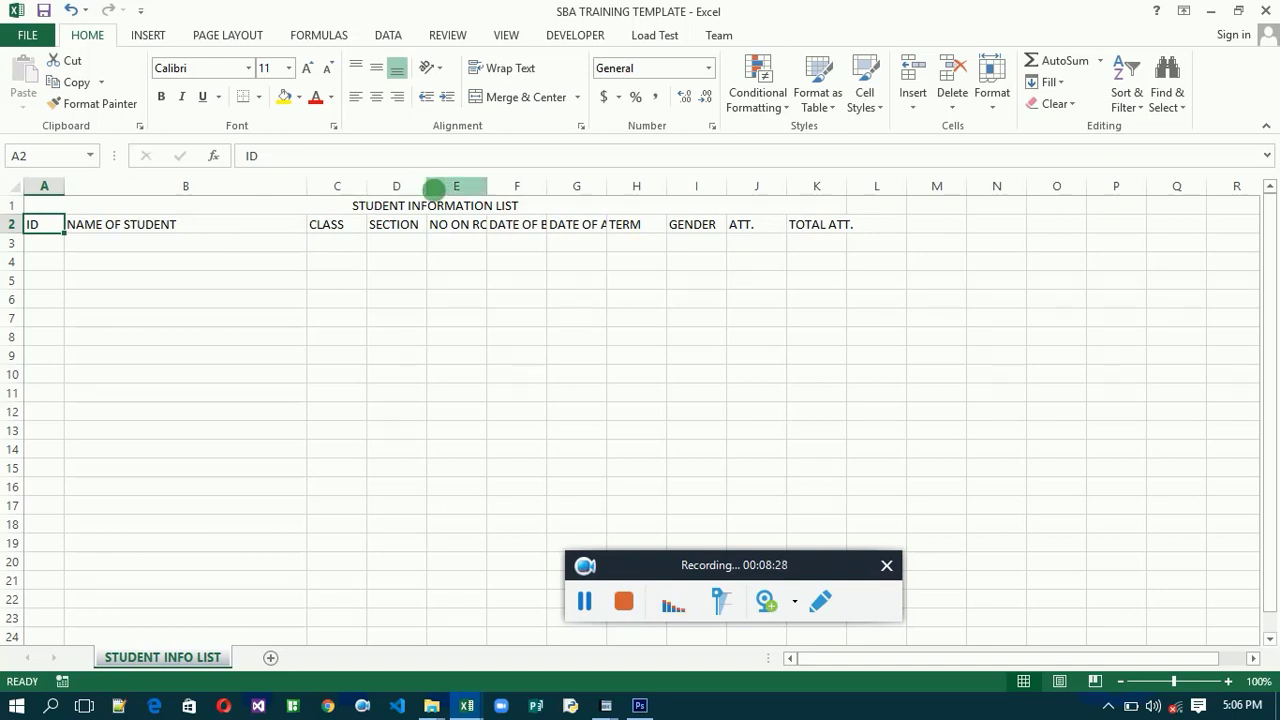
{"action": "left_click_drag", "start_coordinate": [427, 190], "coordinate": [697, 181]}
{"action": "left_click_drag", "start_coordinate": [727, 178], "coordinate": [981, 177]}
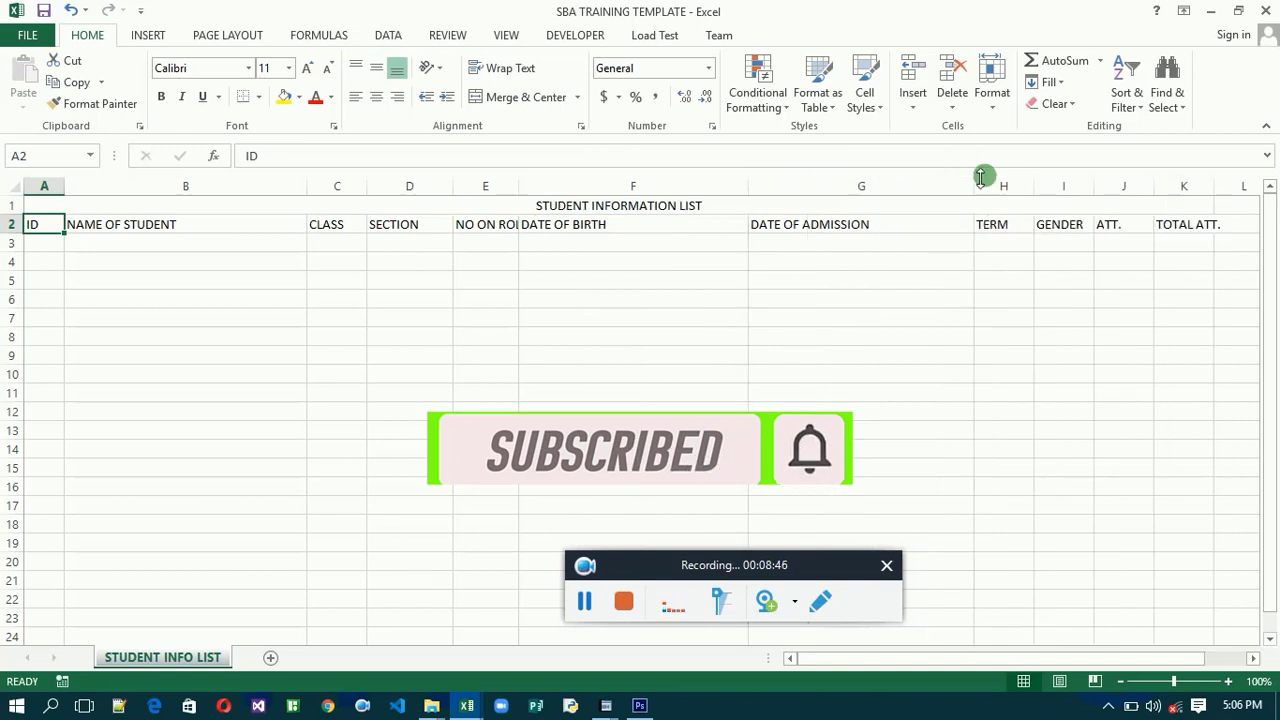
Step: Wrap the header text in cells A2 to K2 and center it horizontally and vertically
{"action": "left_click", "coordinate": [1127, 232]}
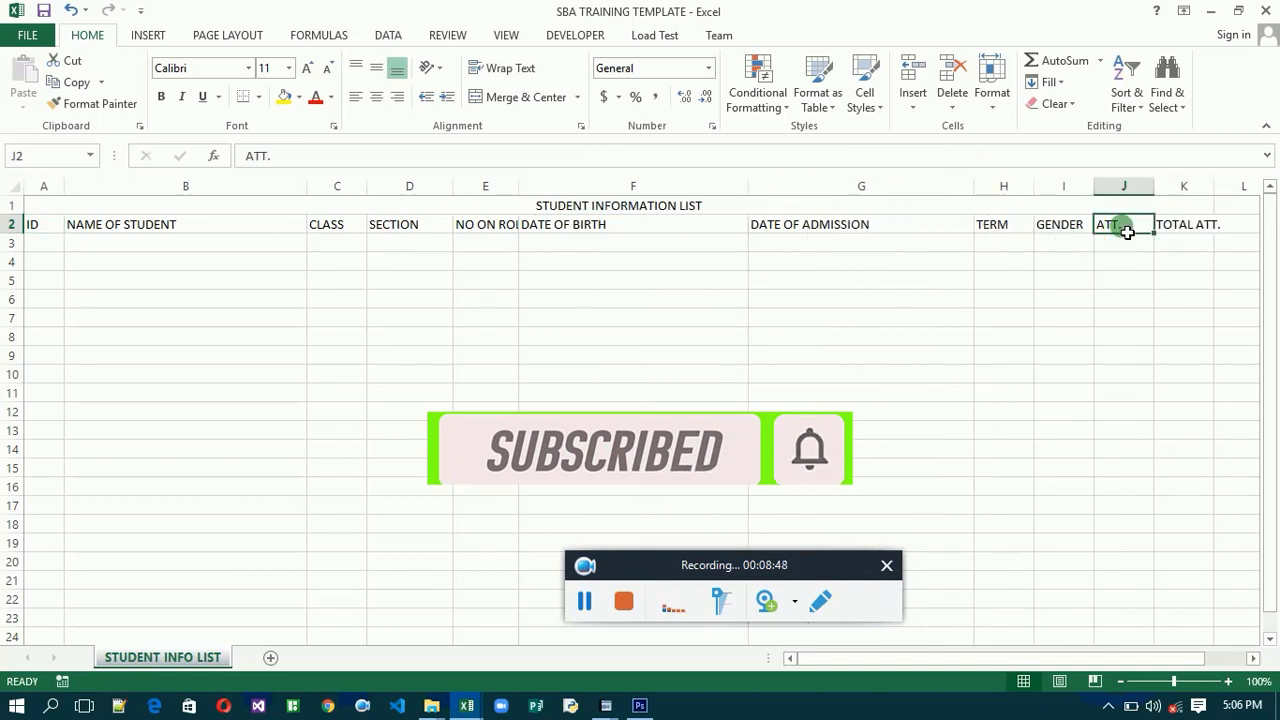
{"action": "left_click", "coordinate": [1168, 226]}
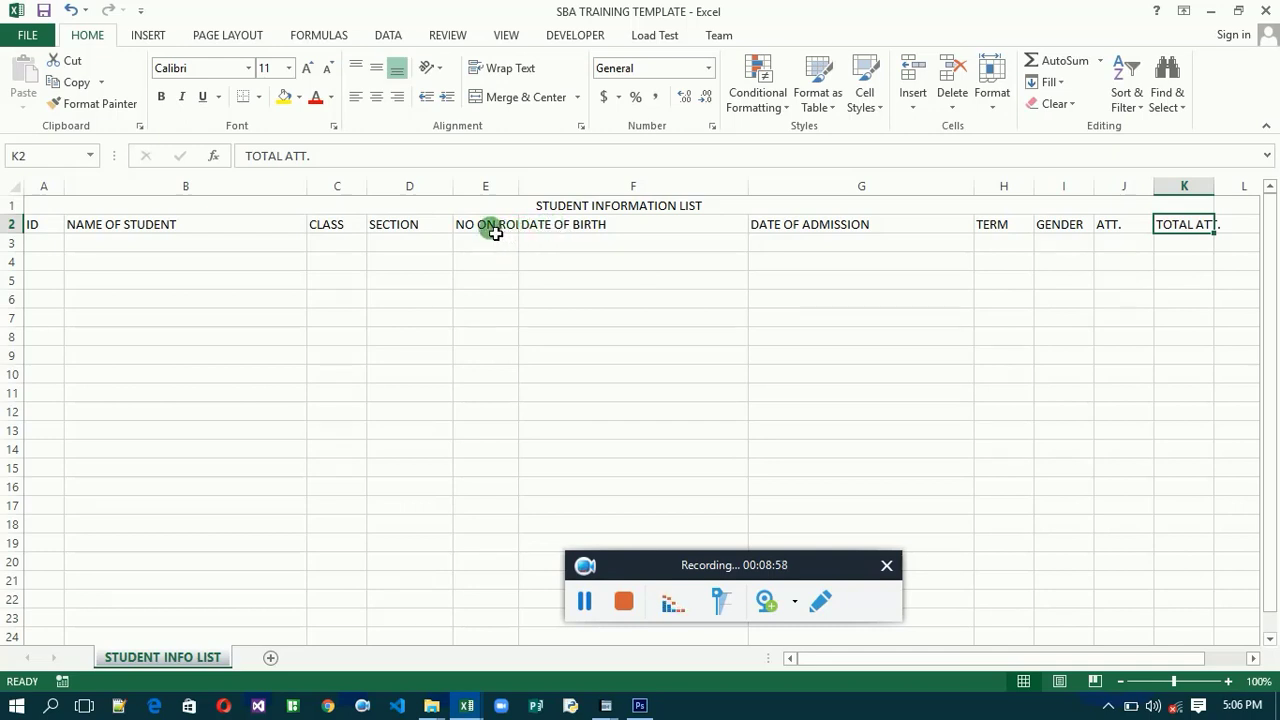
{"action": "left_click", "coordinate": [55, 231]}
{"action": "left_click_drag", "start_coordinate": [55, 231], "coordinate": [1208, 243]}
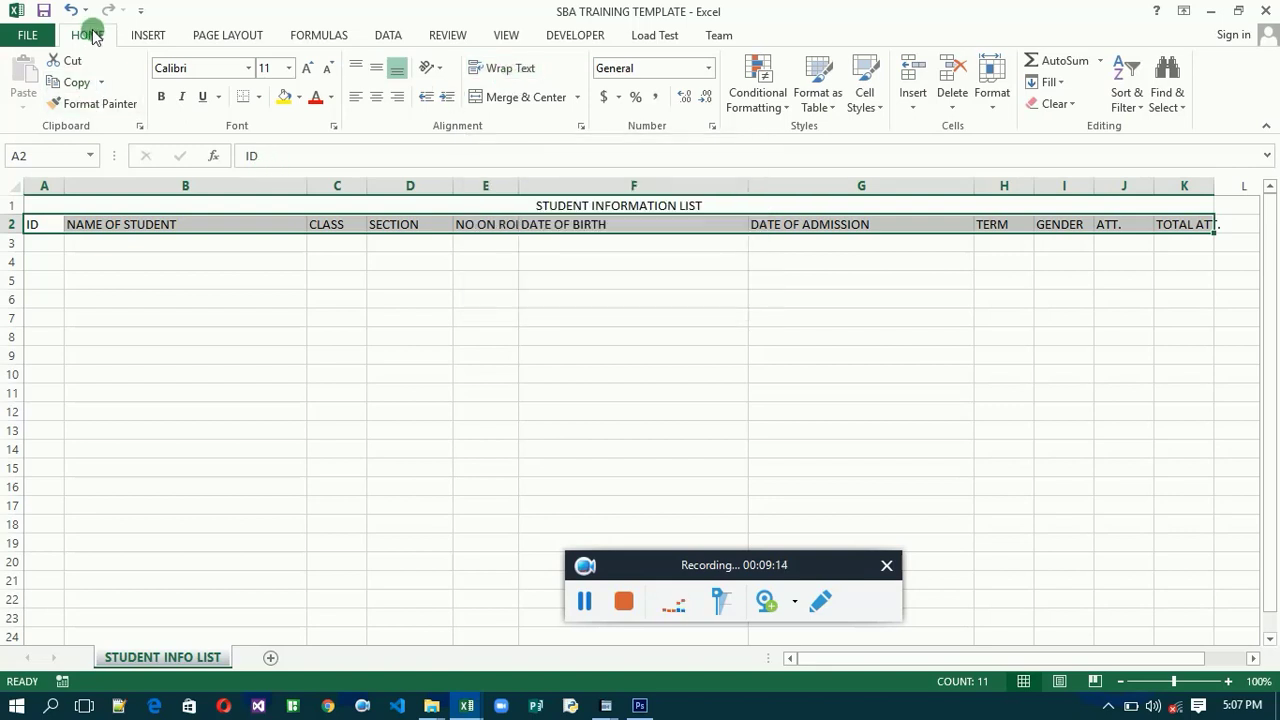
{"action": "left_click", "coordinate": [509, 77]}
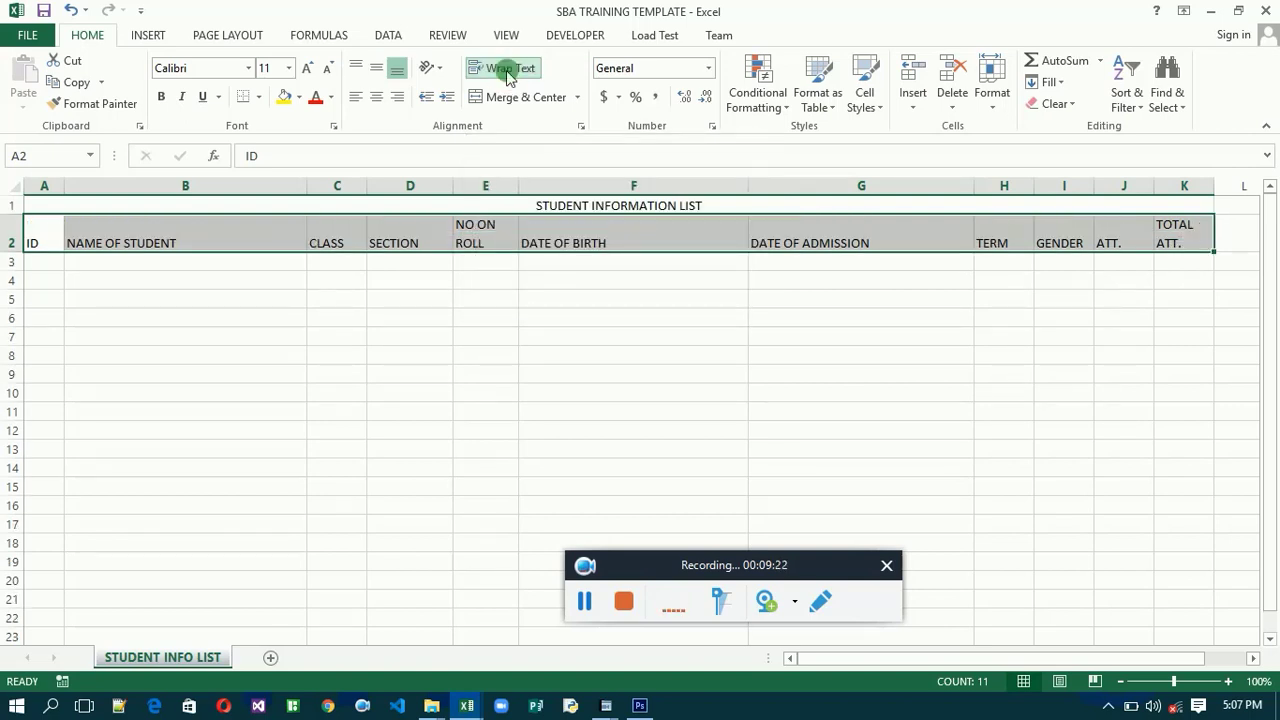
{"action": "left_click", "coordinate": [378, 104]}
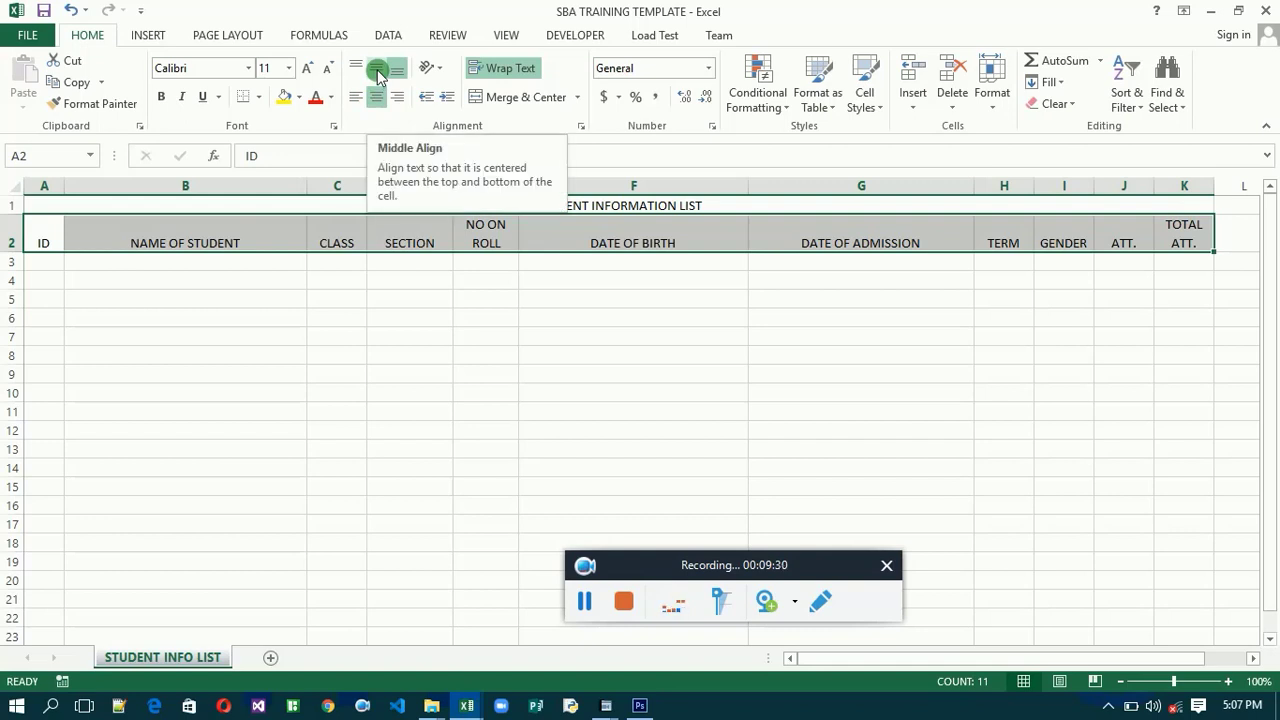
{"action": "left_click", "coordinate": [378, 70]}
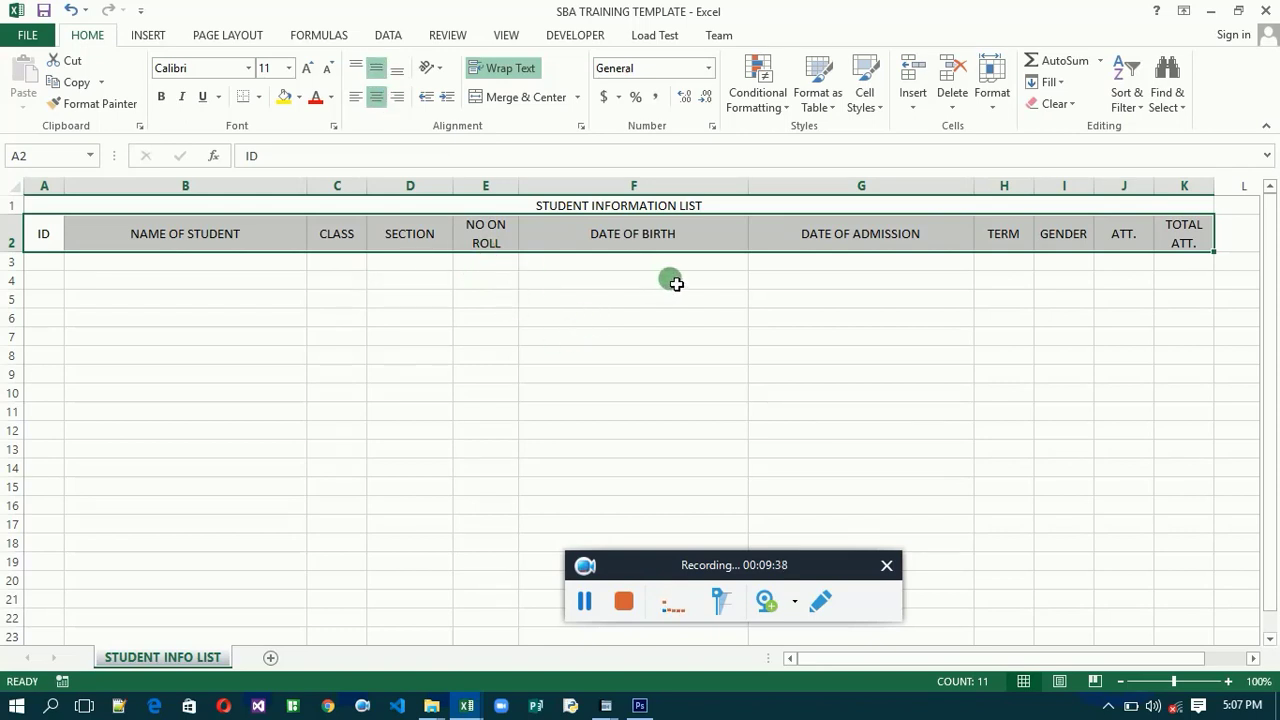
Step: Apply the Long Date number format to the whole DATE OF BIRTH column F
{"action": "left_click", "coordinate": [587, 228]}
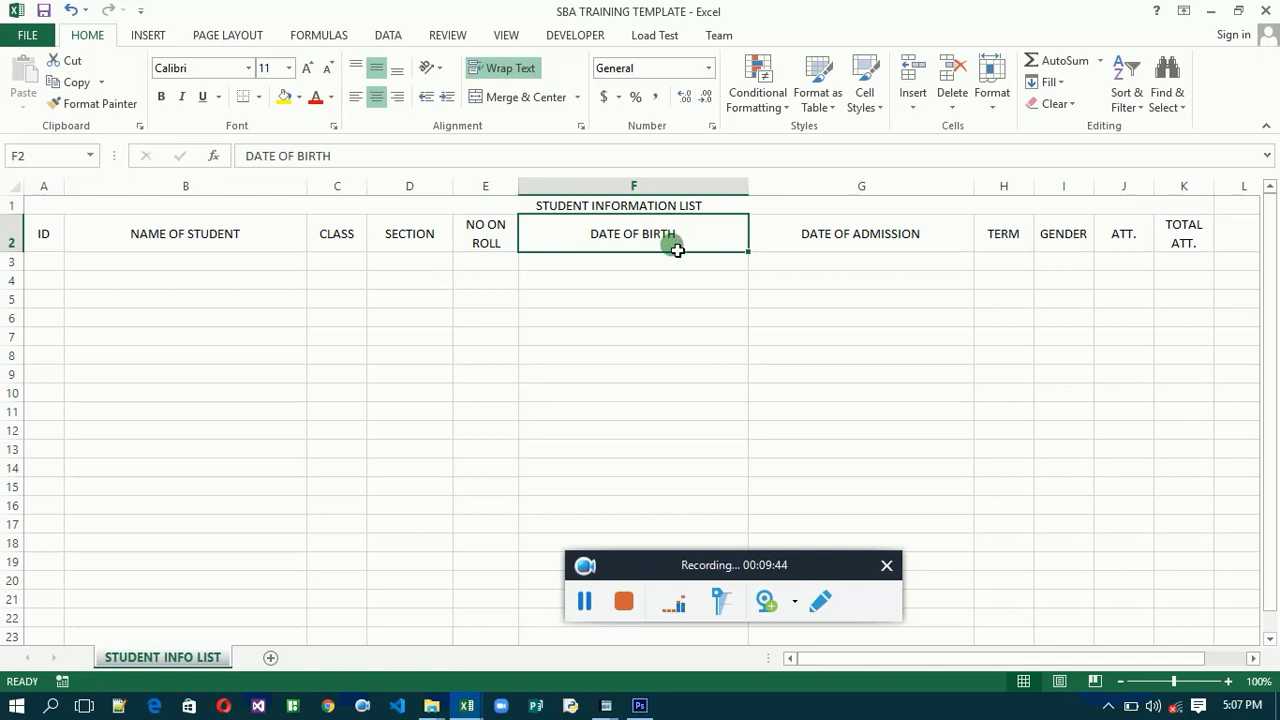
{"action": "left_click", "coordinate": [647, 187]}
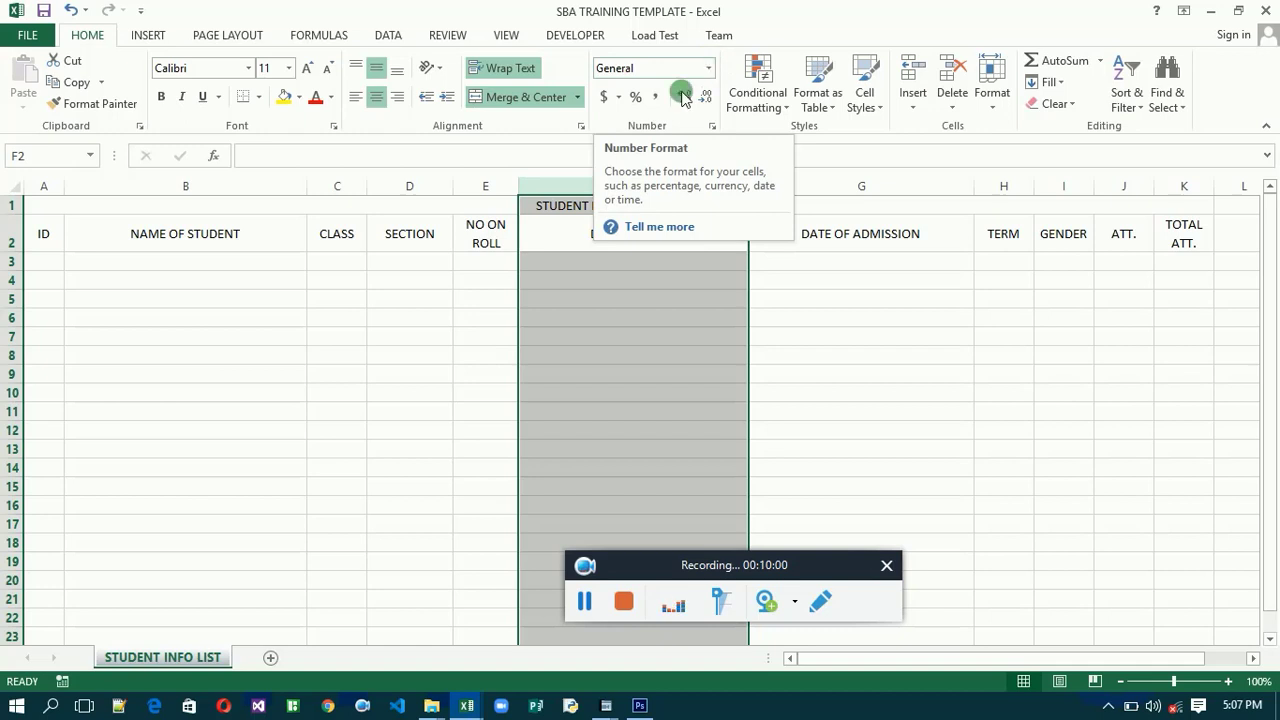
{"action": "left_click", "coordinate": [712, 67]}
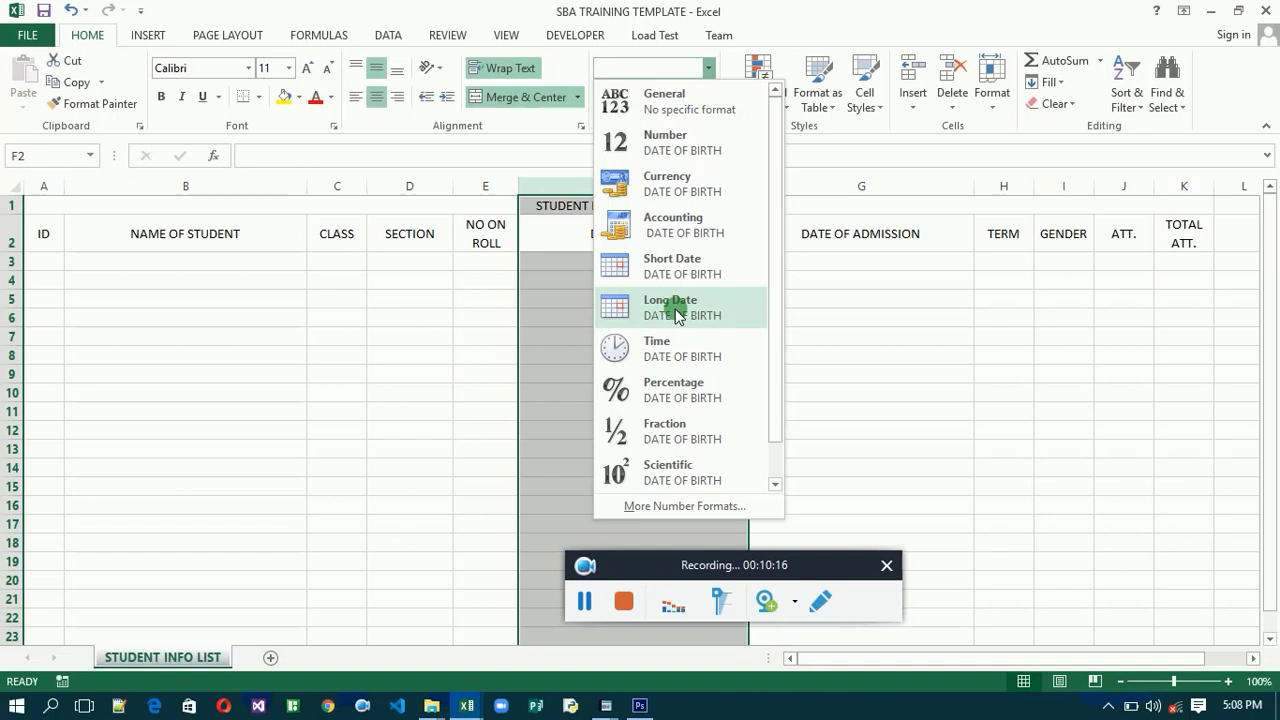
{"action": "left_click", "coordinate": [676, 314]}
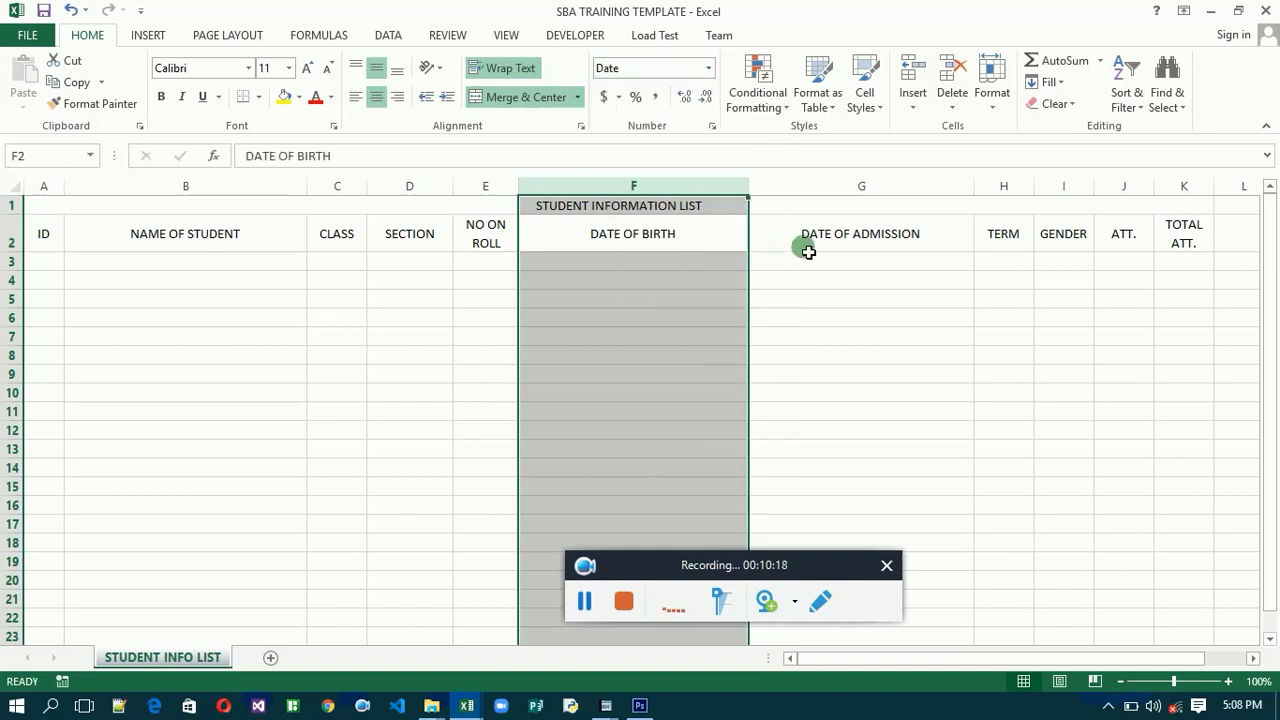
Step: Apply the Long Date number format to the whole DATE OF ADMISSION column G
{"action": "left_click", "coordinate": [836, 190]}
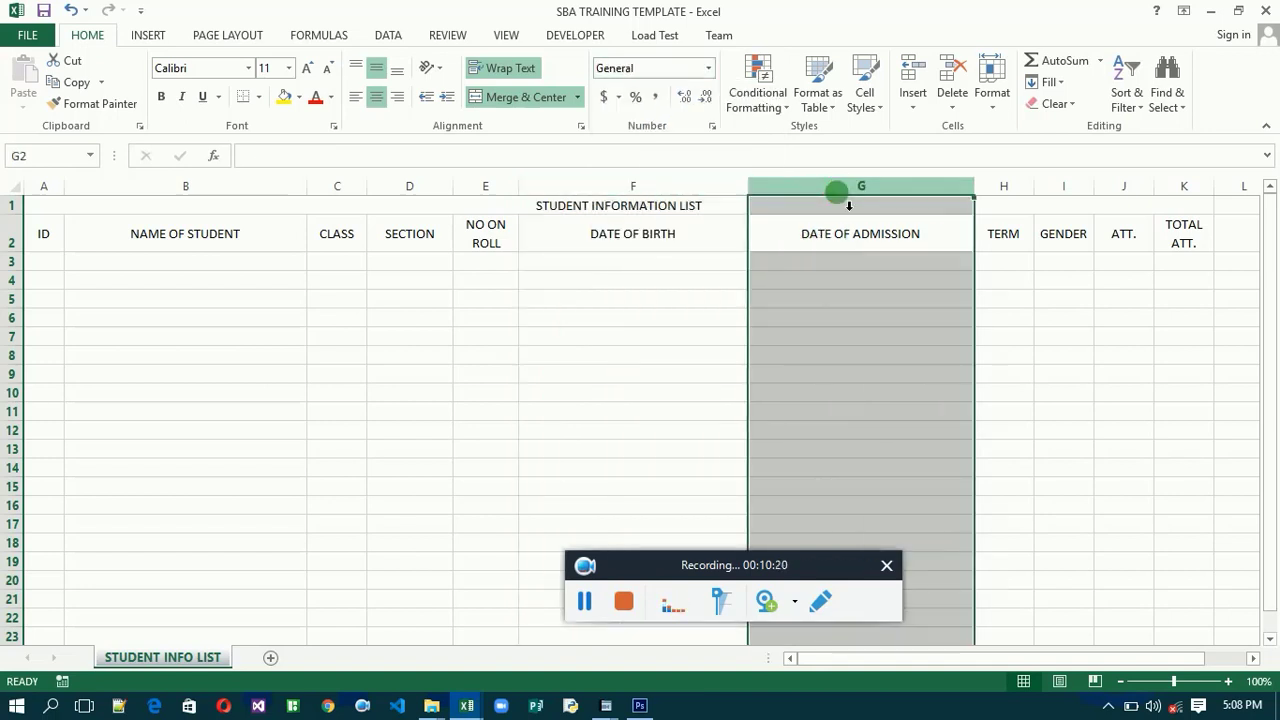
{"action": "left_click", "coordinate": [709, 68]}
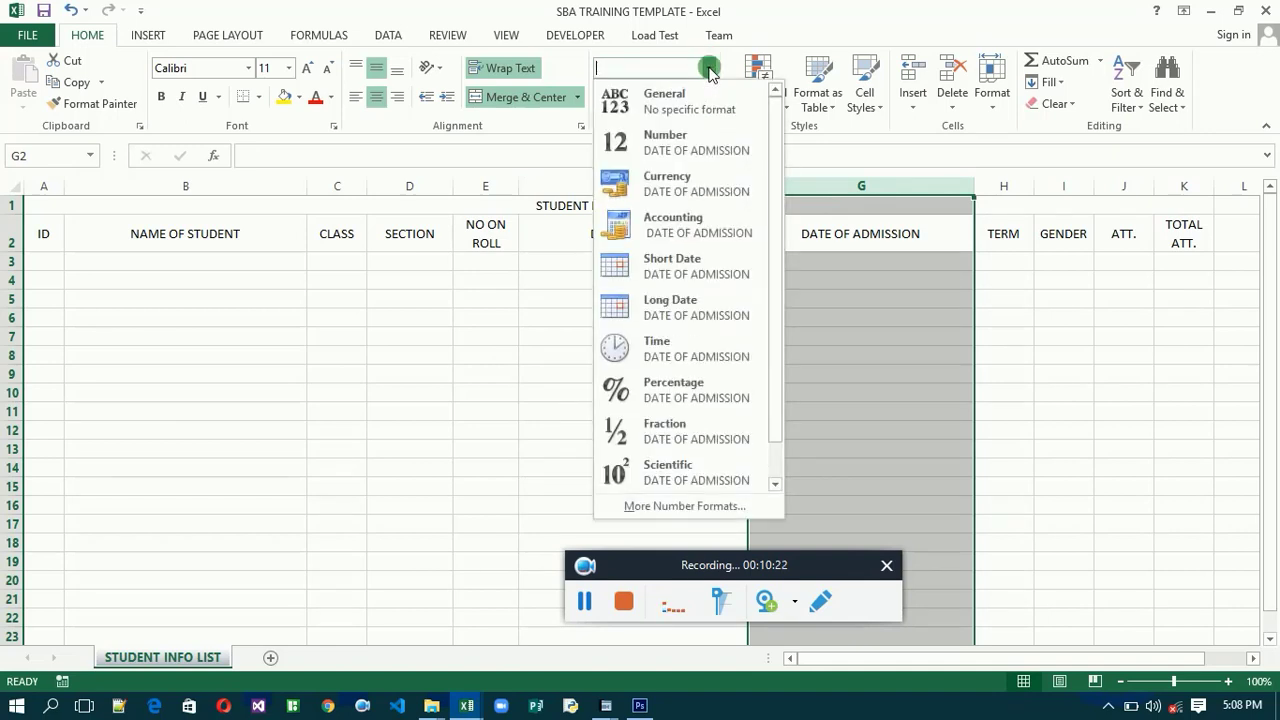
{"action": "left_click", "coordinate": [692, 300]}
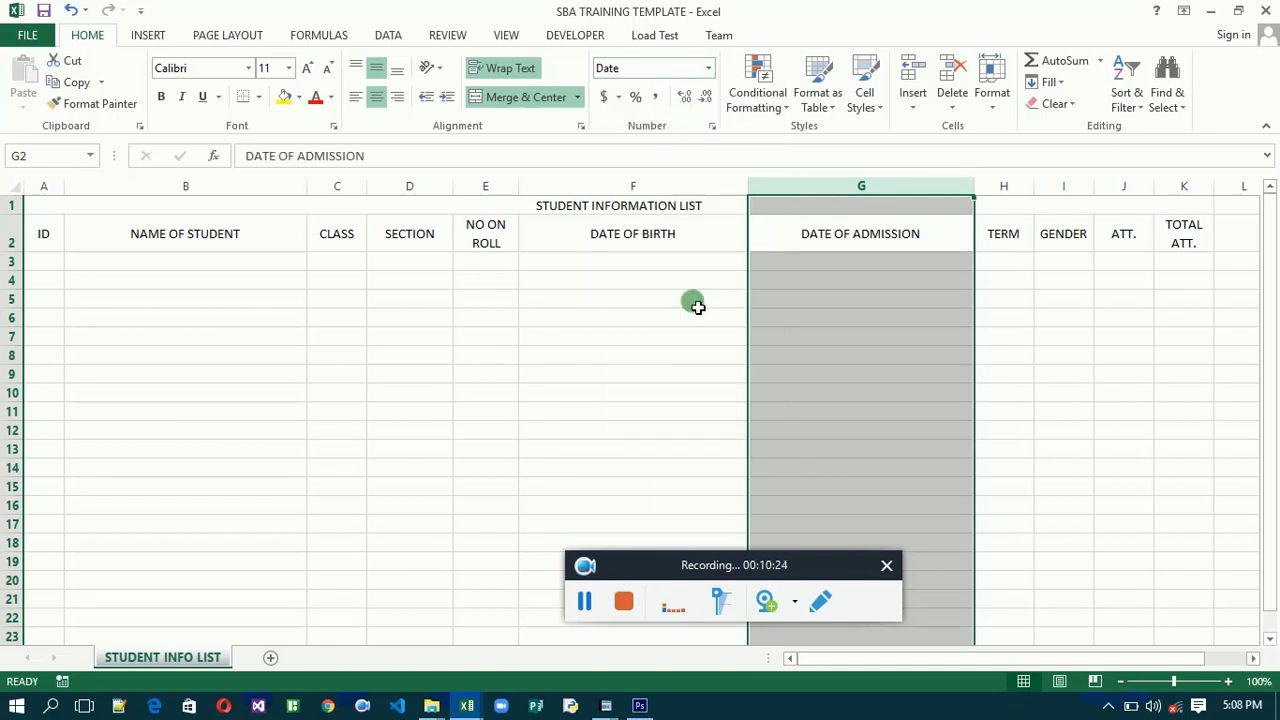
{"action": "left_click", "coordinate": [630, 268]}
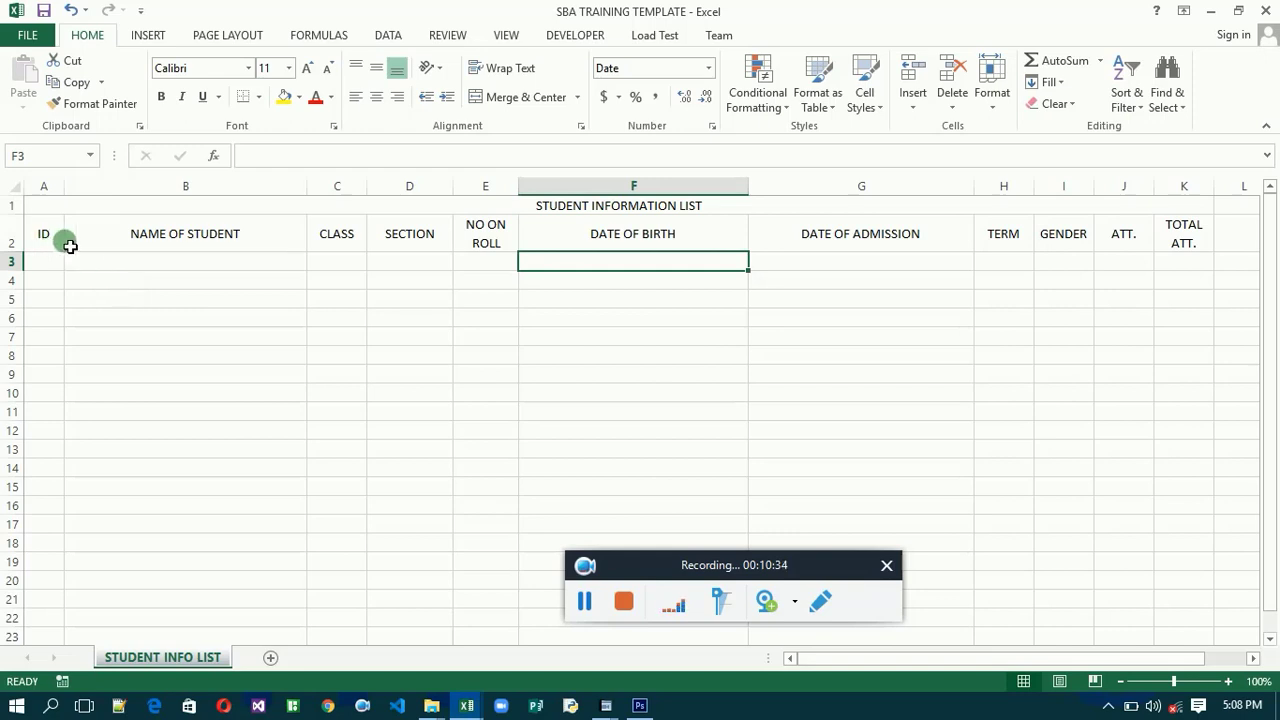
Step: Apply All Borders to the student list range from the title row down to row 12, columns A to K
{"action": "left_click", "coordinate": [44, 206]}
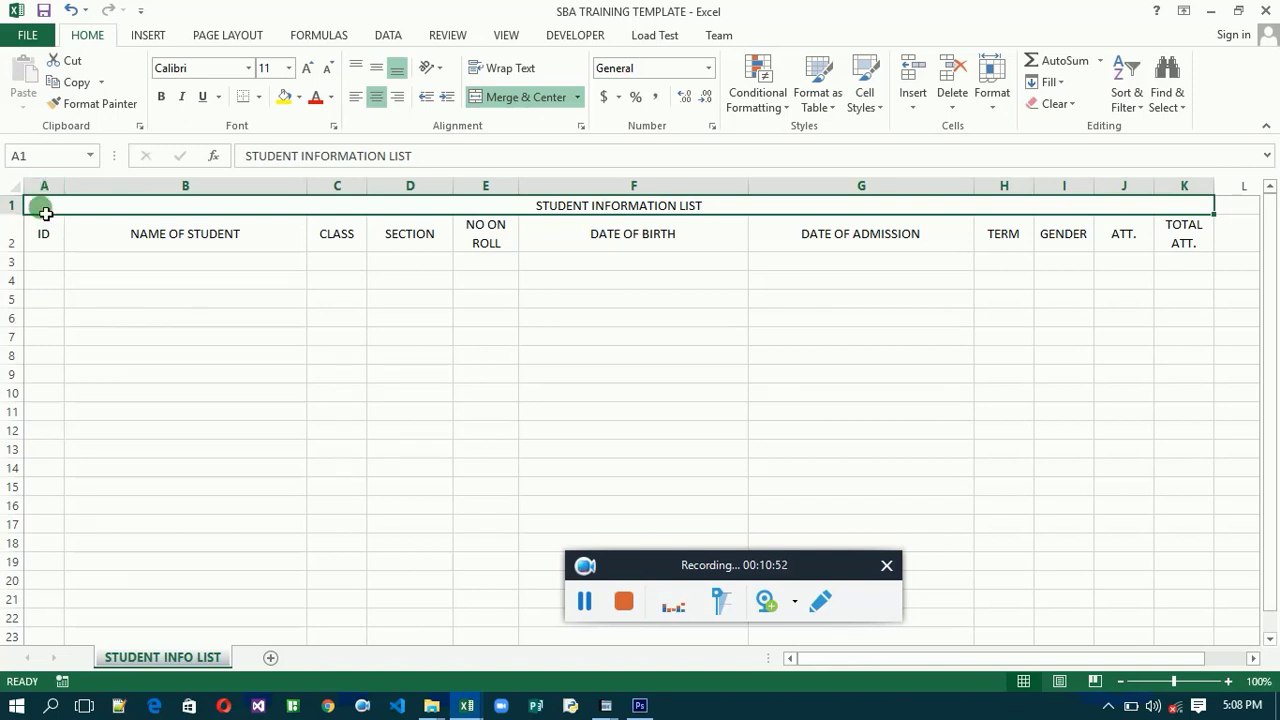
{"action": "left_click_drag", "start_coordinate": [45, 213], "coordinate": [168, 437]}
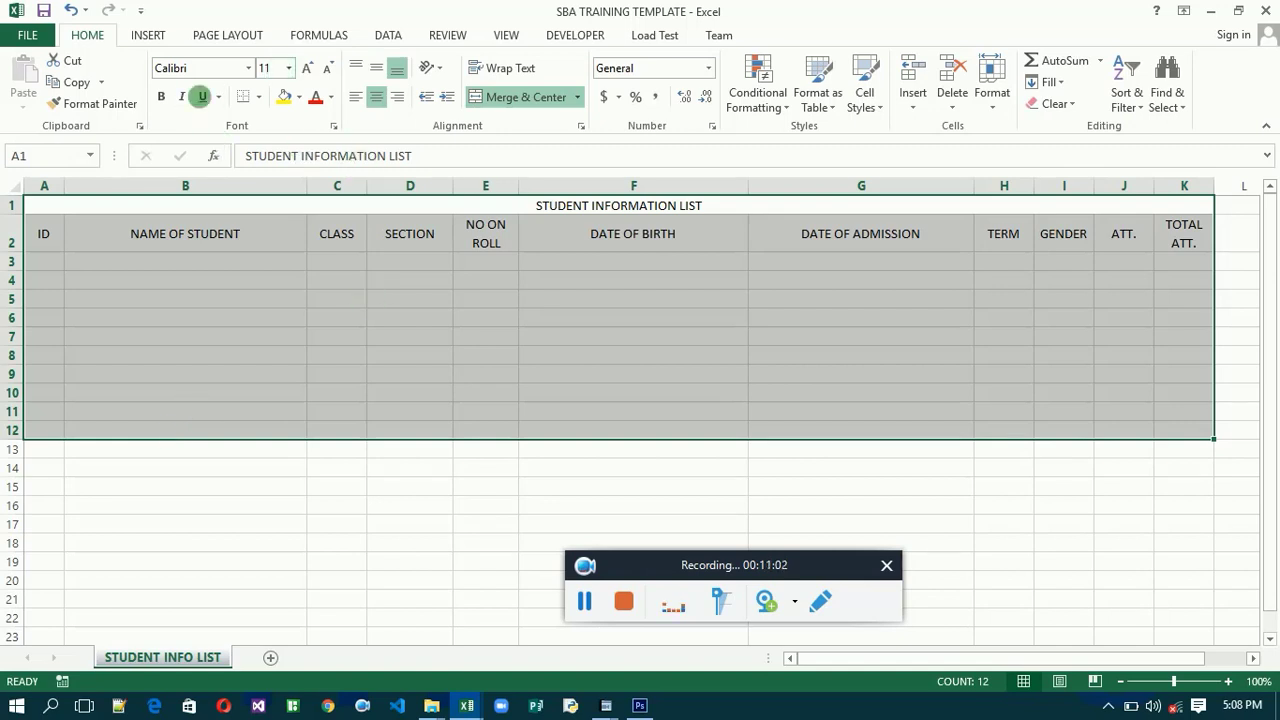
{"action": "left_click", "coordinate": [259, 104]}
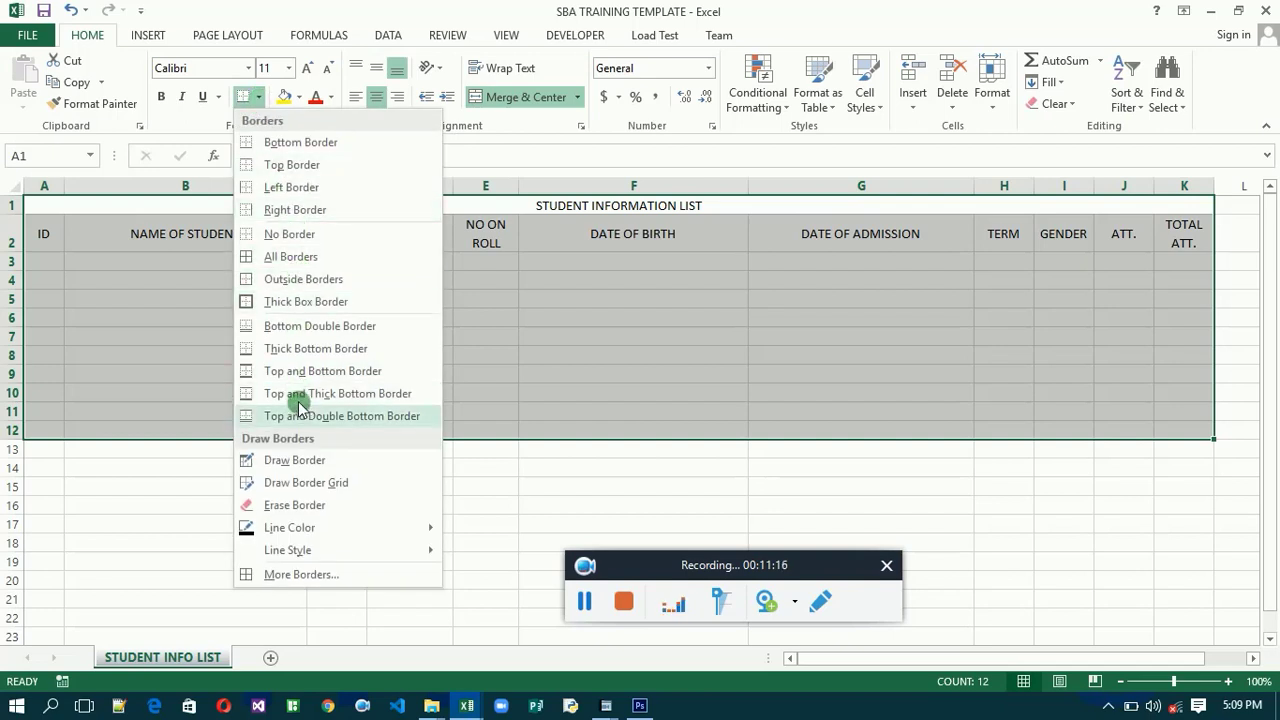
{"action": "left_click", "coordinate": [287, 256]}
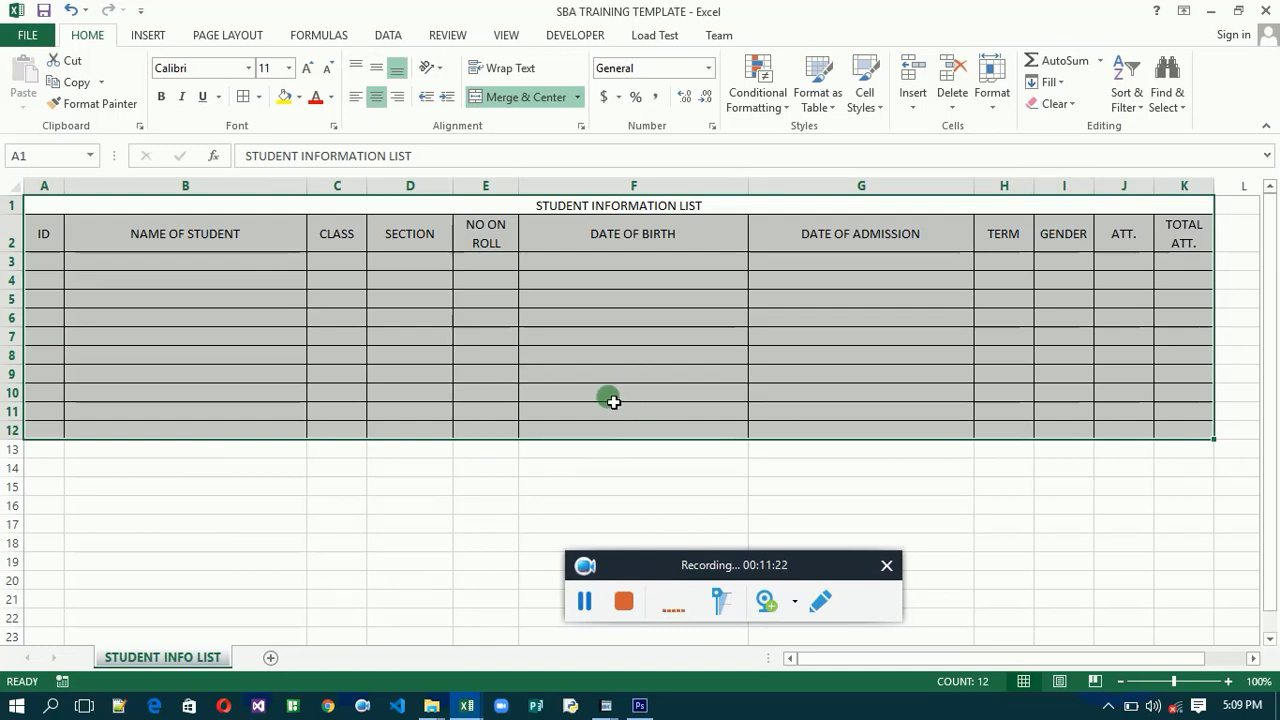
{"action": "left_click", "coordinate": [241, 245]}
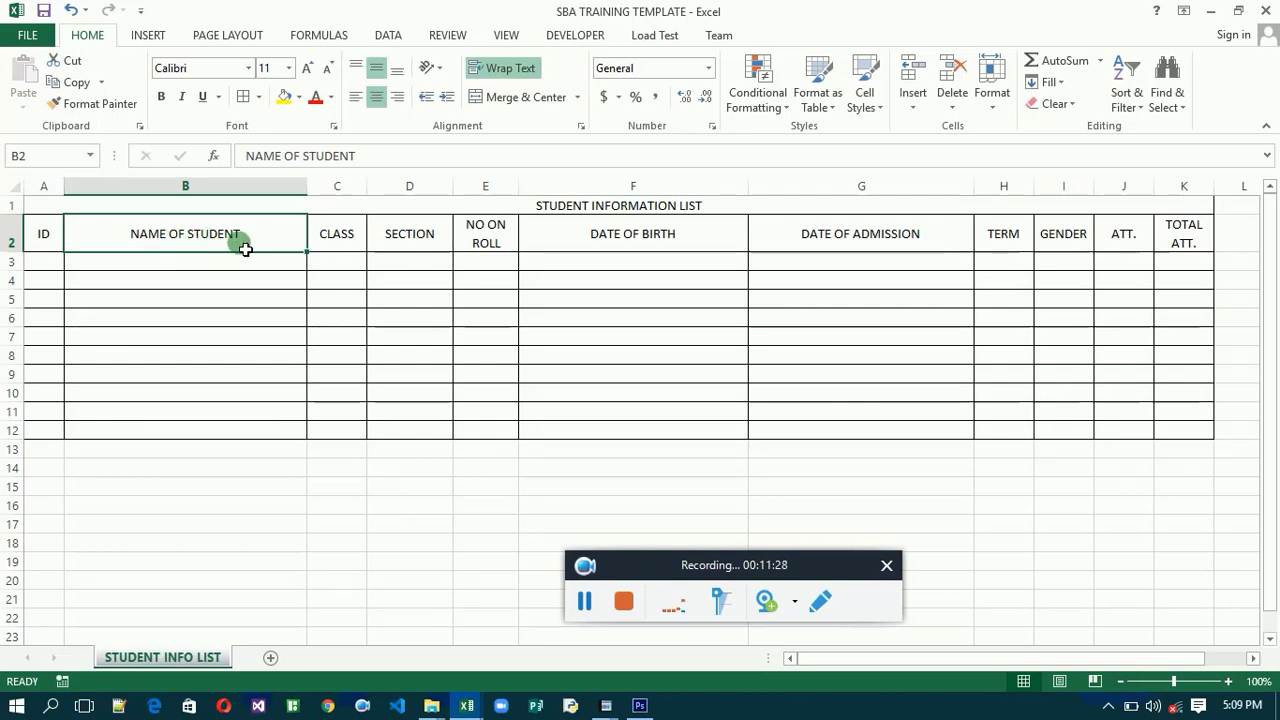
{"action": "left_click", "coordinate": [53, 244]}
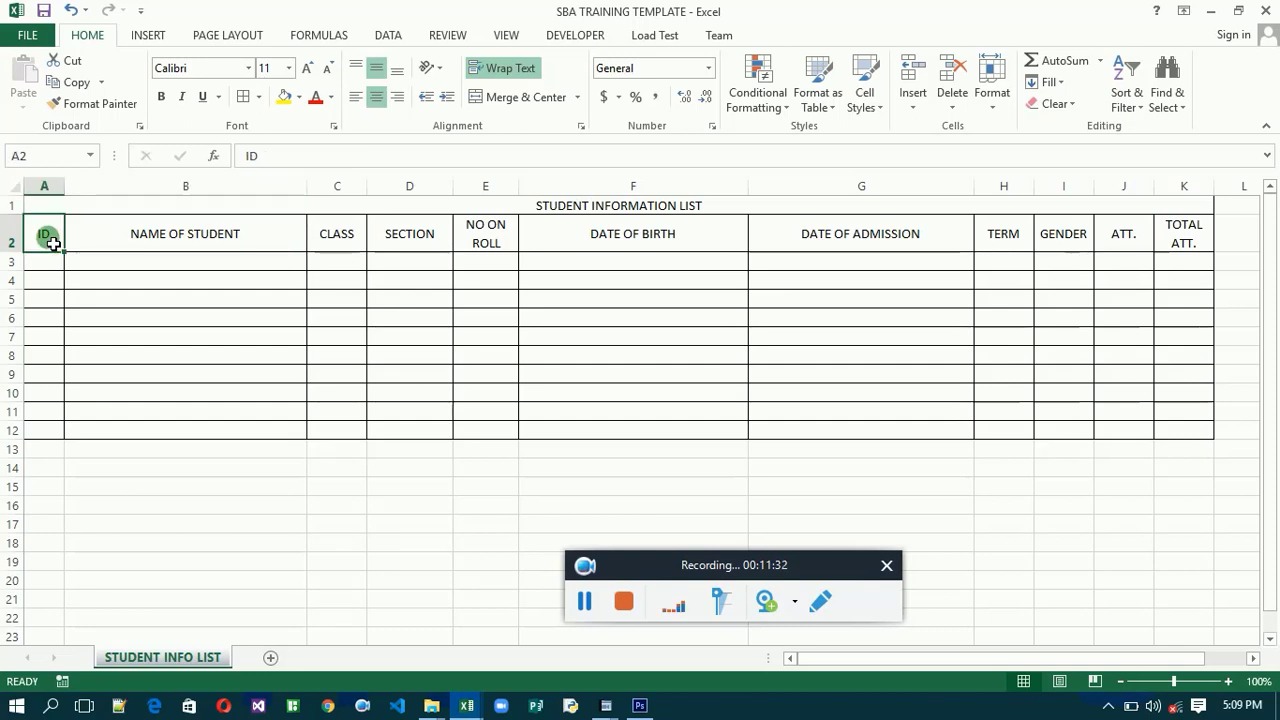
Step: Set the STUDENT INFORMATION LIST title to font size 16 and make it bold
{"action": "left_click", "coordinate": [101, 213]}
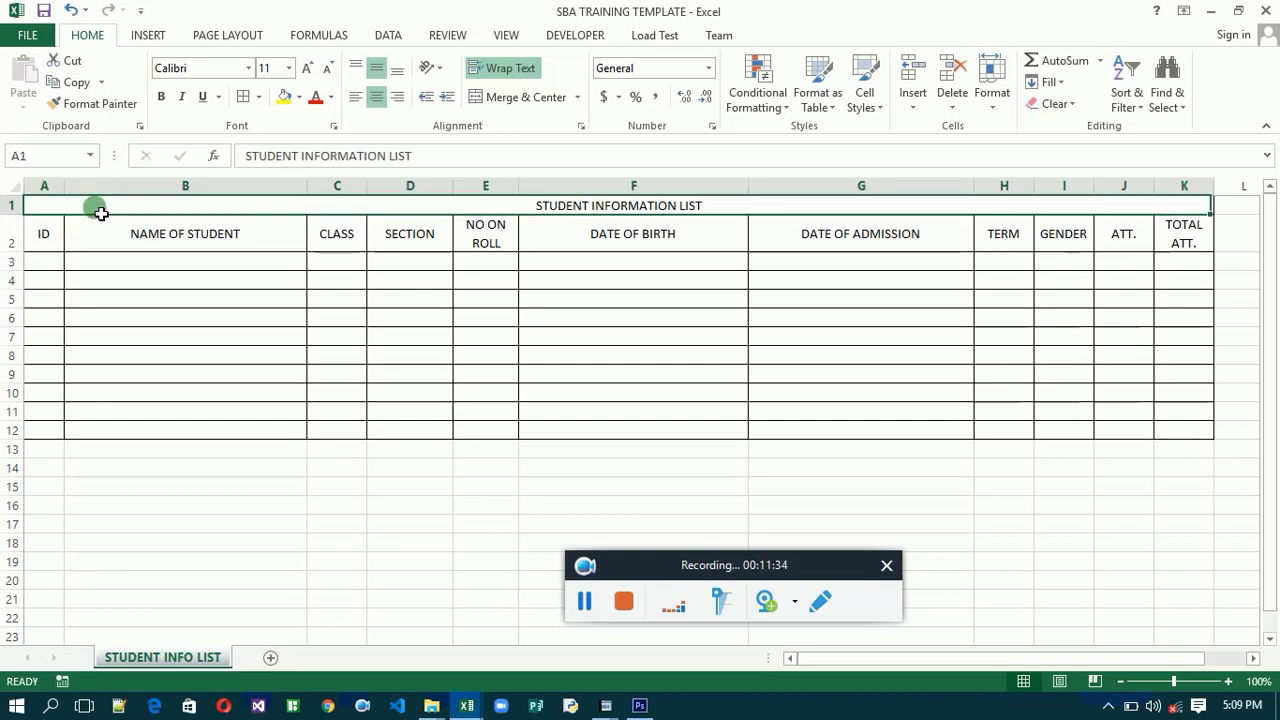
{"action": "left_click", "coordinate": [316, 74]}
{"action": "left_click", "coordinate": [313, 72]}
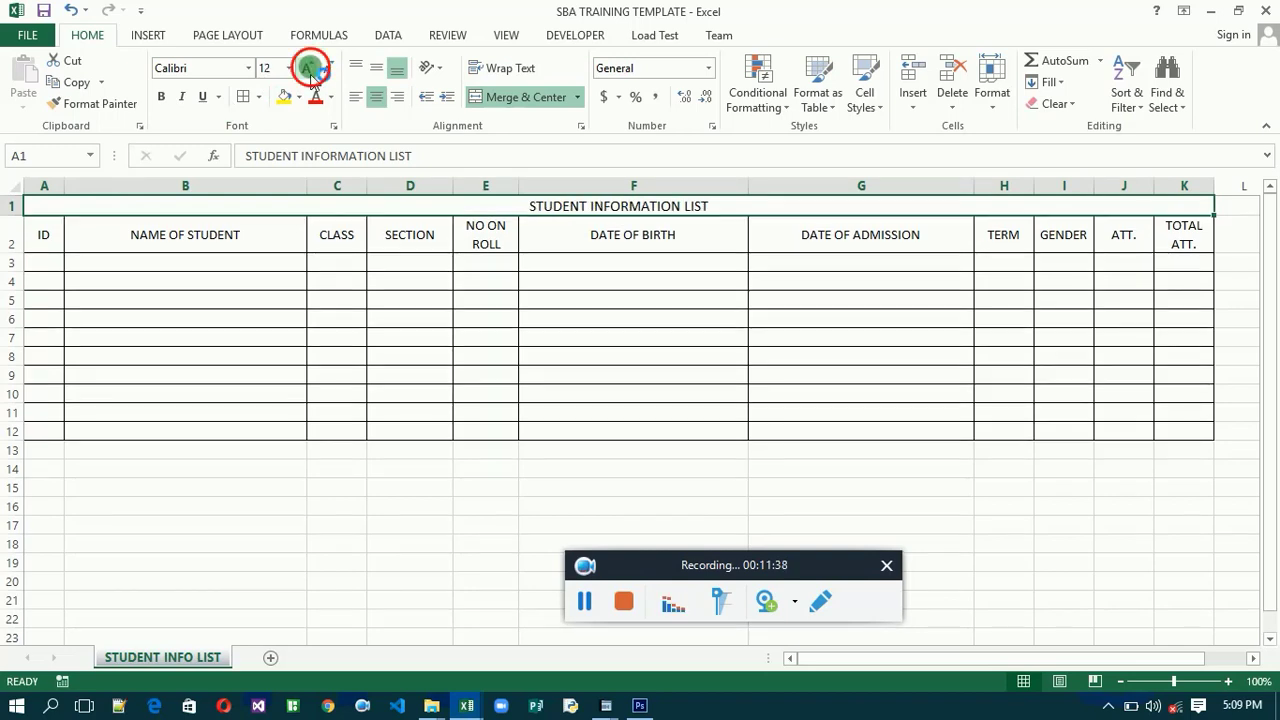
{"action": "left_click", "coordinate": [312, 74]}
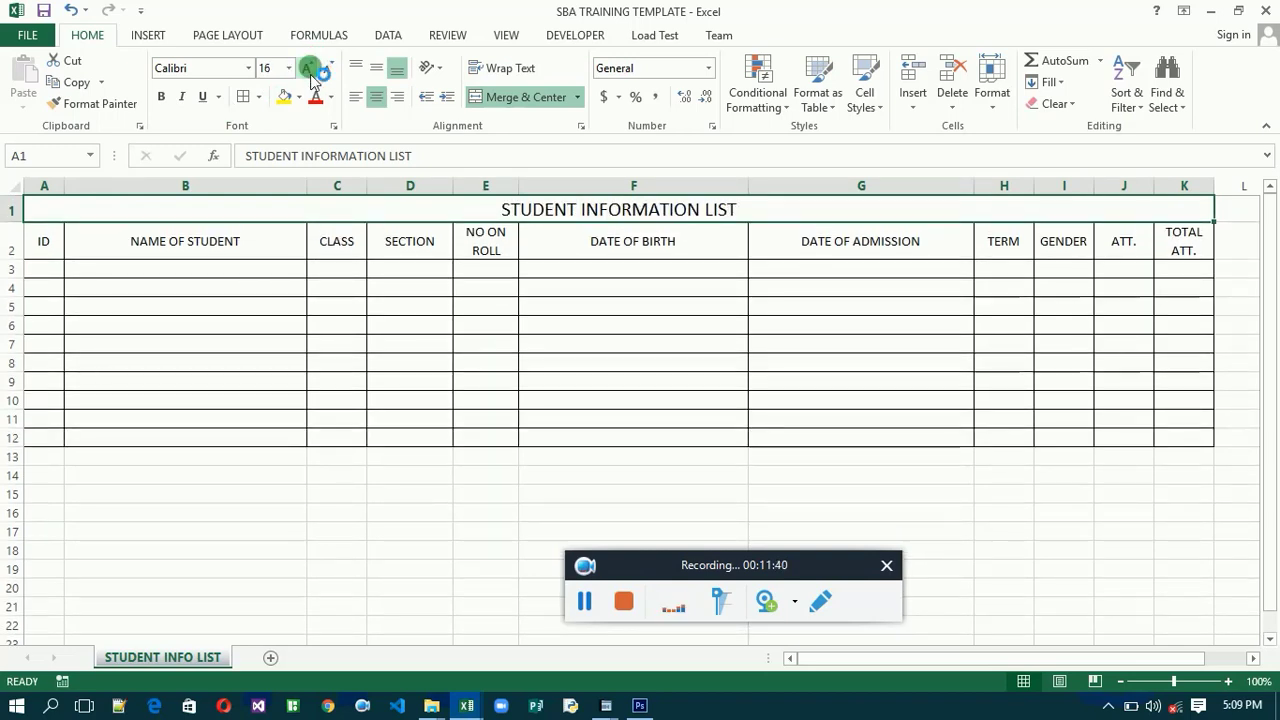
{"action": "left_click", "coordinate": [161, 99]}
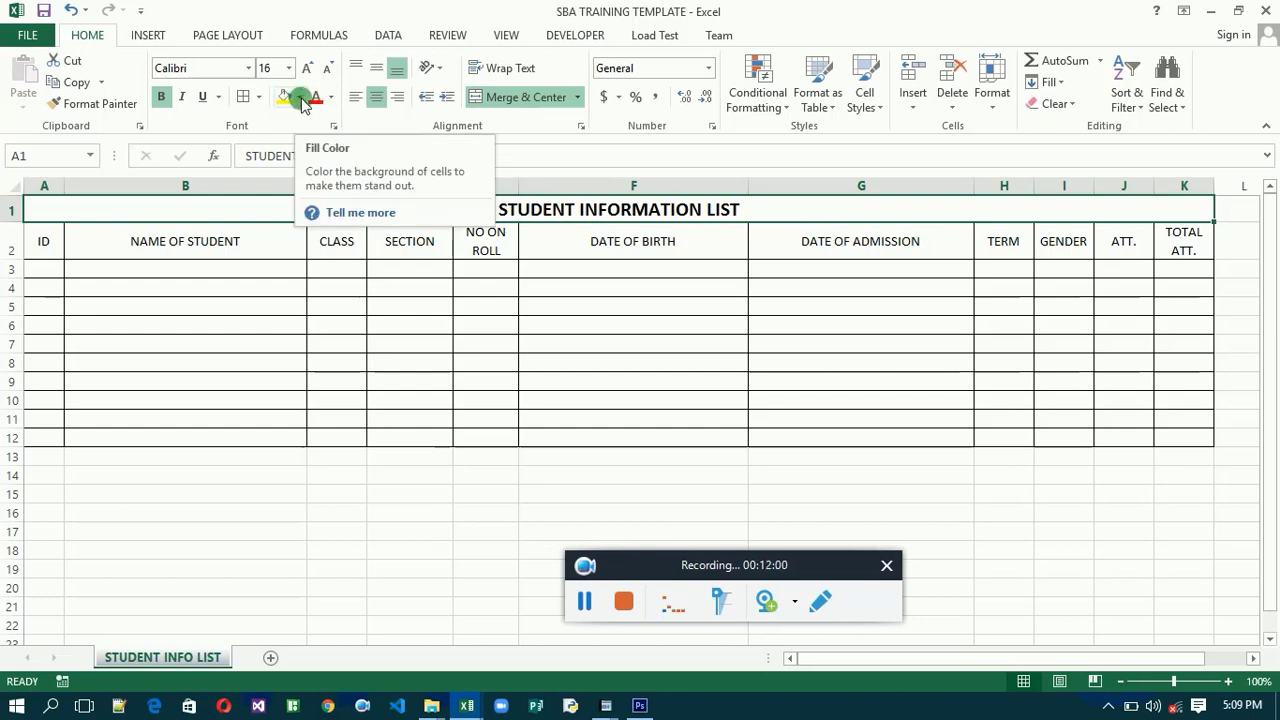
Step: Fill the title cell with a dark blue theme color and make its text white
{"action": "left_click", "coordinate": [299, 97]}
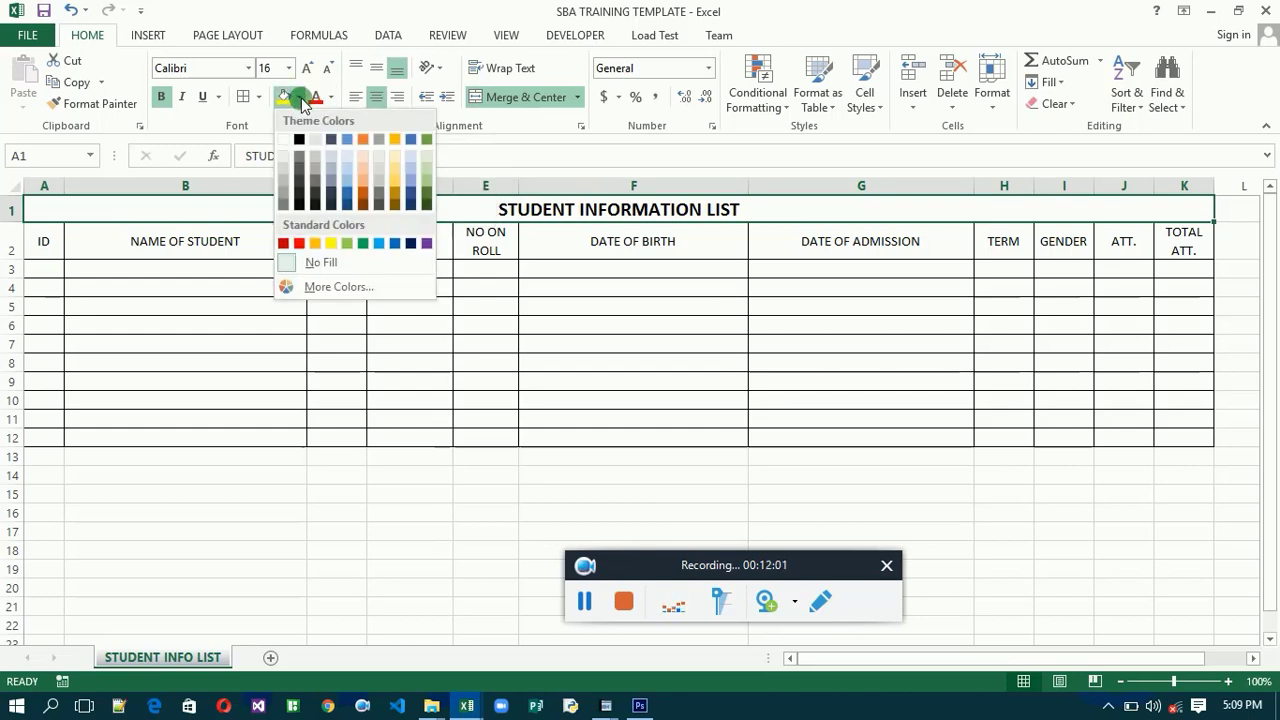
{"action": "left_click", "coordinate": [347, 197]}
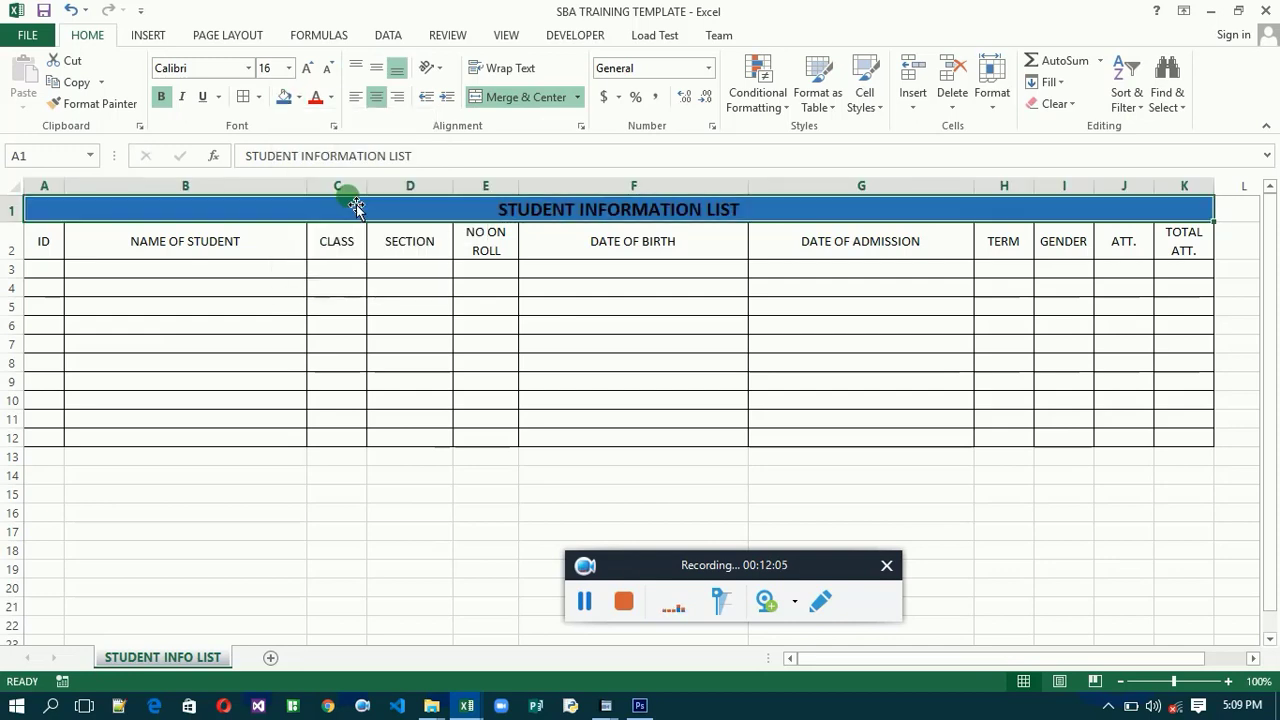
{"action": "left_click", "coordinate": [331, 97]}
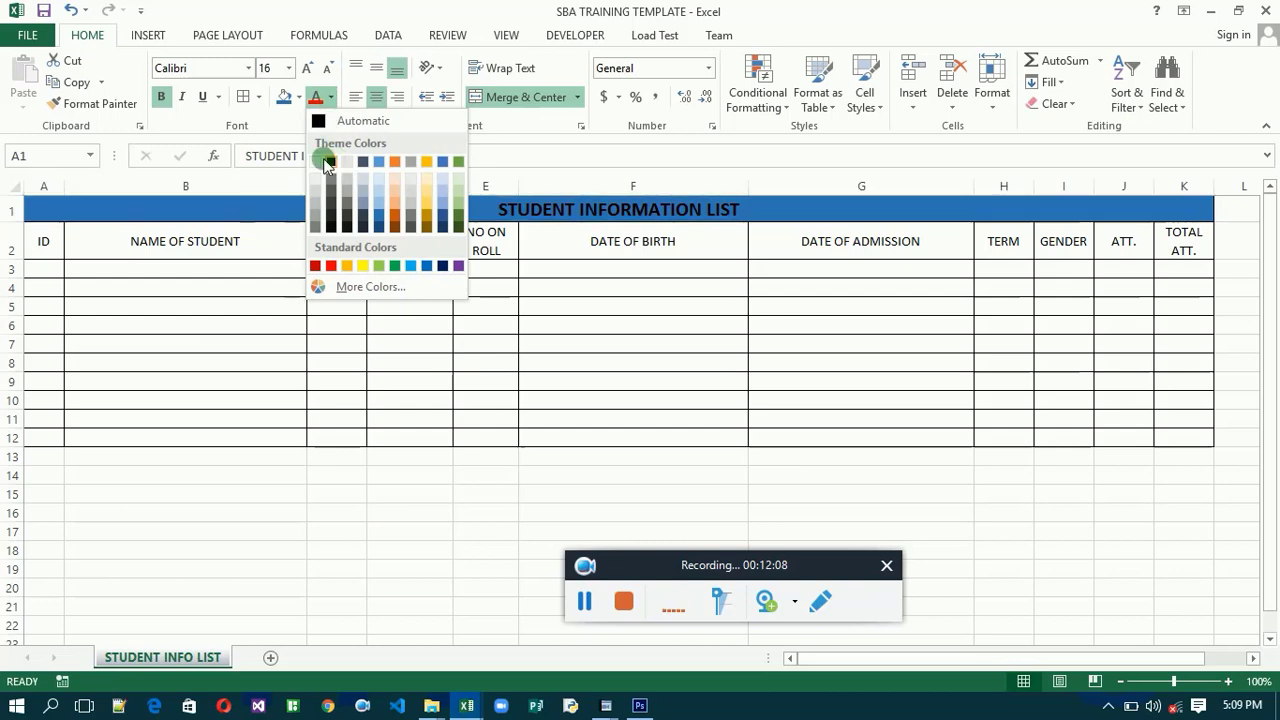
{"action": "left_click", "coordinate": [317, 160]}
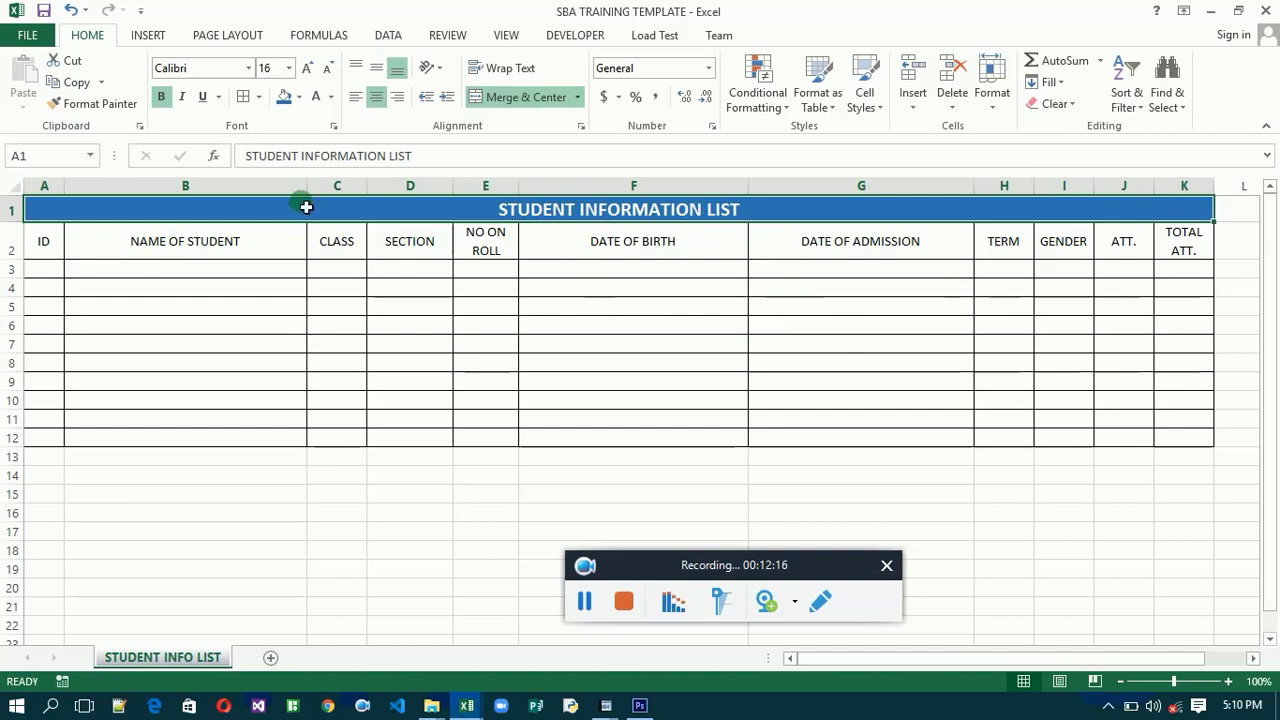
Step: Fill the ID column cells A2 to A12 with a dark gold-brown theme color
{"action": "left_click", "coordinate": [46, 250]}
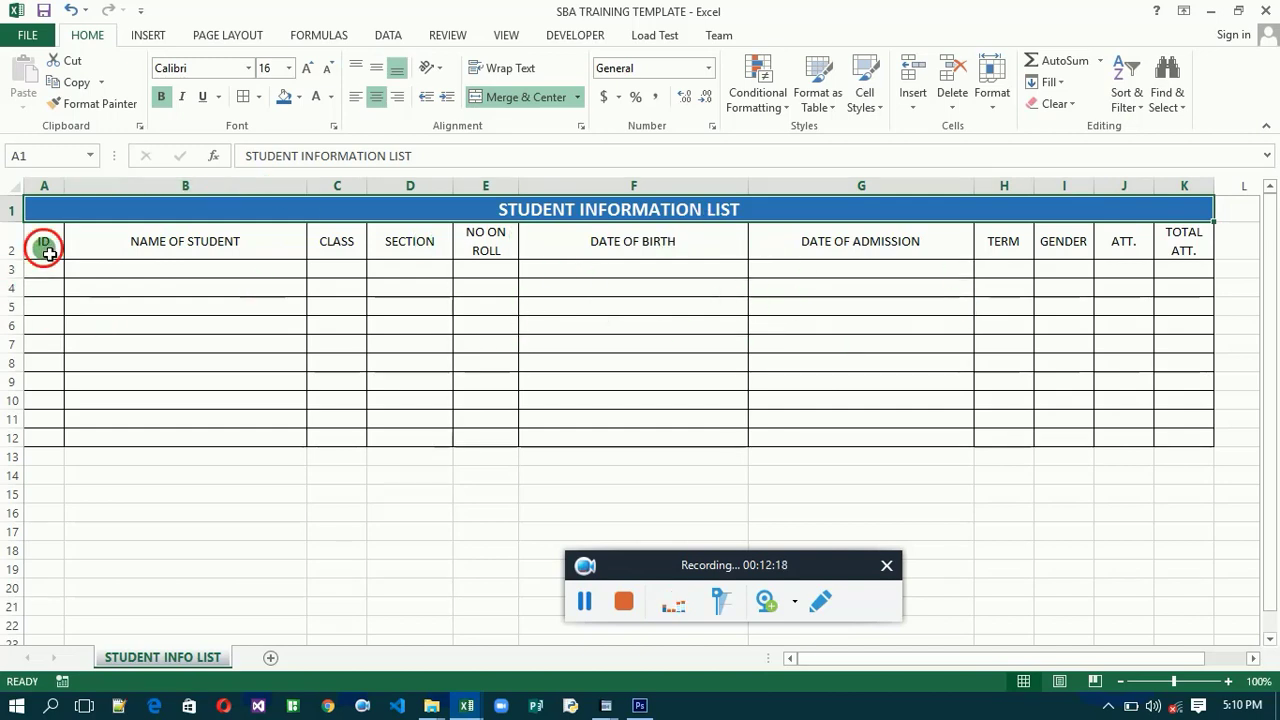
{"action": "left_click_drag", "start_coordinate": [49, 254], "coordinate": [52, 438]}
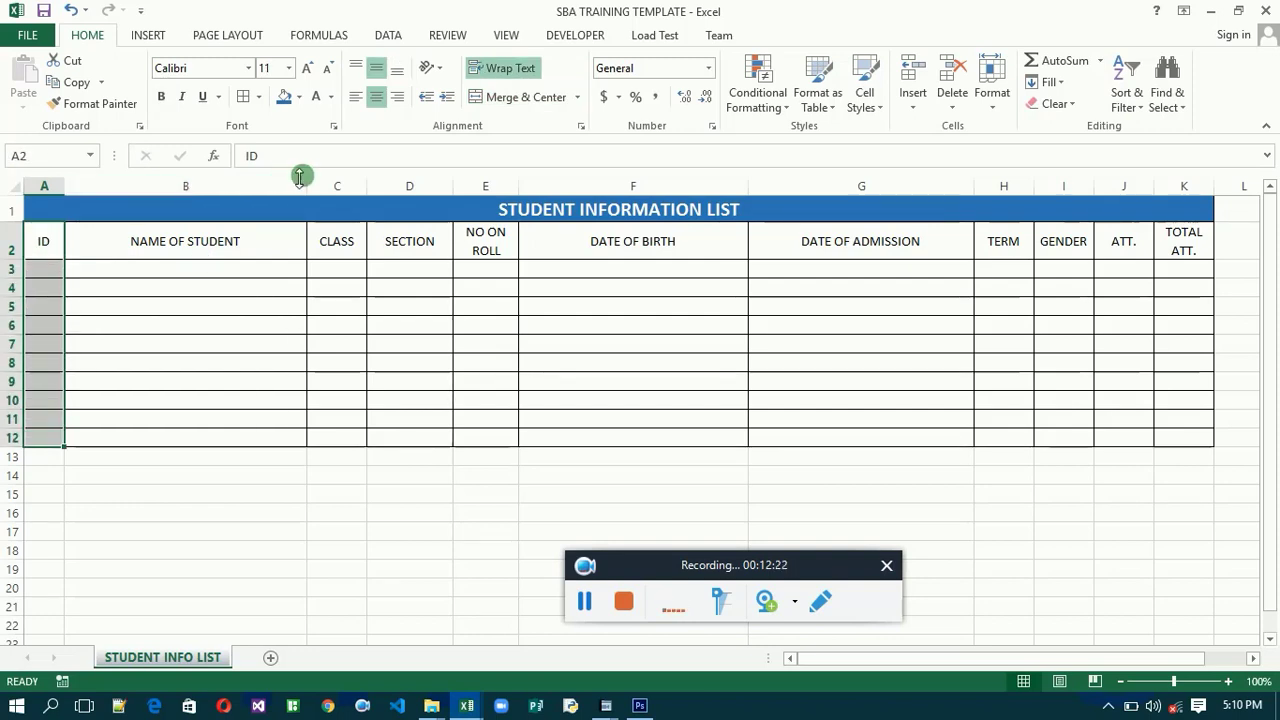
{"action": "left_click", "coordinate": [302, 97]}
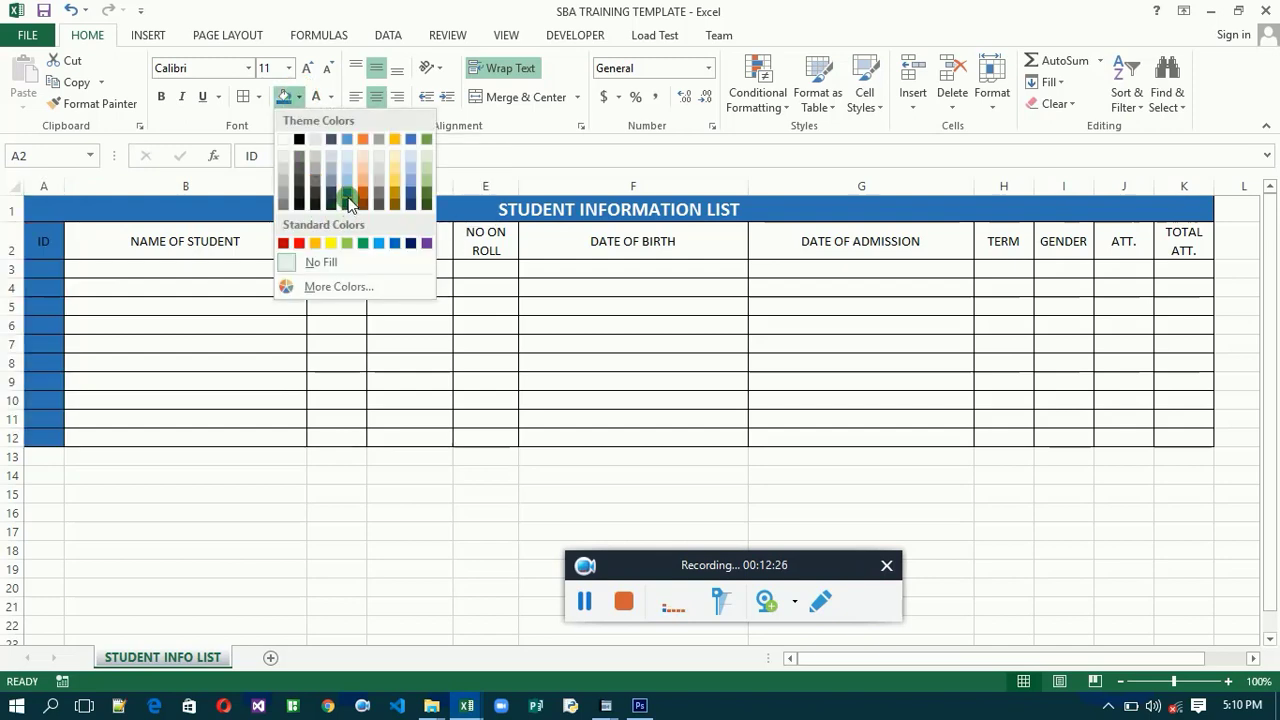
{"action": "left_click", "coordinate": [363, 192]}
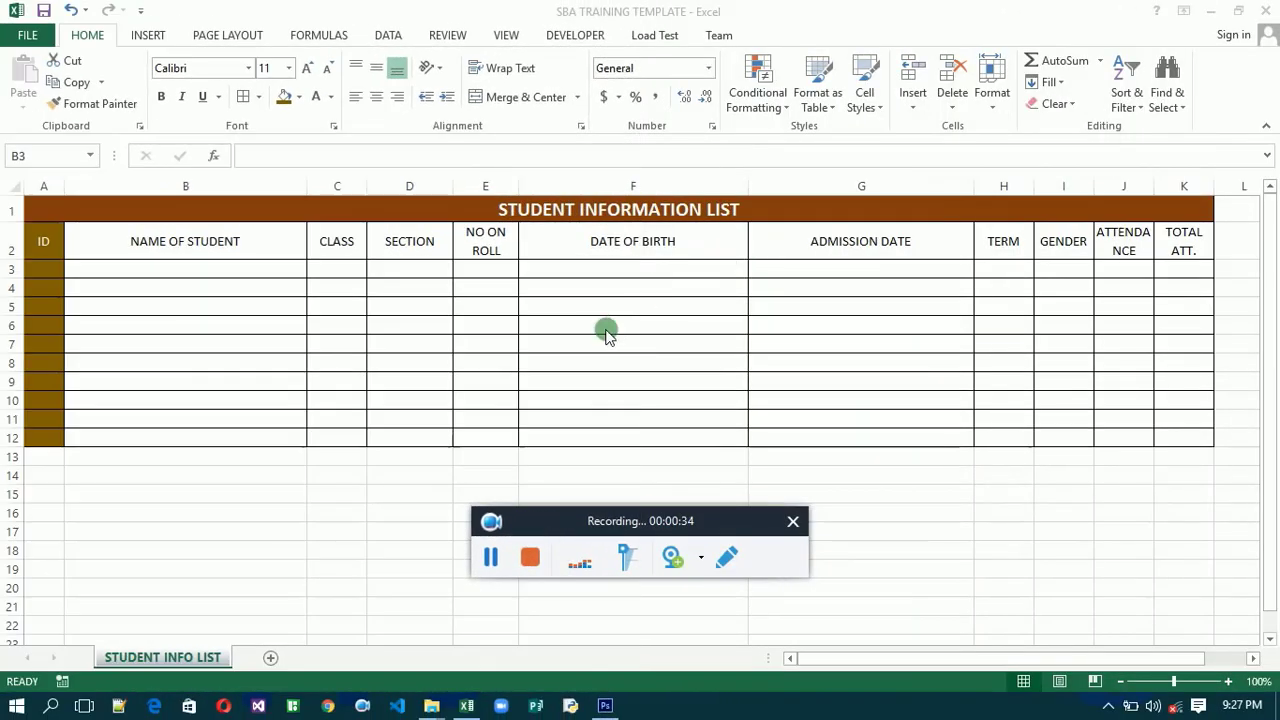
Step: Make the header cells A2 to K2 bold and increase their font size to 12
{"action": "left_click", "coordinate": [47, 245]}
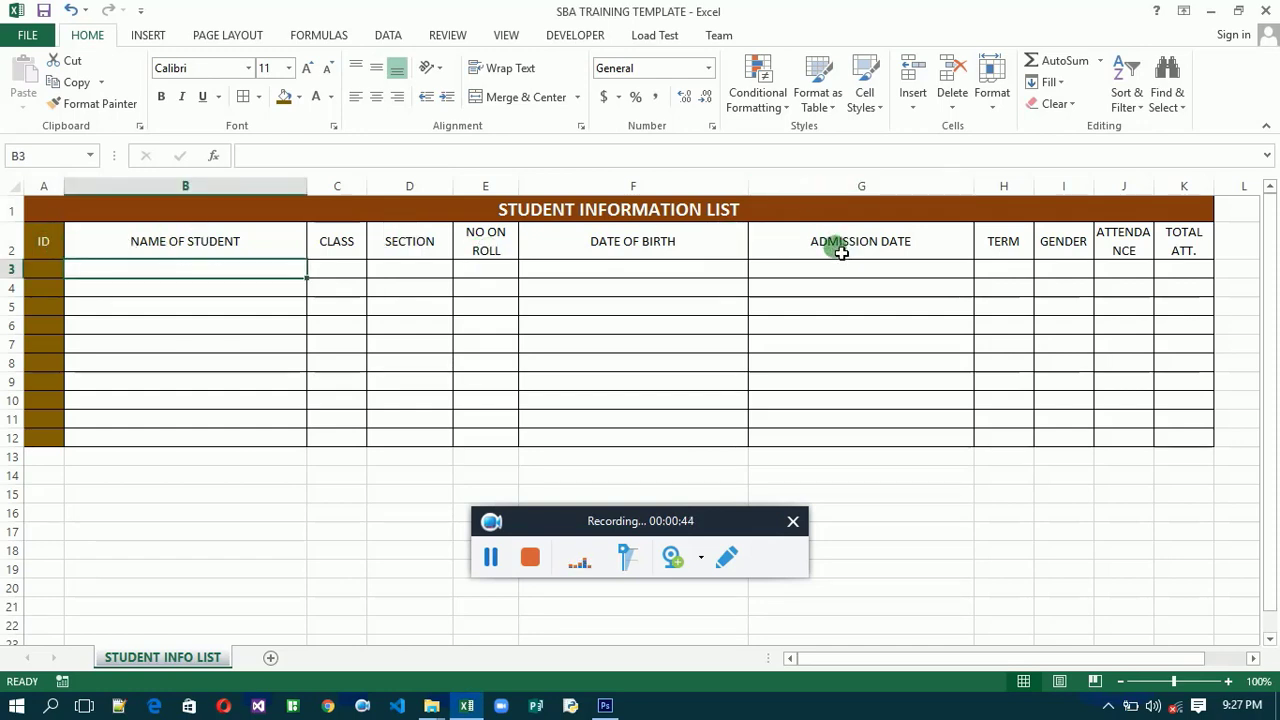
{"action": "left_click", "coordinate": [45, 245]}
{"action": "left_click_drag", "start_coordinate": [45, 245], "coordinate": [1183, 259]}
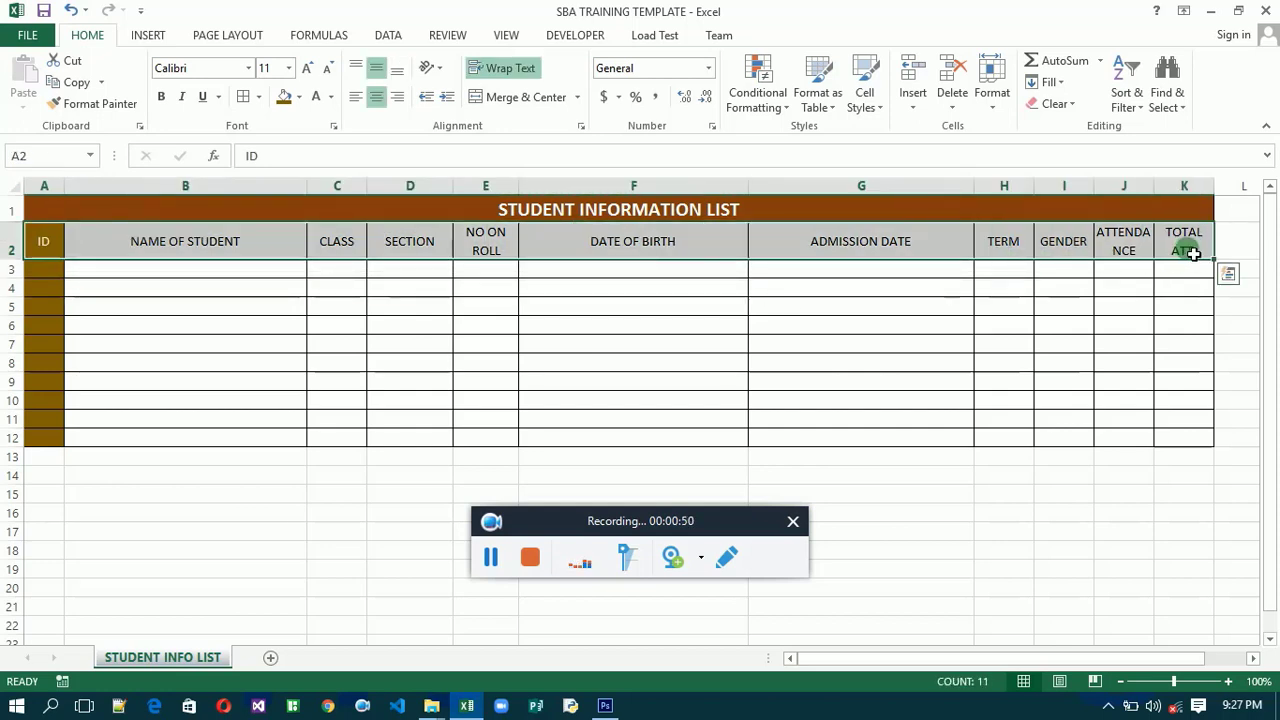
{"action": "left_click", "coordinate": [162, 99]}
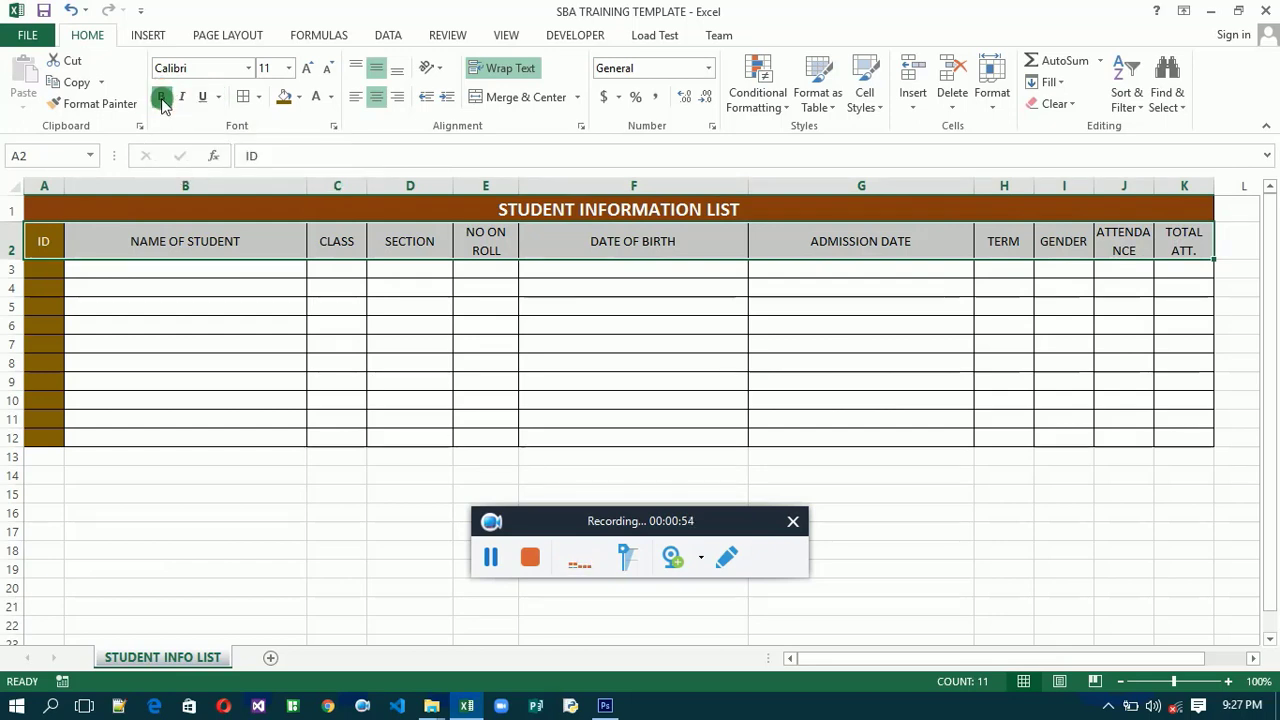
{"action": "left_click", "coordinate": [309, 70]}
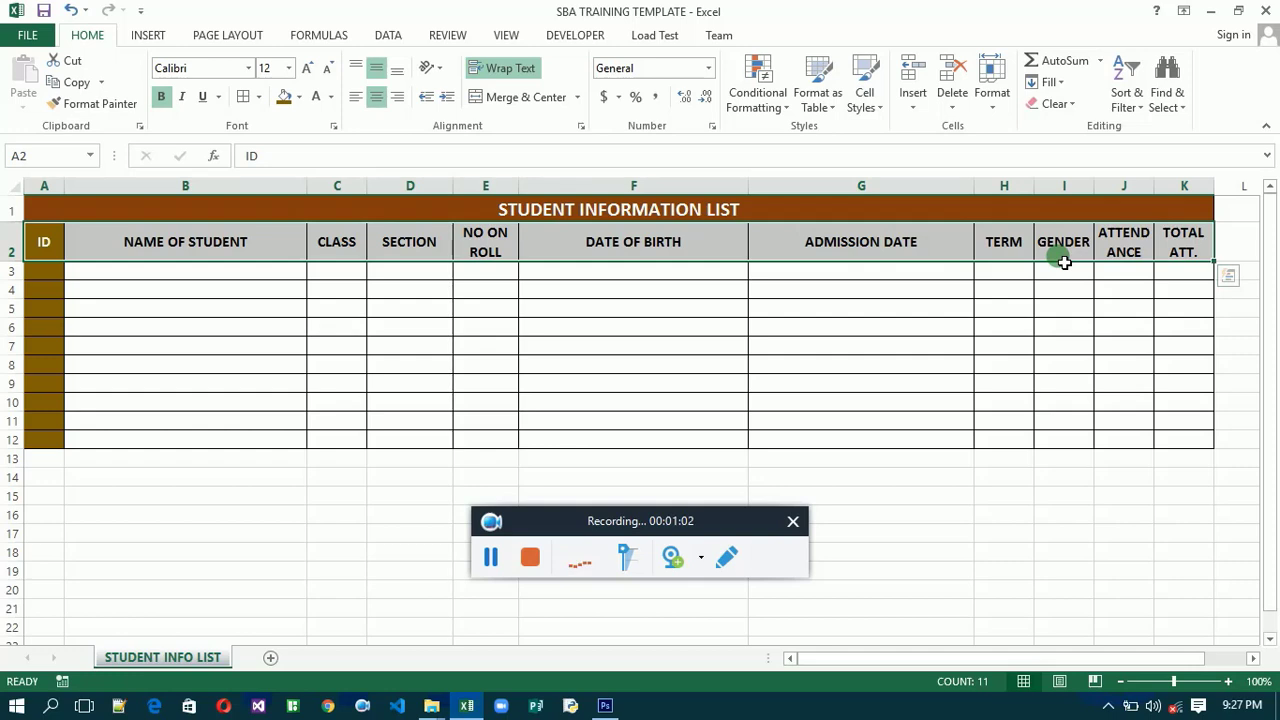
Step: Shorten the ATTENDANCE header in cell J2 to ATT
{"action": "left_click", "coordinate": [1125, 250]}
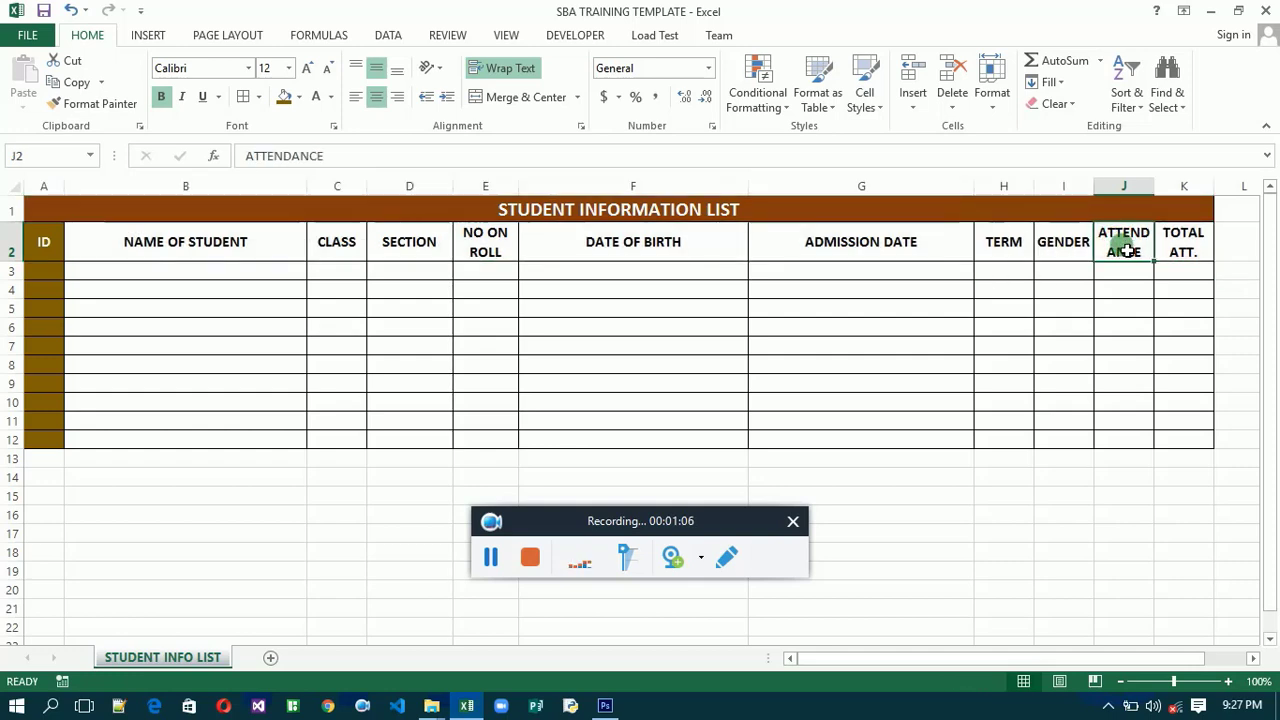
{"action": "type", "text": "ATT"}
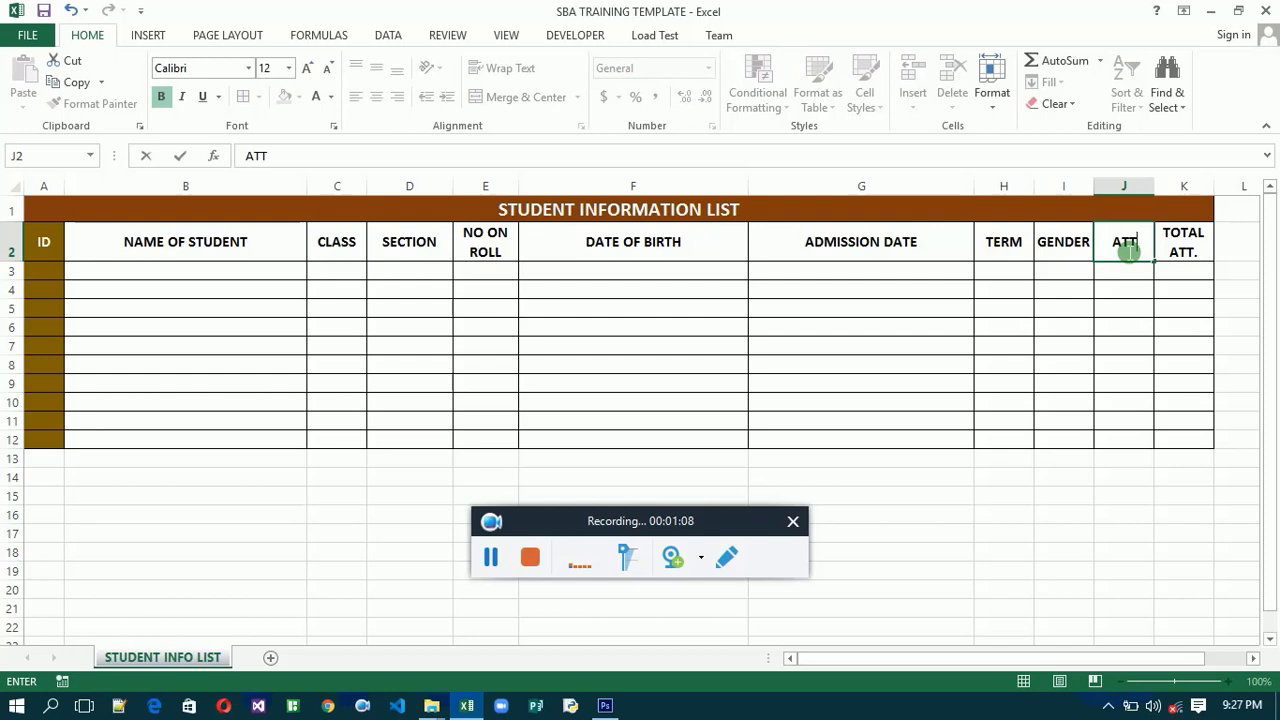
{"action": "type", "text": "."}
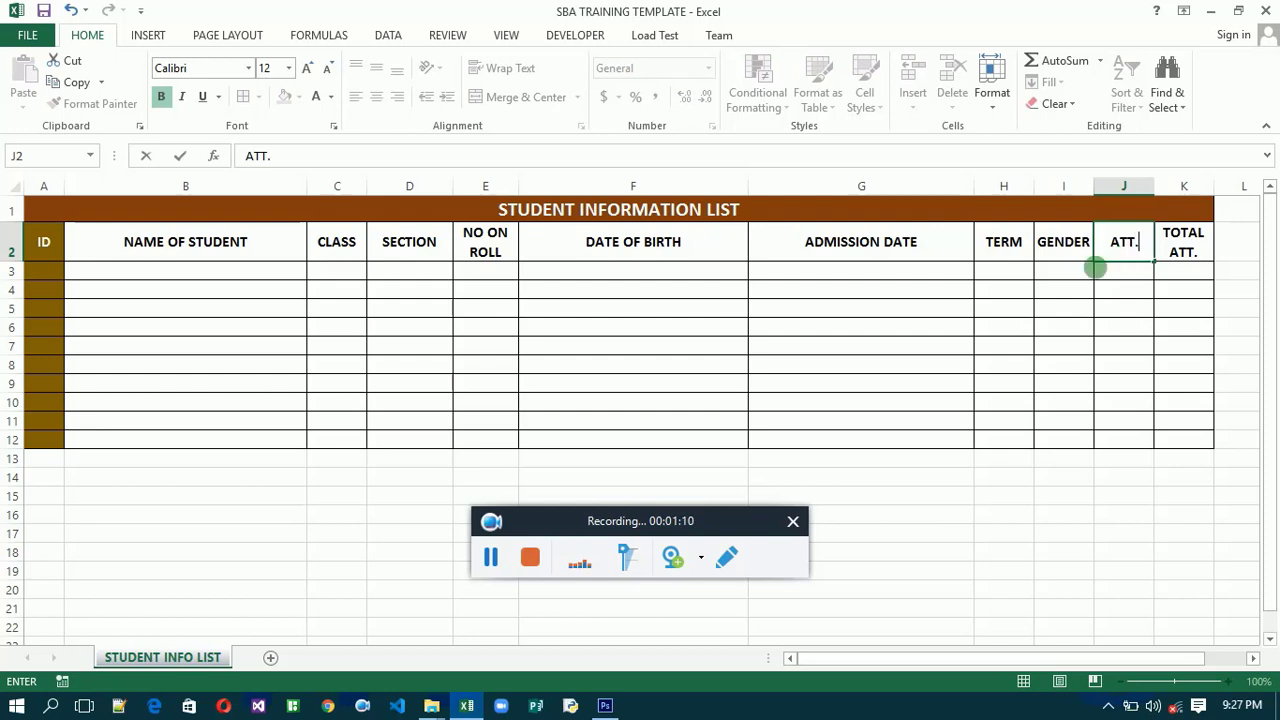
{"action": "left_click", "coordinate": [1046, 278]}
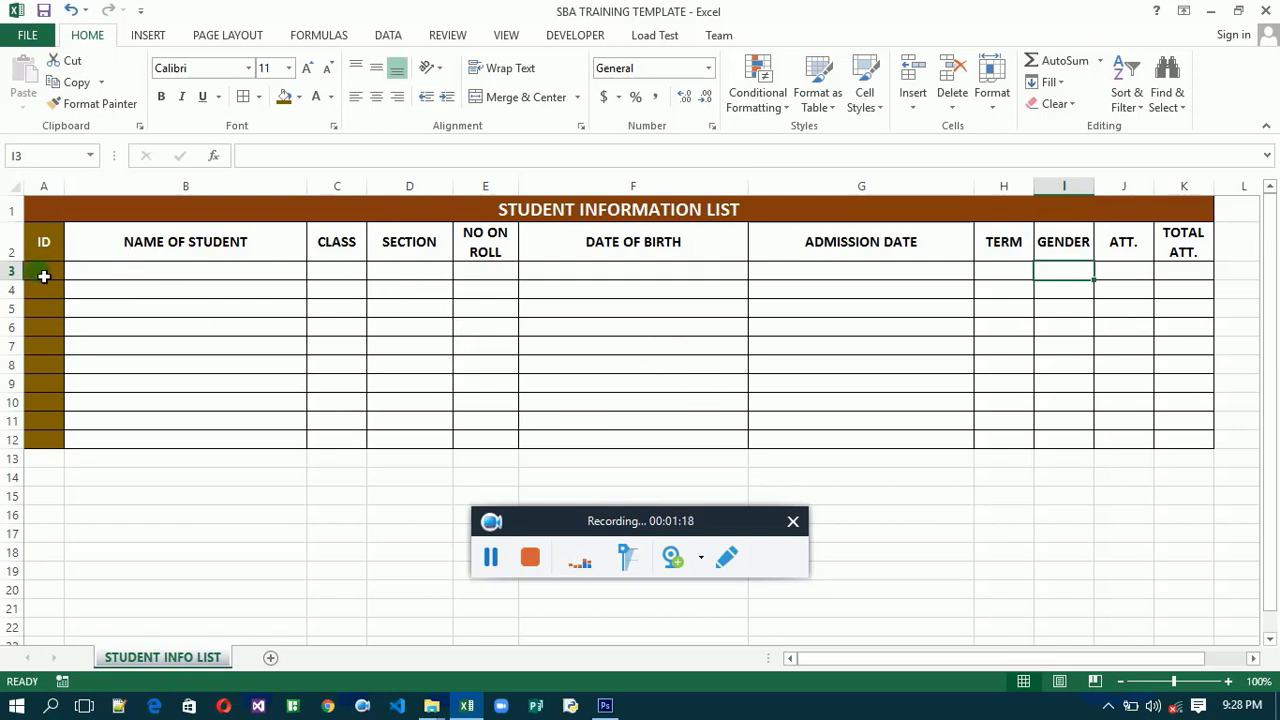
Step: Apply bold formatting to the empty student data cells A3 to K12
{"action": "left_click_drag", "start_coordinate": [44, 276], "coordinate": [1196, 450]}
{"action": "left_click", "coordinate": [160, 97]}
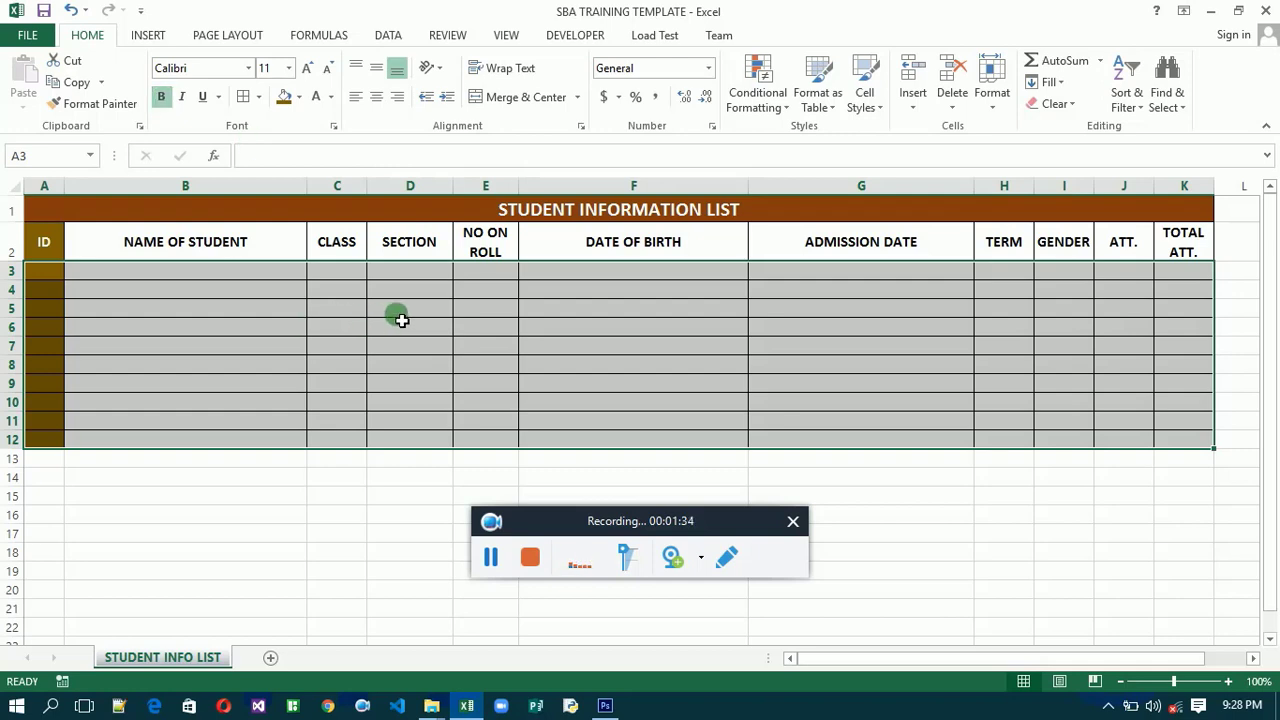
{"action": "left_click", "coordinate": [563, 281]}
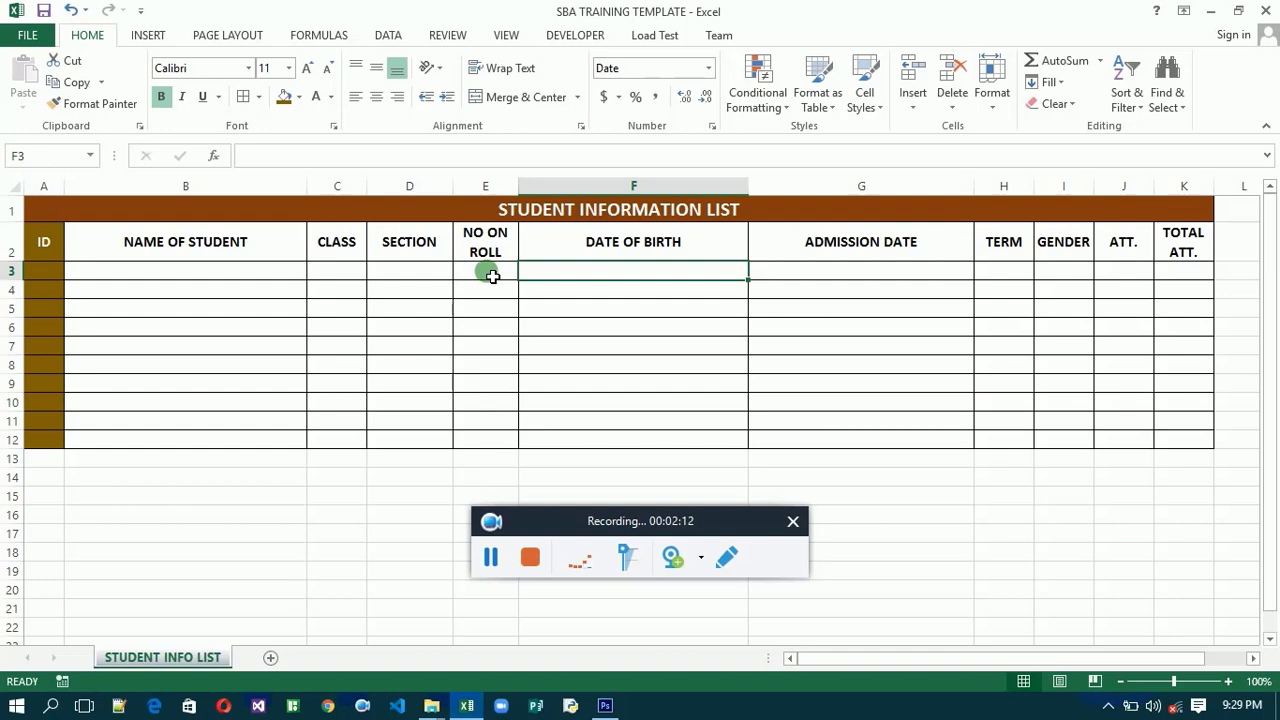
Step: Merge cells E3 to E12 under NO ON ROLL and center the merged cell vertically and horizontally
{"action": "left_click_drag", "start_coordinate": [492, 276], "coordinate": [497, 443]}
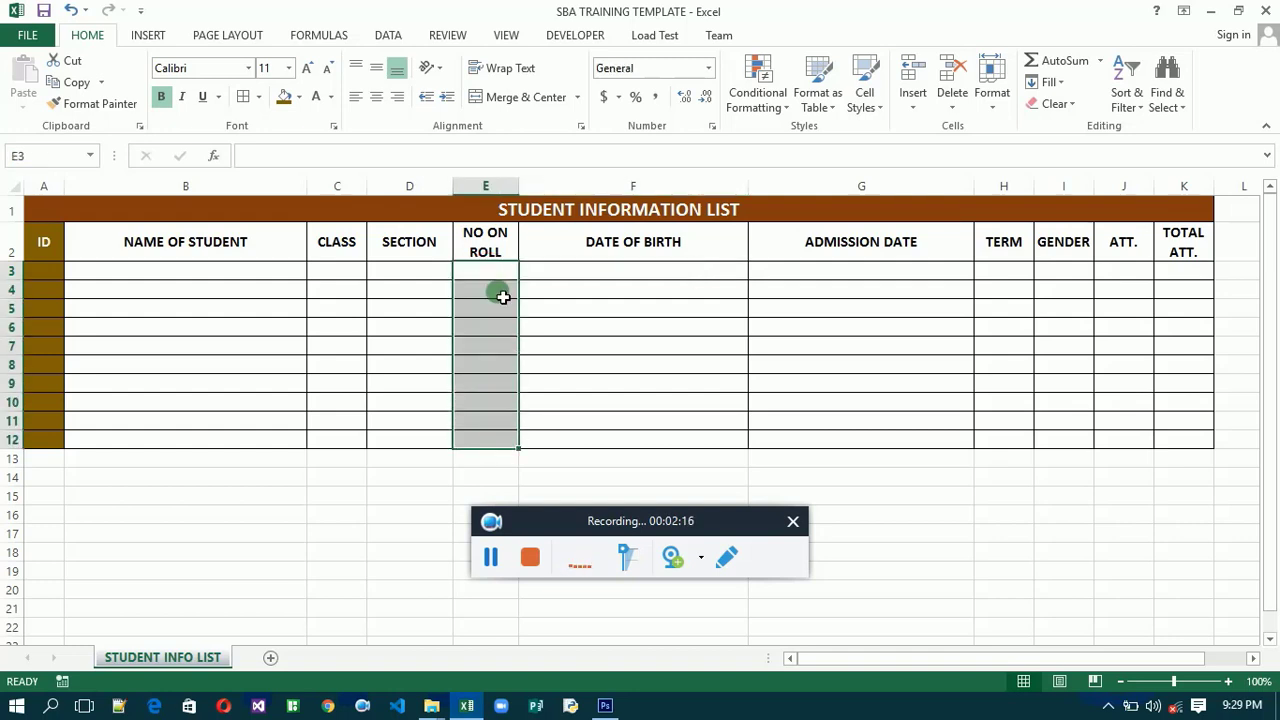
{"action": "left_click", "coordinate": [495, 275]}
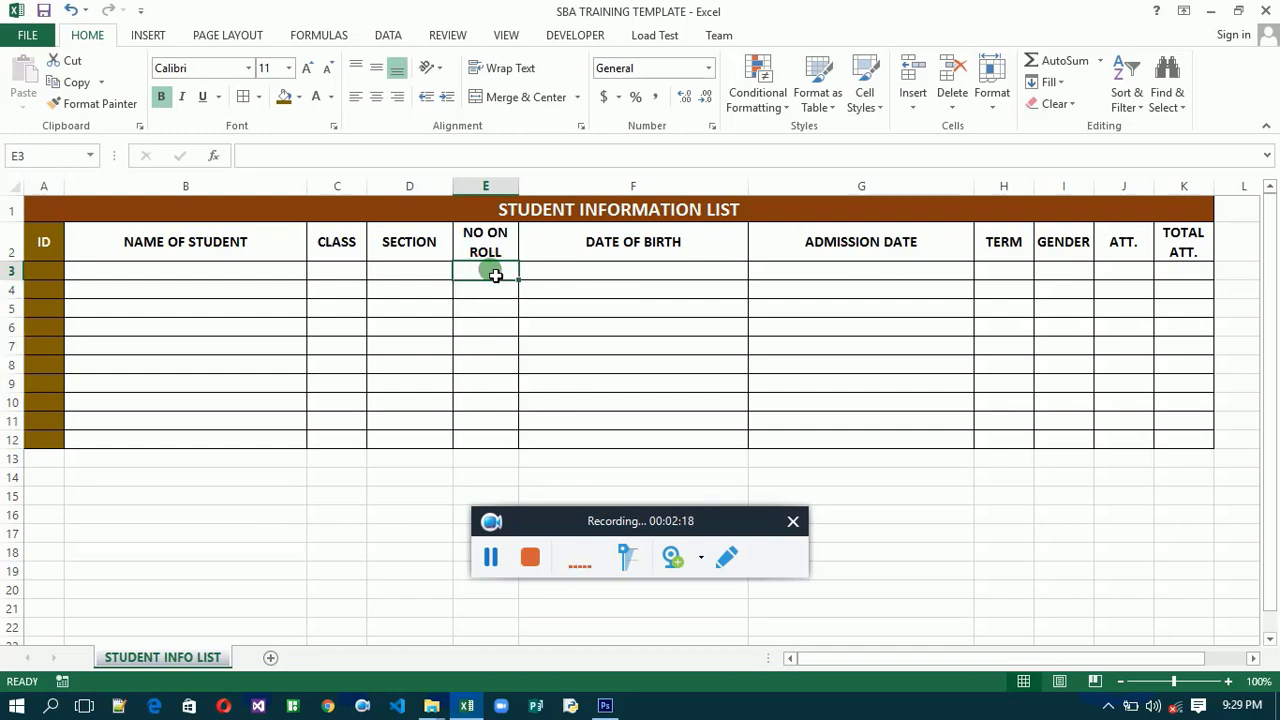
{"action": "left_click_drag", "start_coordinate": [495, 275], "coordinate": [504, 448]}
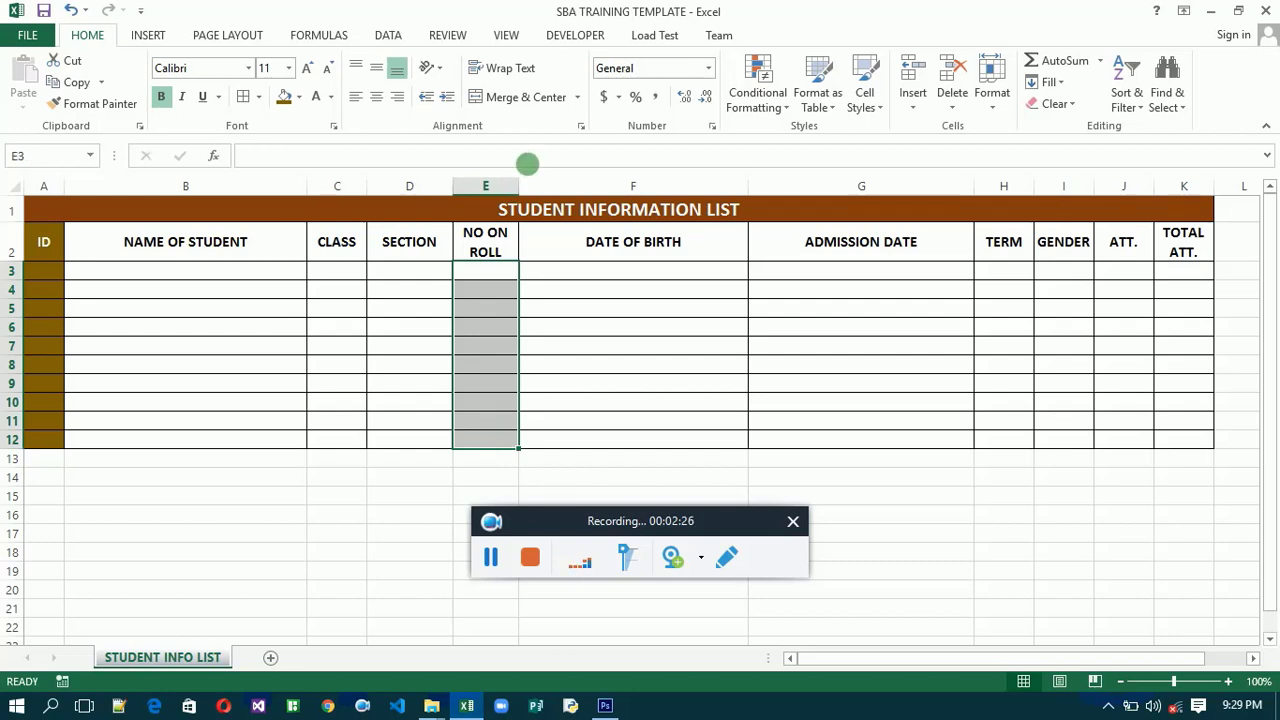
{"action": "left_click", "coordinate": [578, 97]}
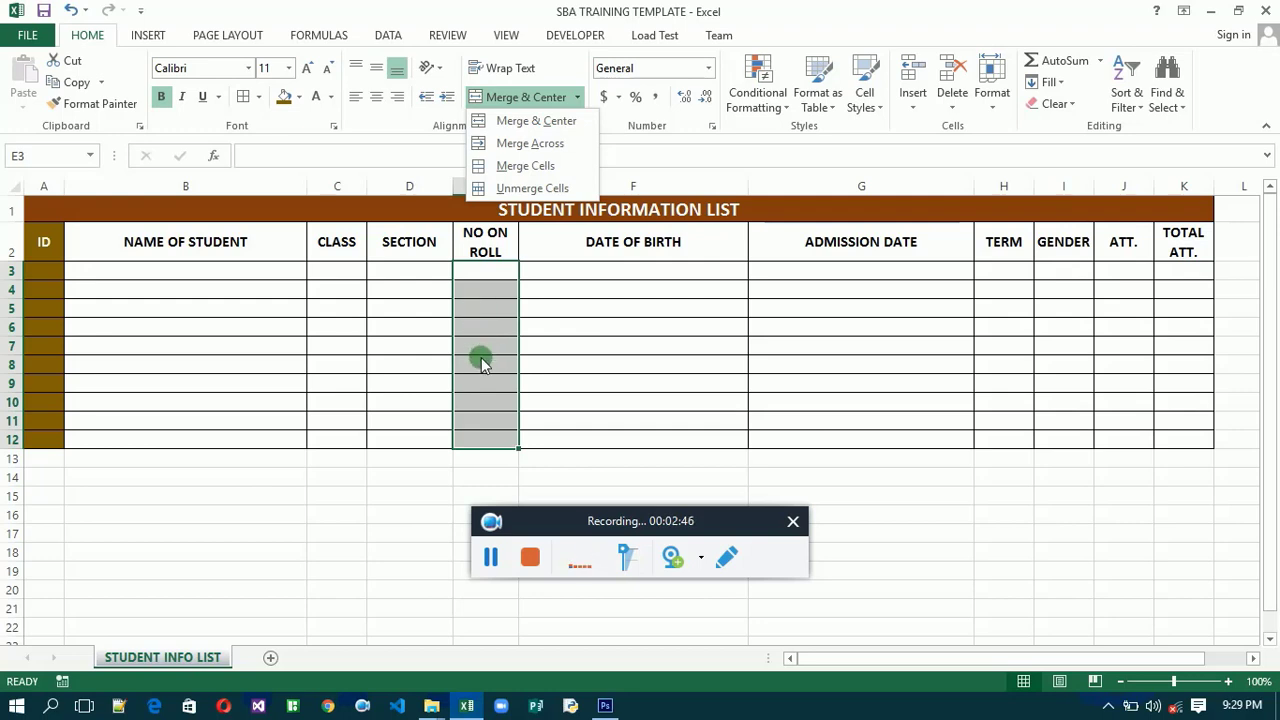
{"action": "left_click", "coordinate": [523, 166]}
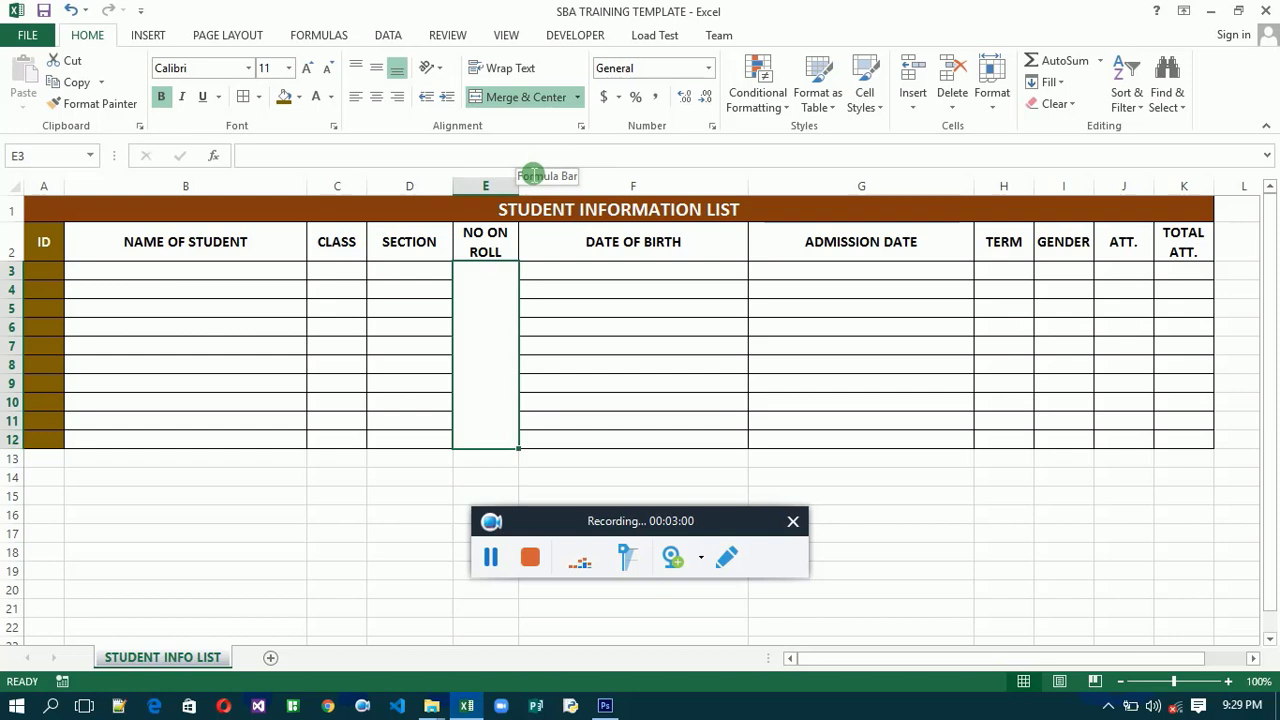
{"action": "left_click", "coordinate": [377, 70]}
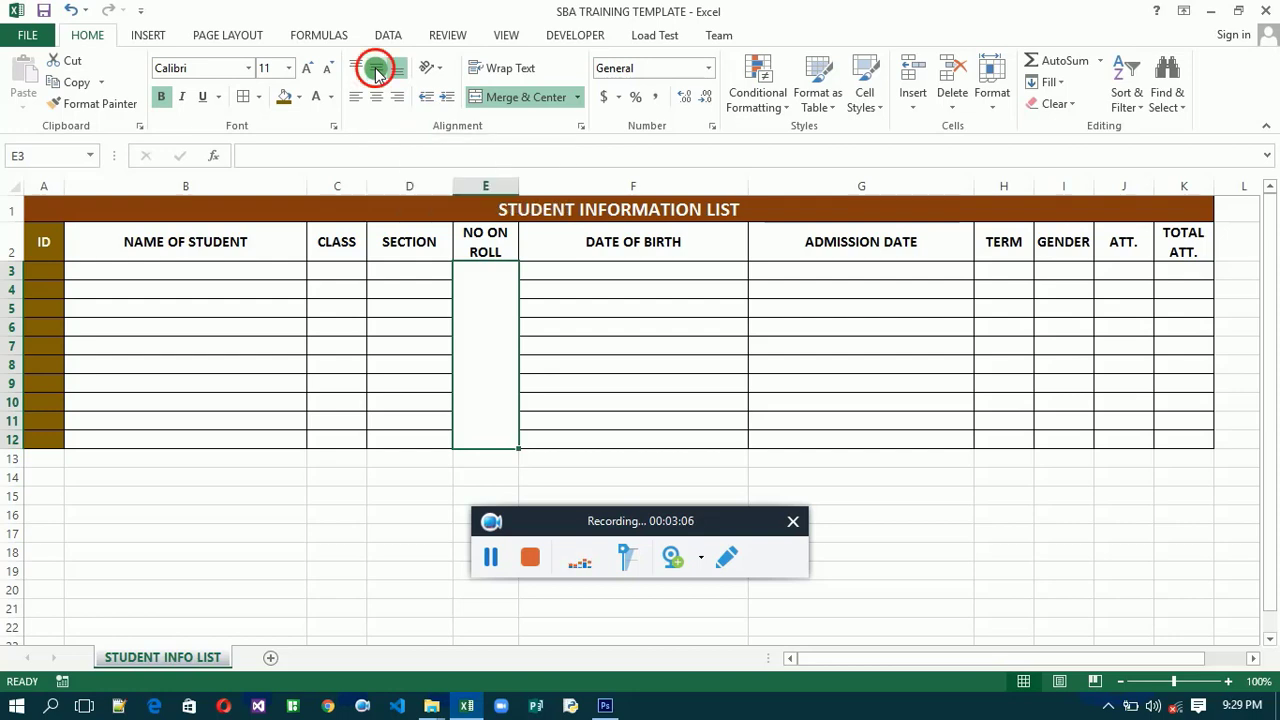
{"action": "left_click", "coordinate": [376, 96]}
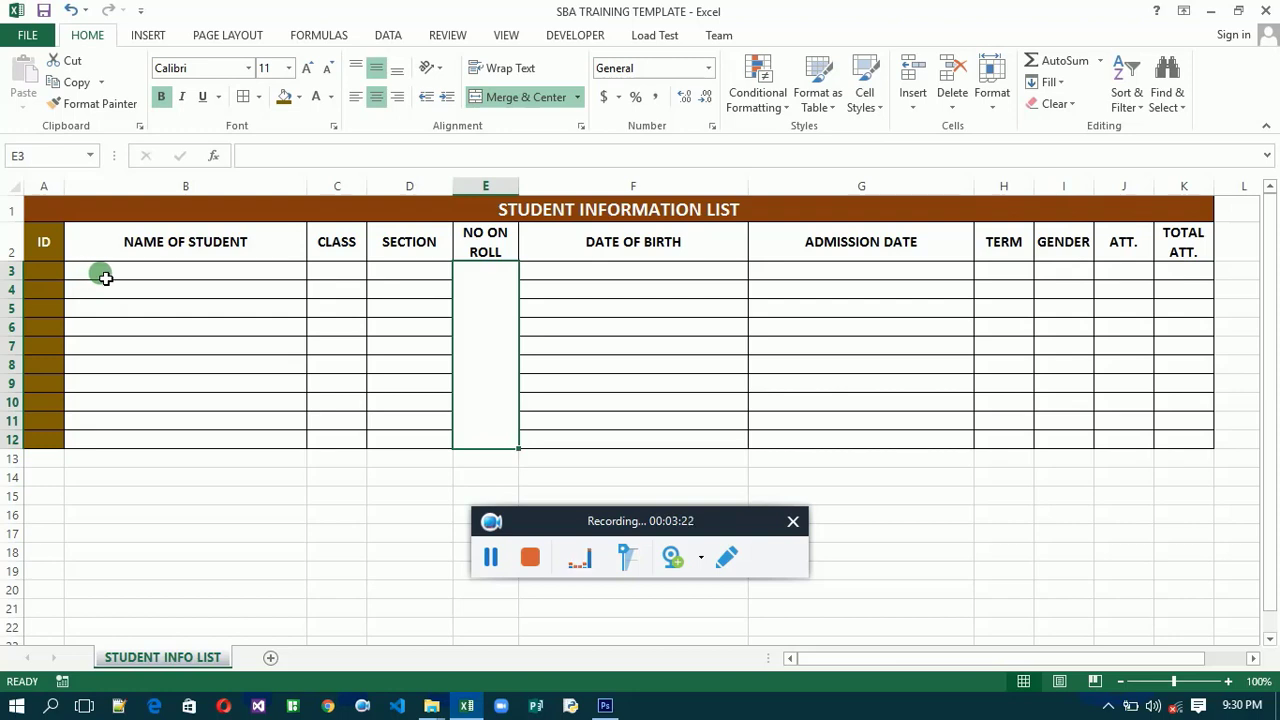
Step: Enter ID 1 in A3 and the first student's full name in B3
{"action": "left_click", "coordinate": [116, 277]}
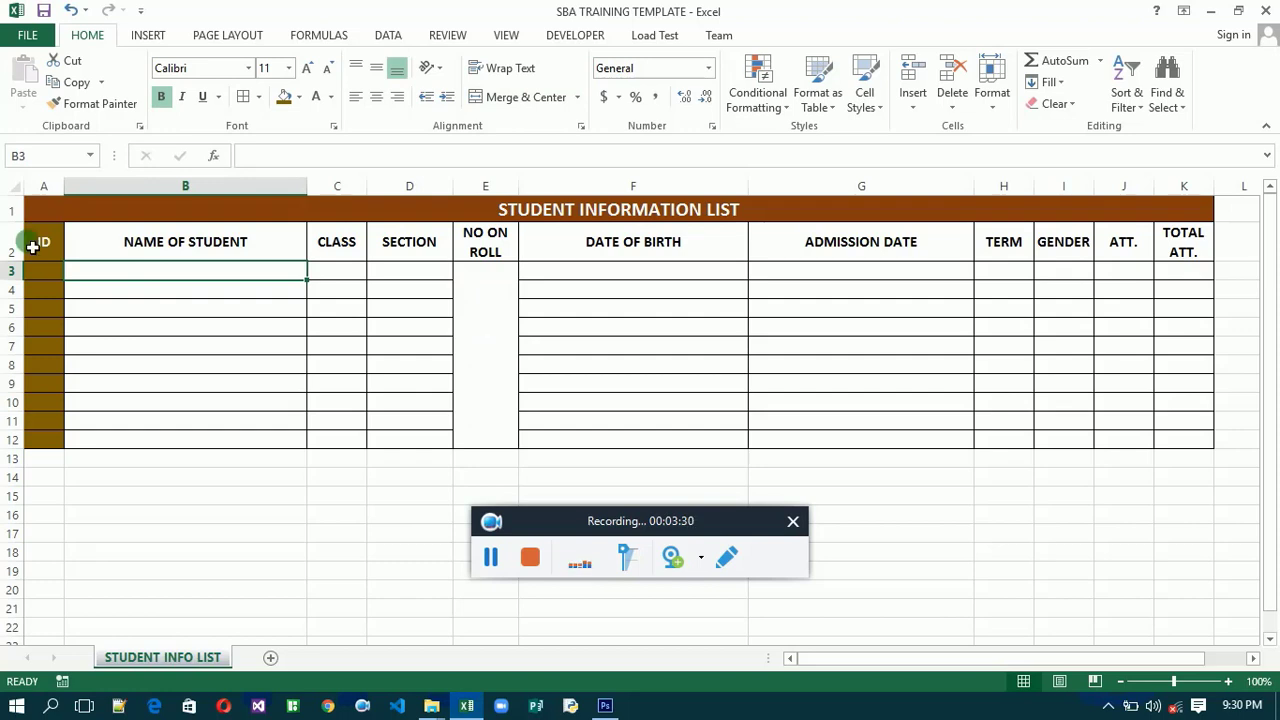
{"action": "left_click", "coordinate": [58, 276]}
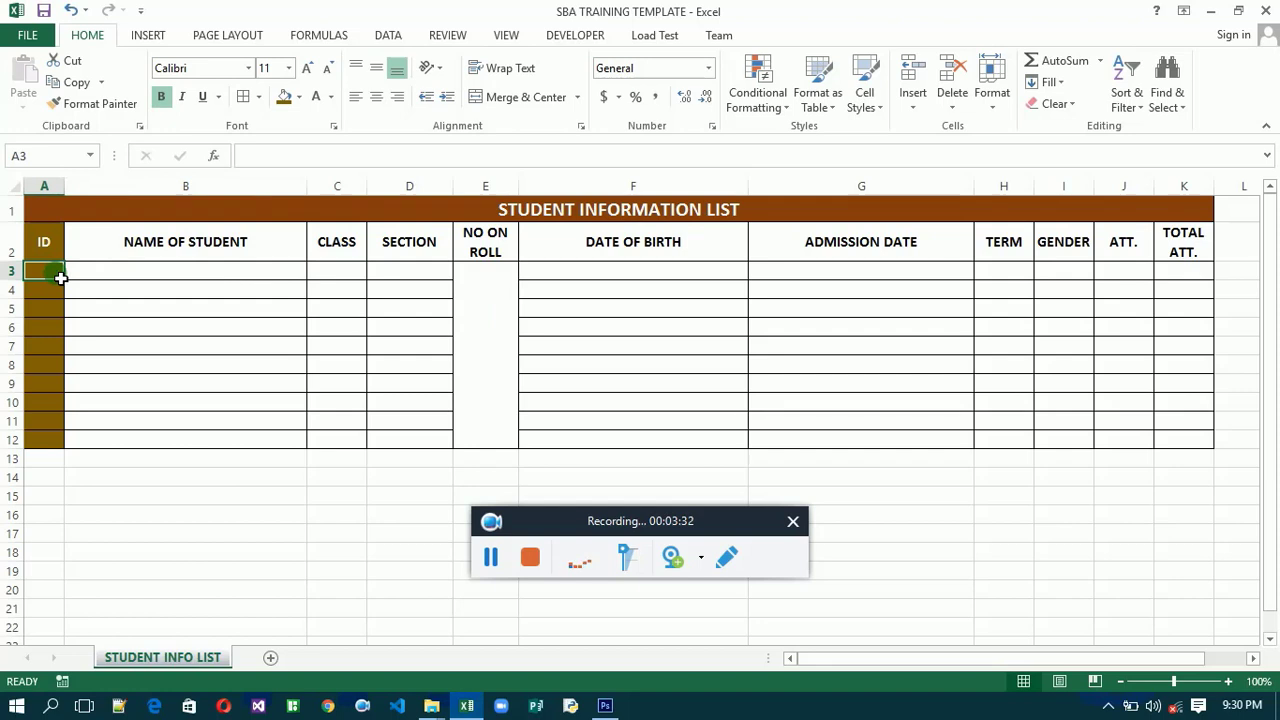
{"action": "type", "text": "1"}
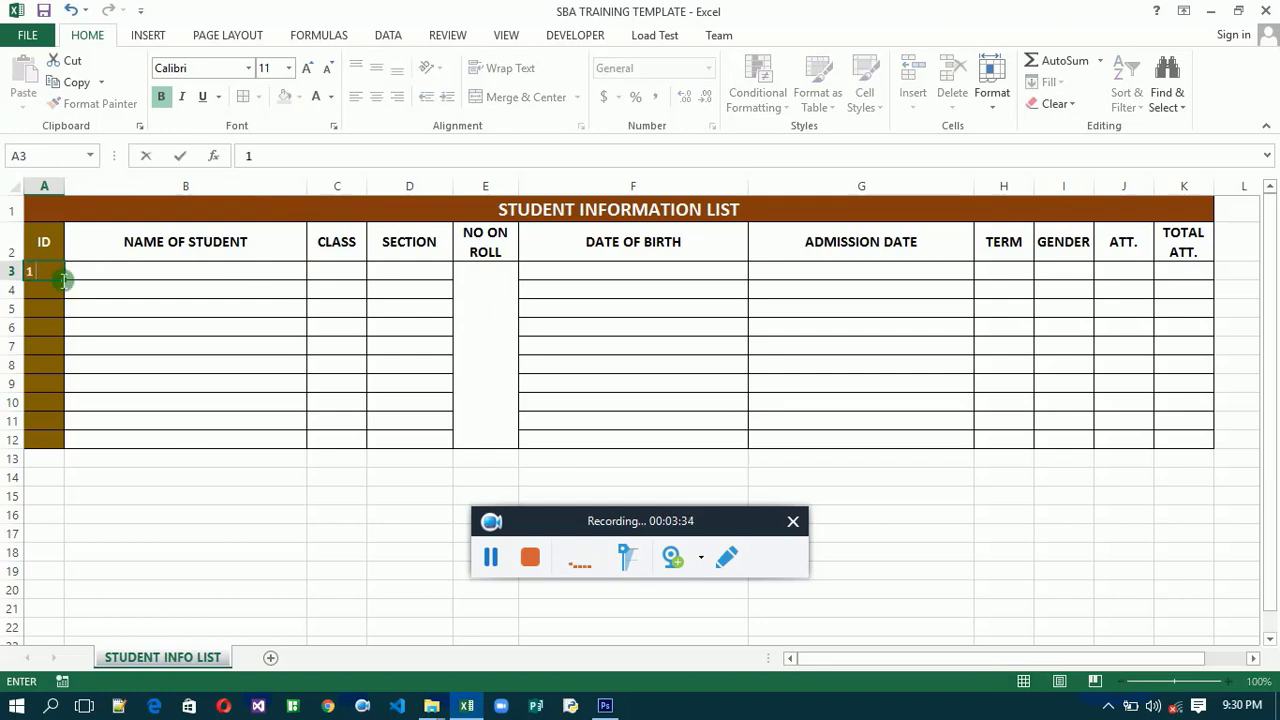
{"action": "key", "text": "Tab"}
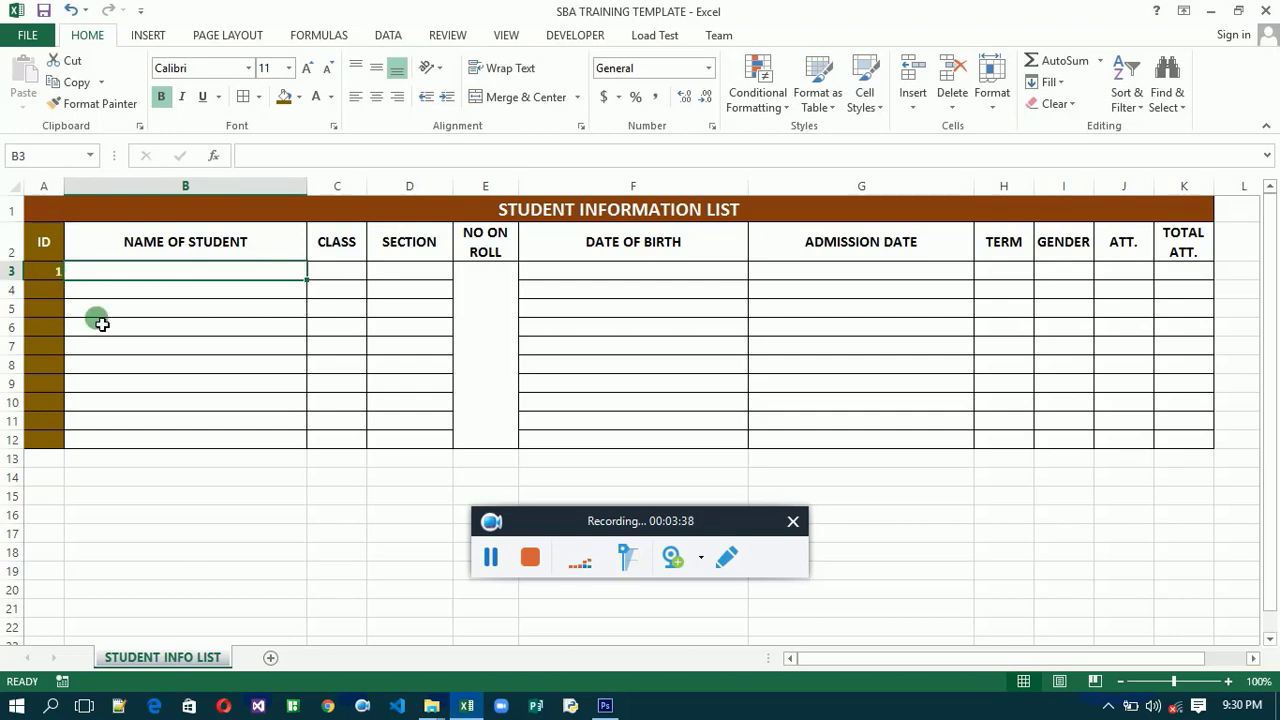
{"action": "type", "text": "JOHN "}
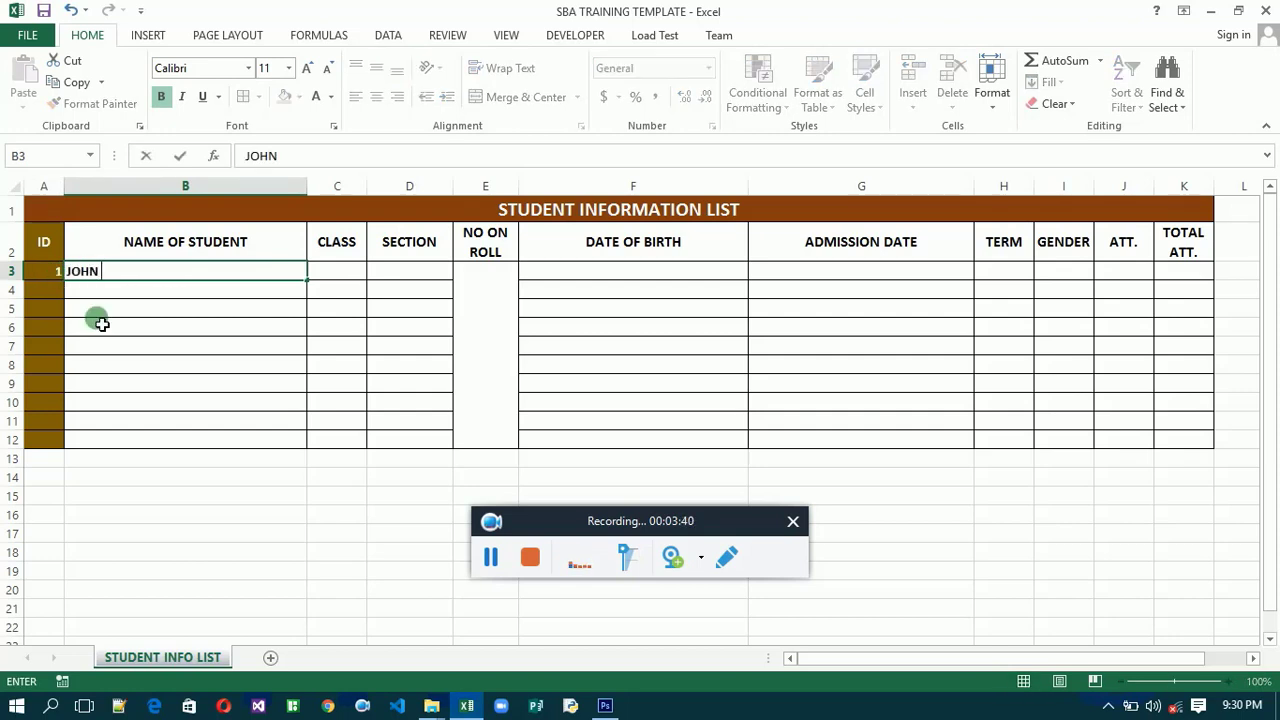
{"action": "type", "text": "APPIAH"}
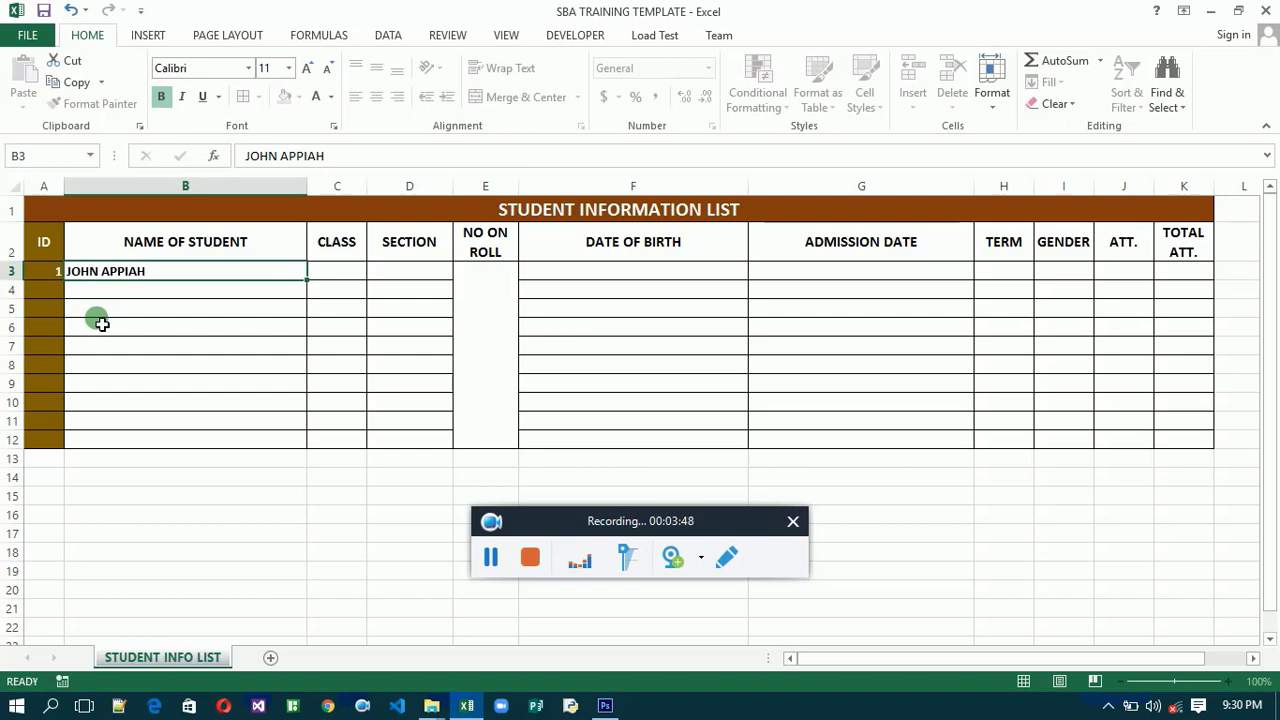
{"action": "key", "text": "Return"}
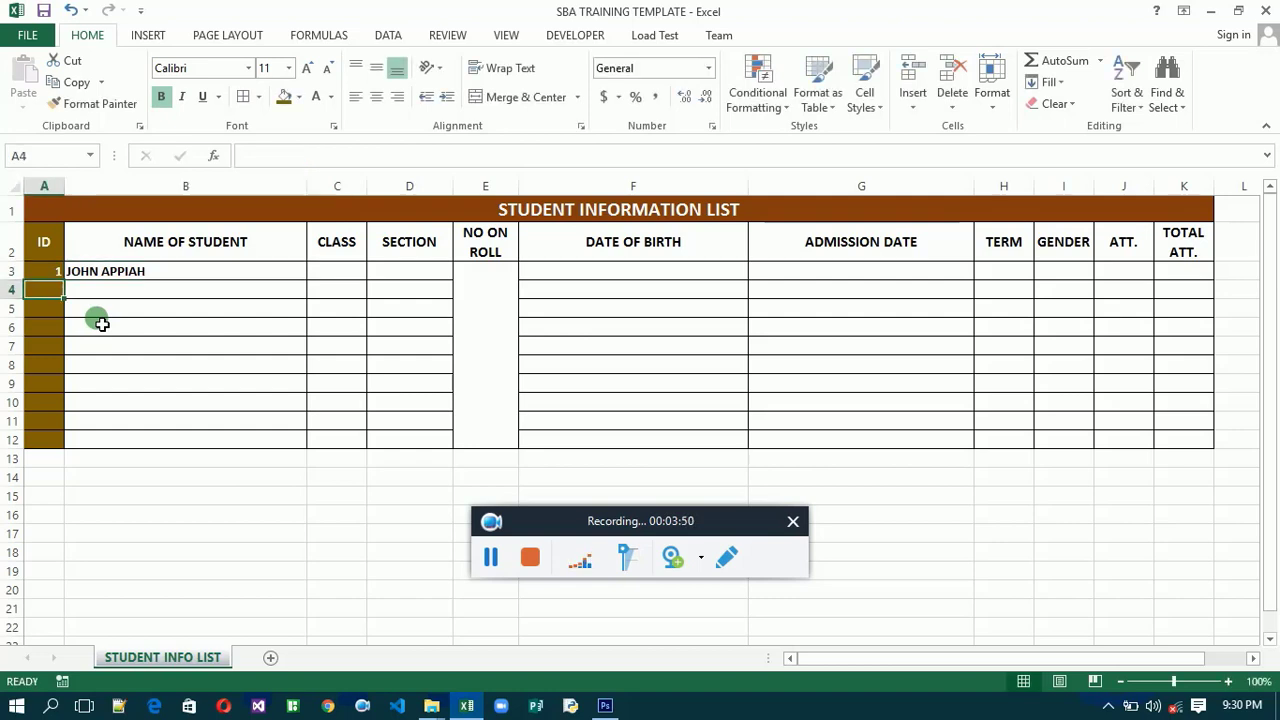
Step: Enter the formula =COUNTA(B3:B12) in the merged NO ON ROLL cell E3 to count the student names
{"action": "left_click", "coordinate": [496, 316]}
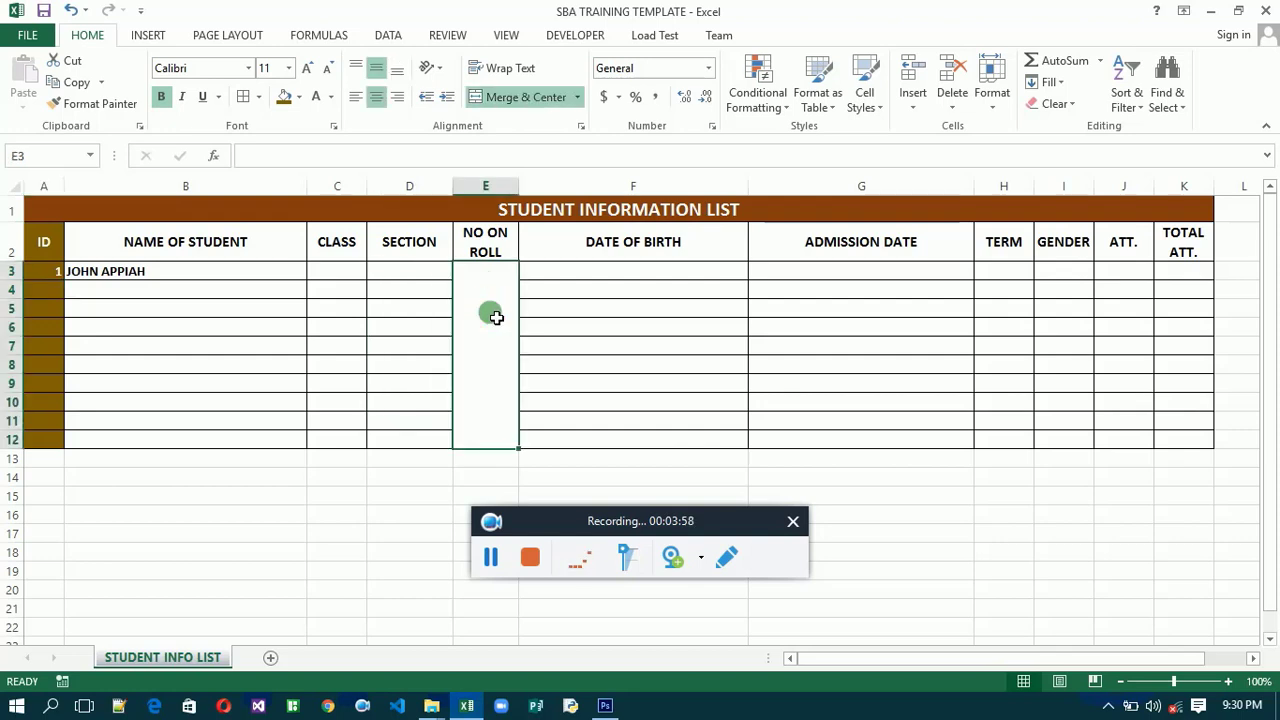
{"action": "type", "text": "=CO"}
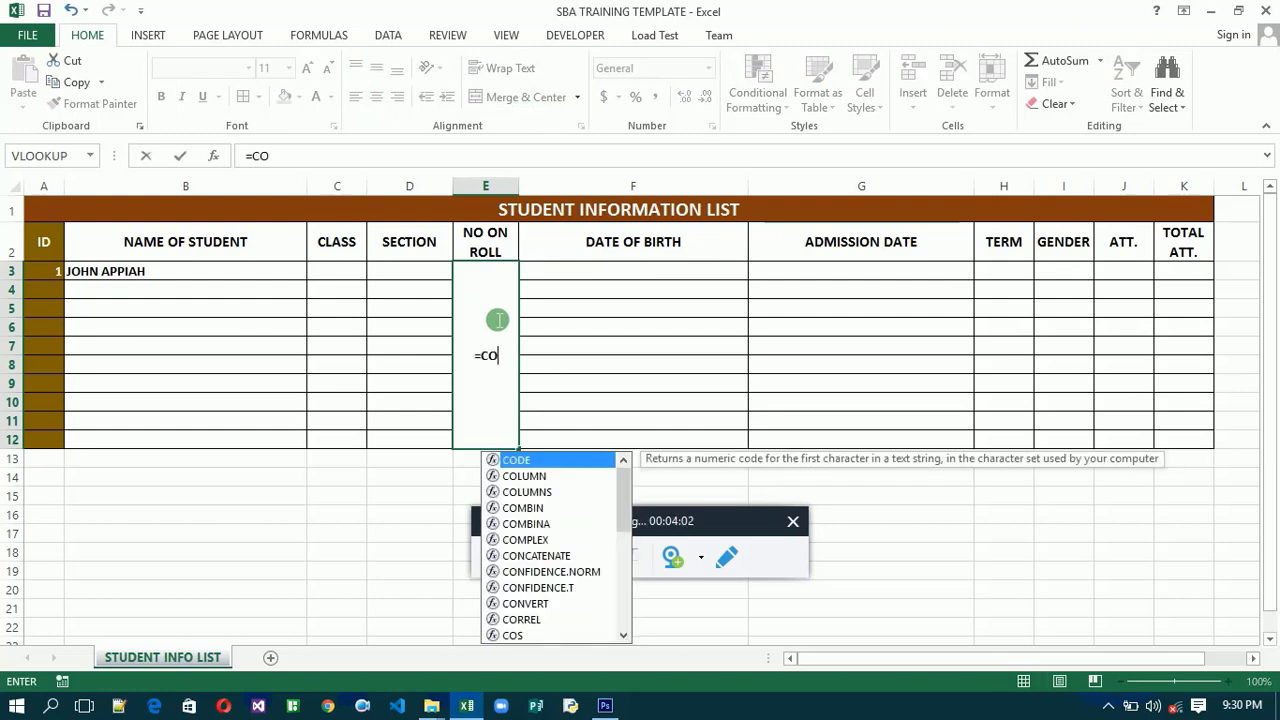
{"action": "type", "text": "UNT"}
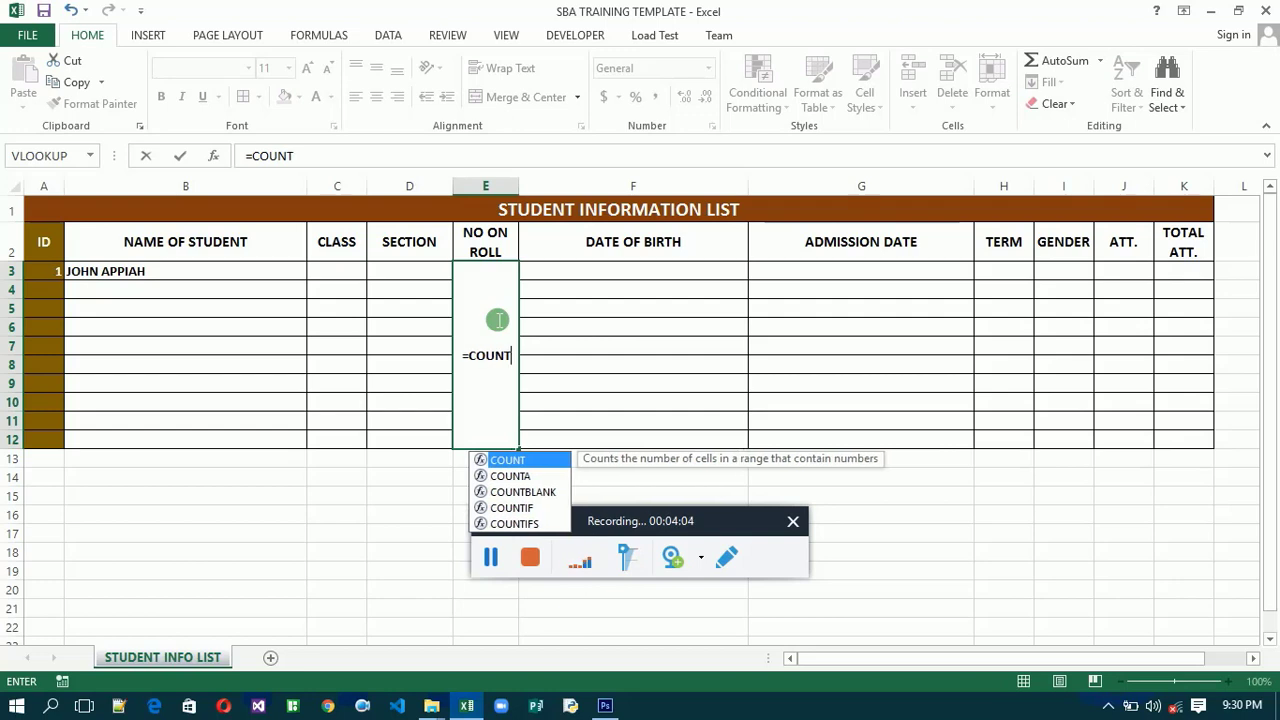
{"action": "type", "text": "A"}
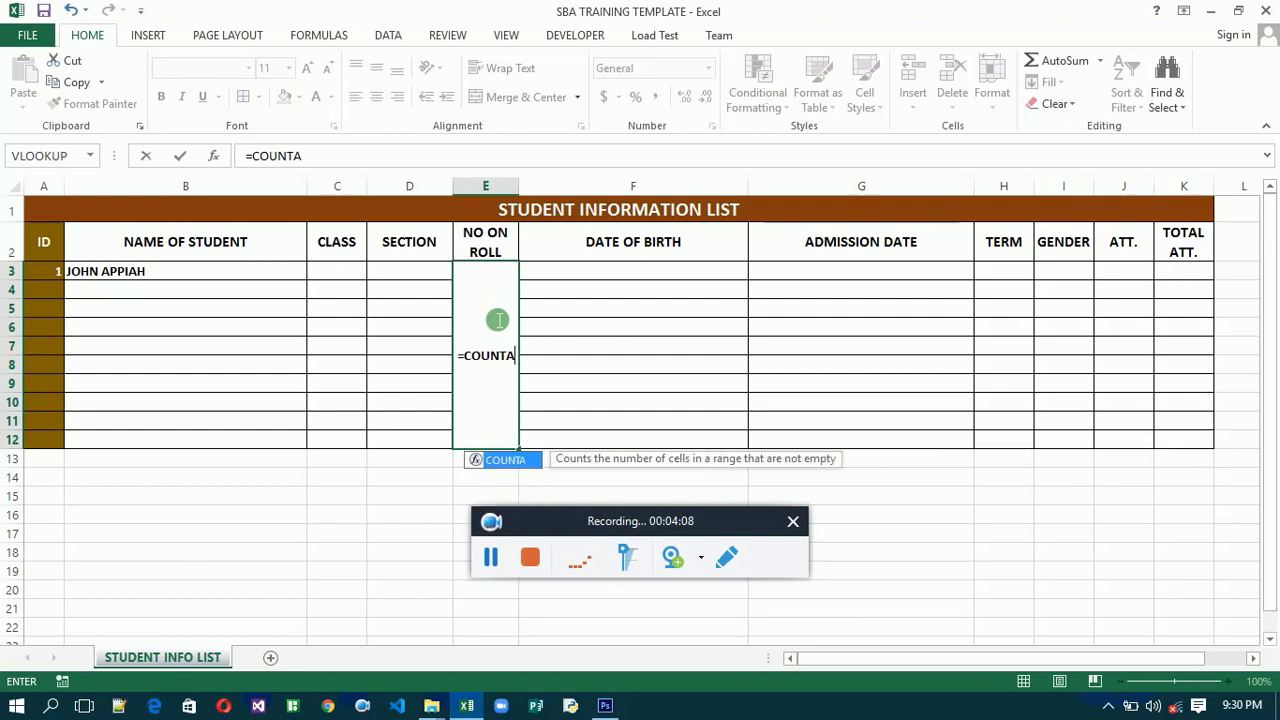
{"action": "type", "text": "("}
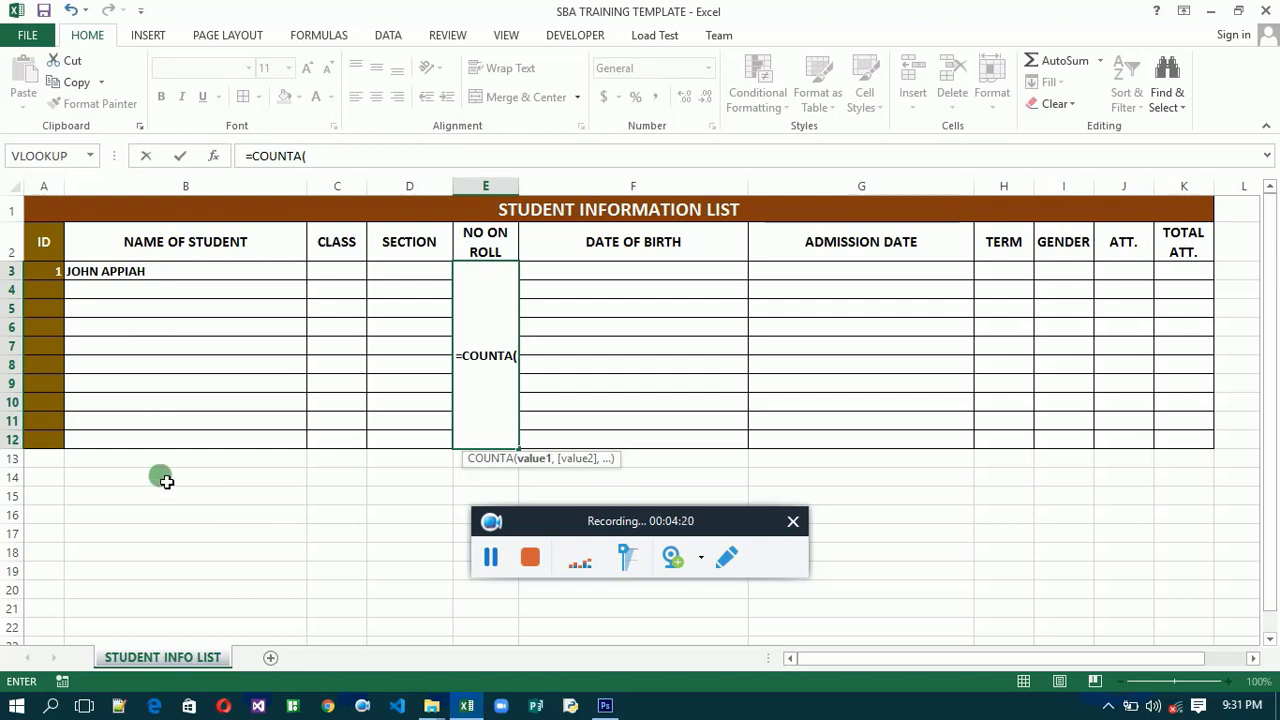
{"action": "left_click", "coordinate": [175, 277]}
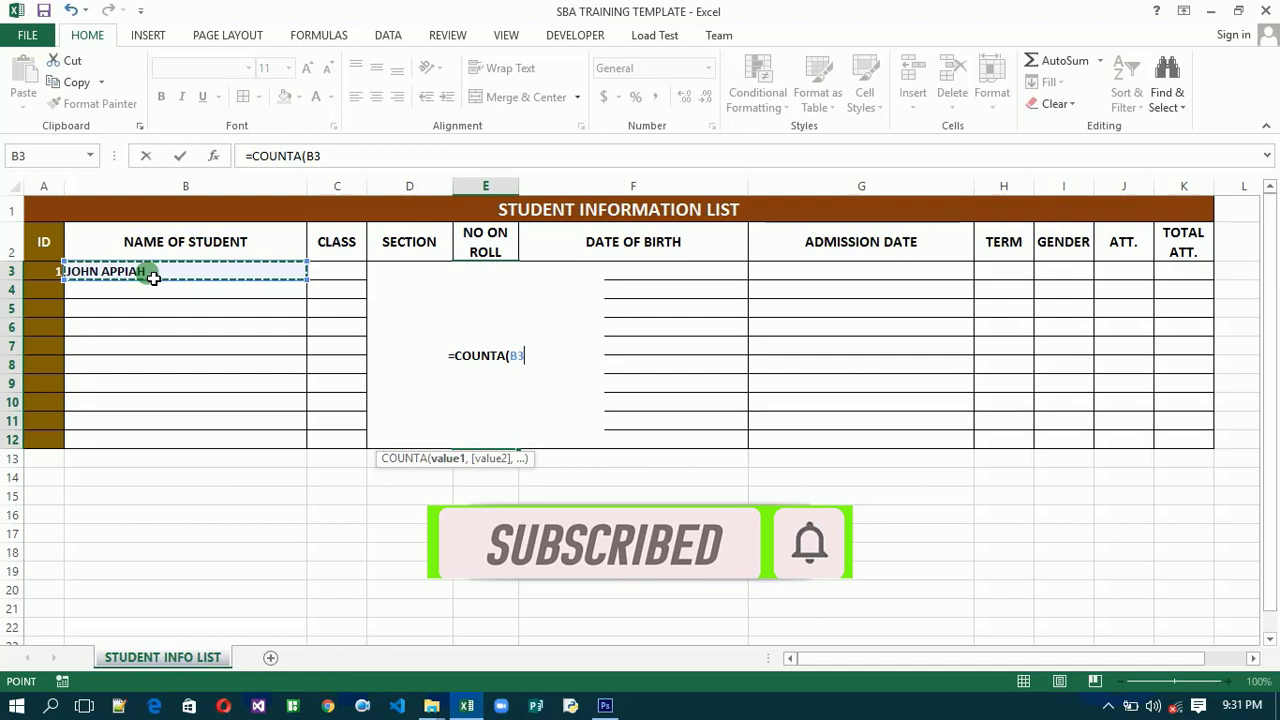
{"action": "left_click", "coordinate": [335, 163]}
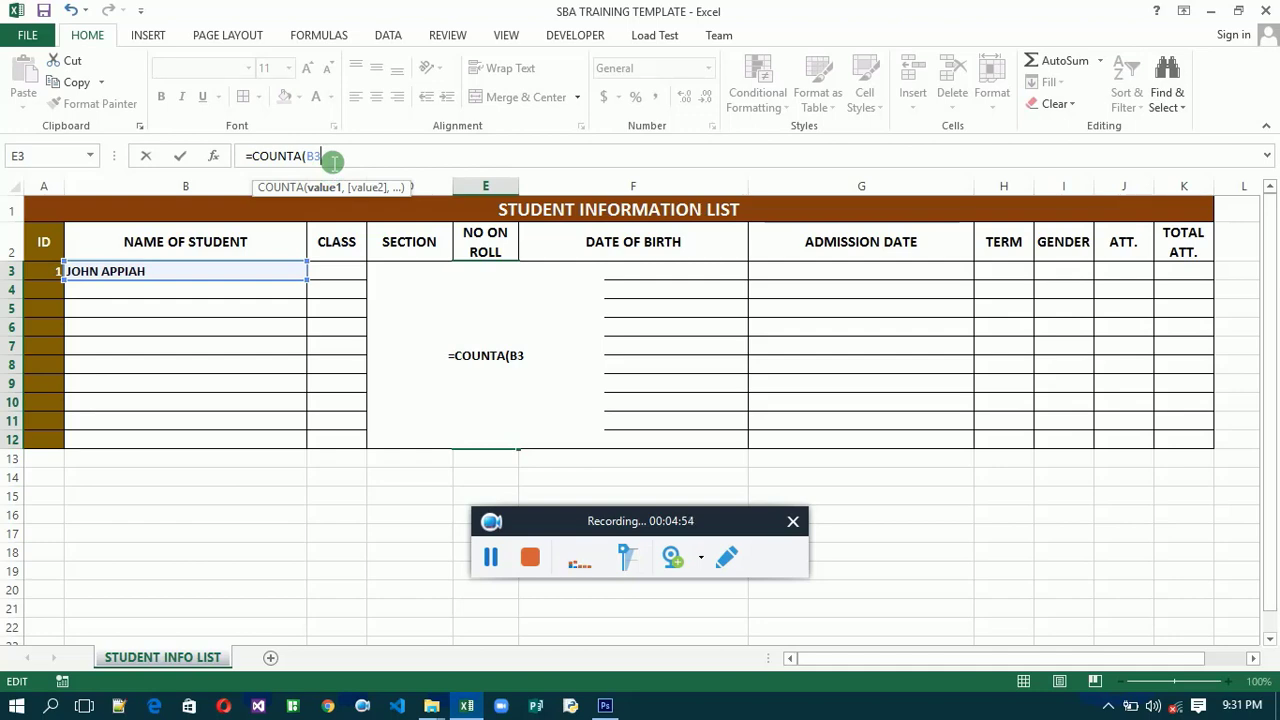
{"action": "type", "text": ":"}
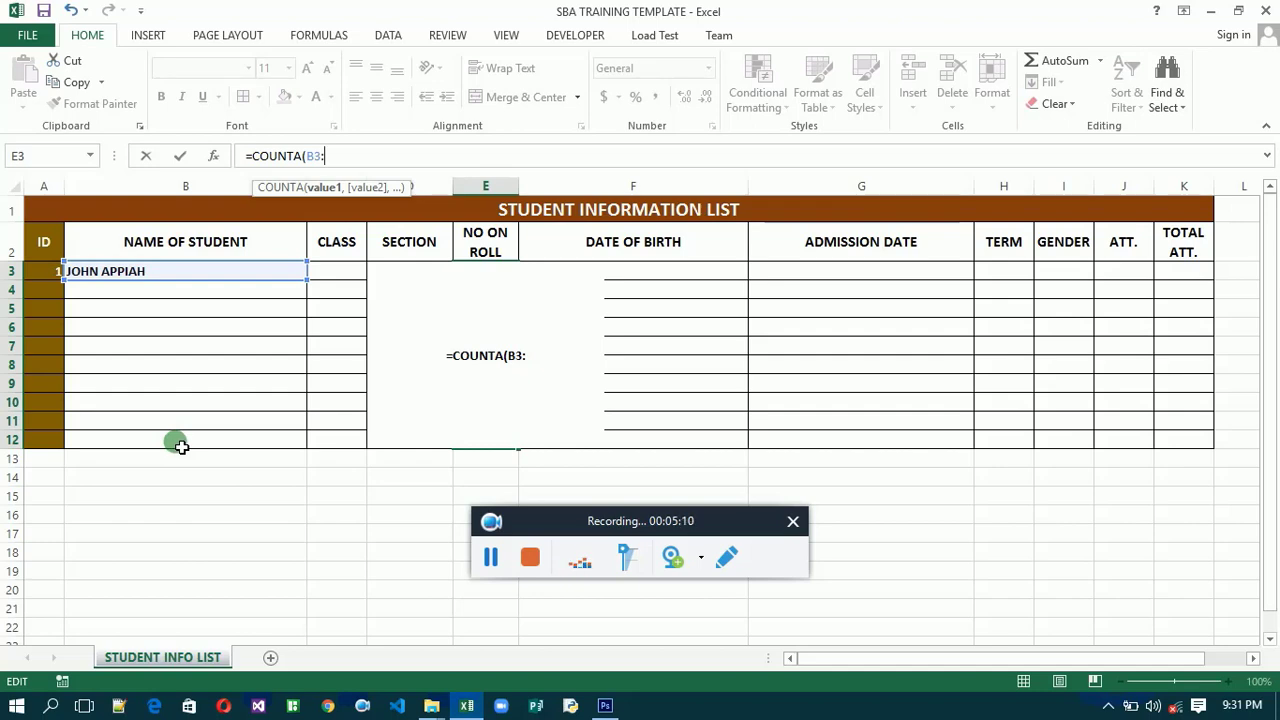
{"action": "type", "text": "B12"}
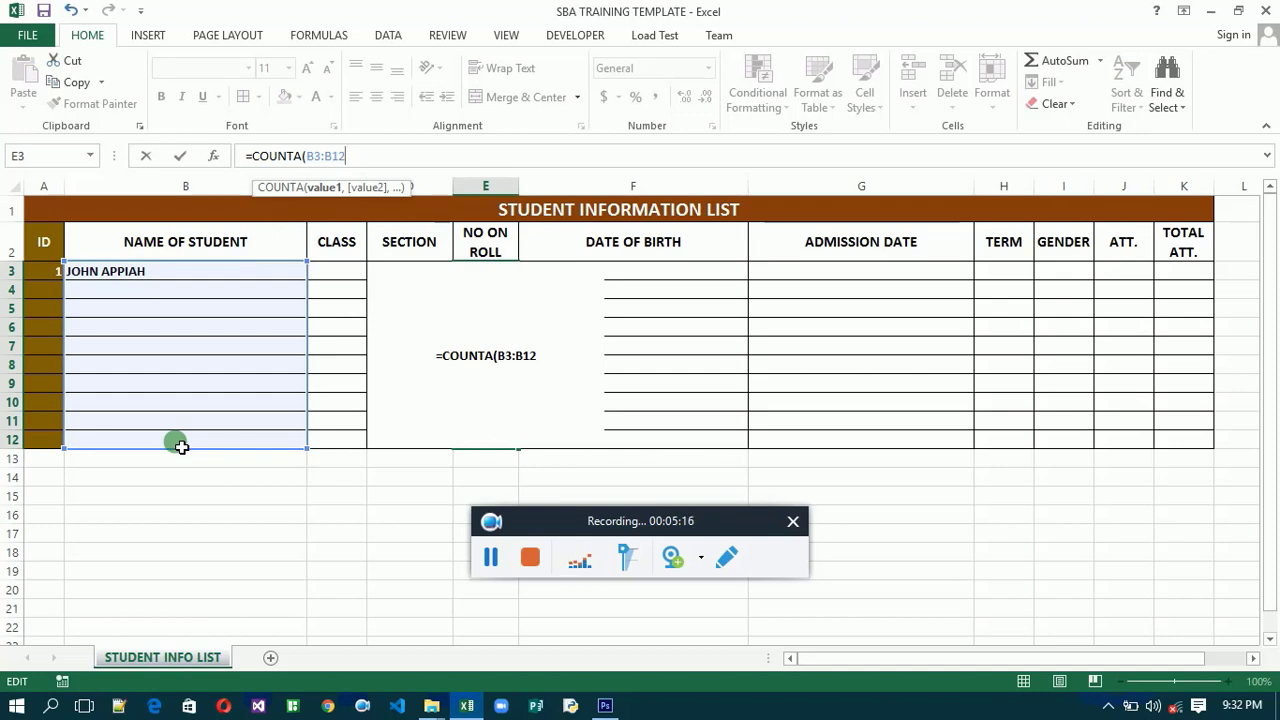
{"action": "type", "text": ")"}
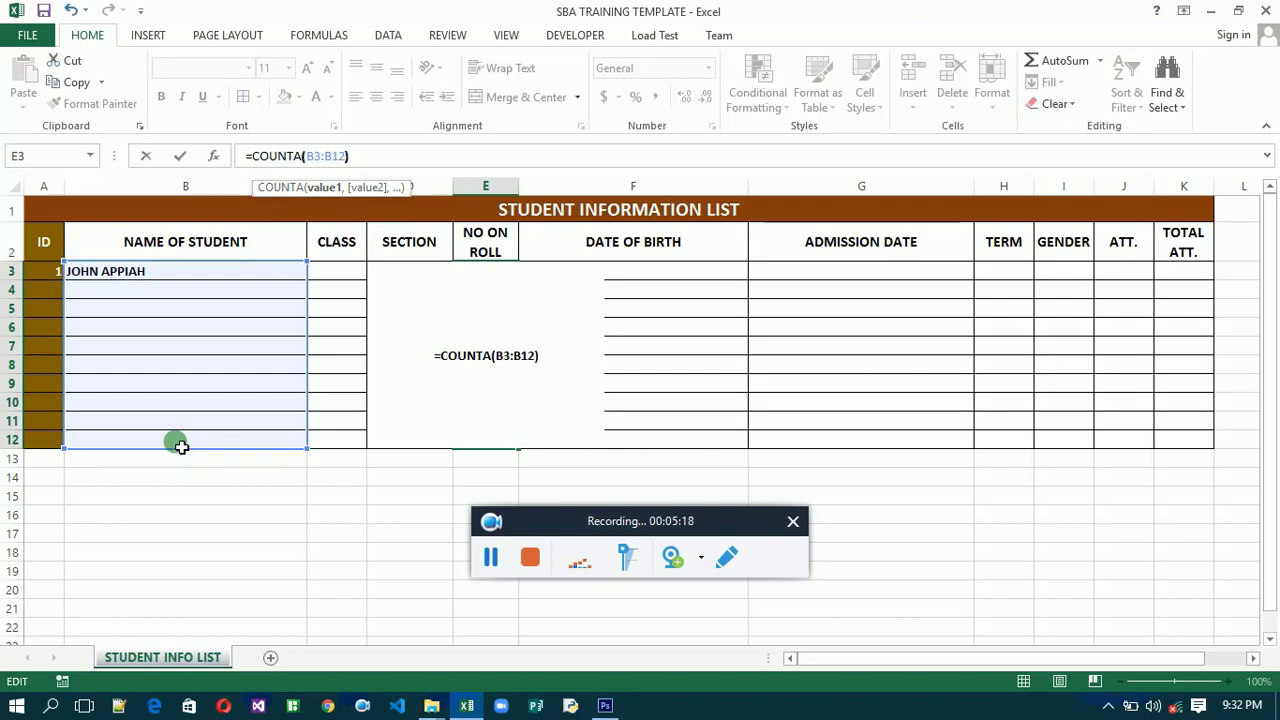
{"action": "key", "text": "Return"}
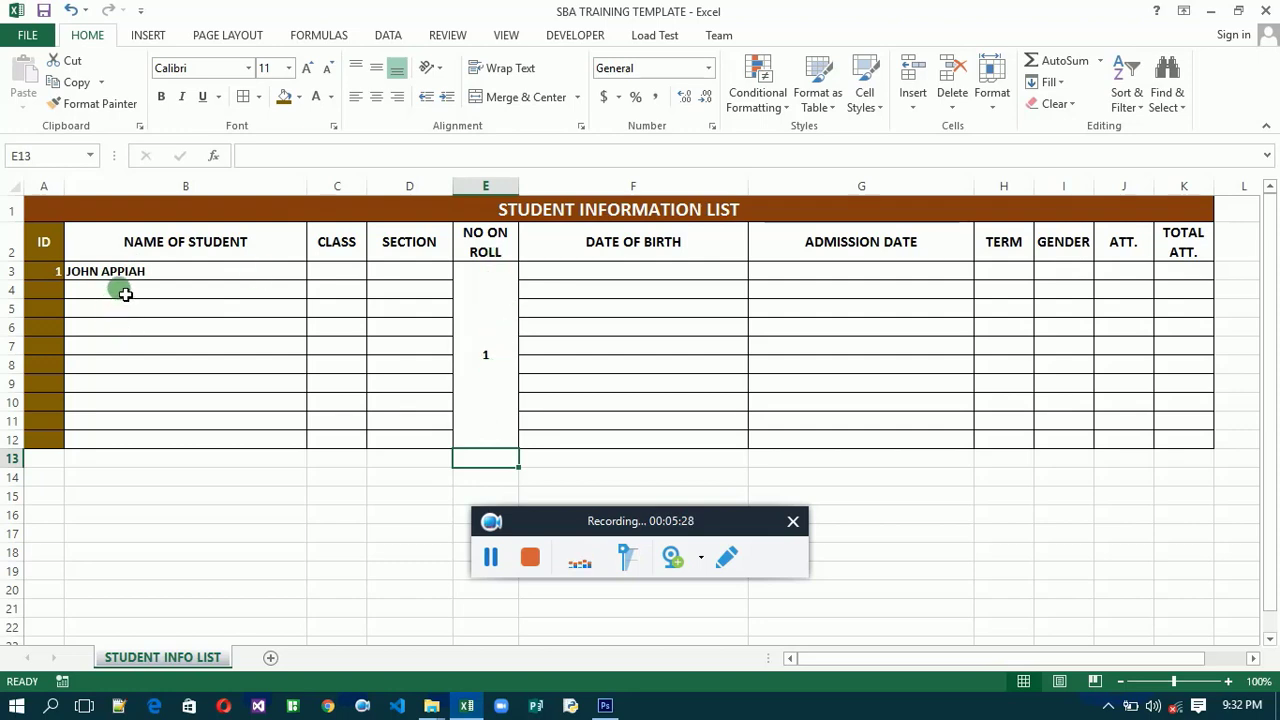
Step: Enter ID 2 in A4 and the second student's full name in B4
{"action": "left_click", "coordinate": [58, 291]}
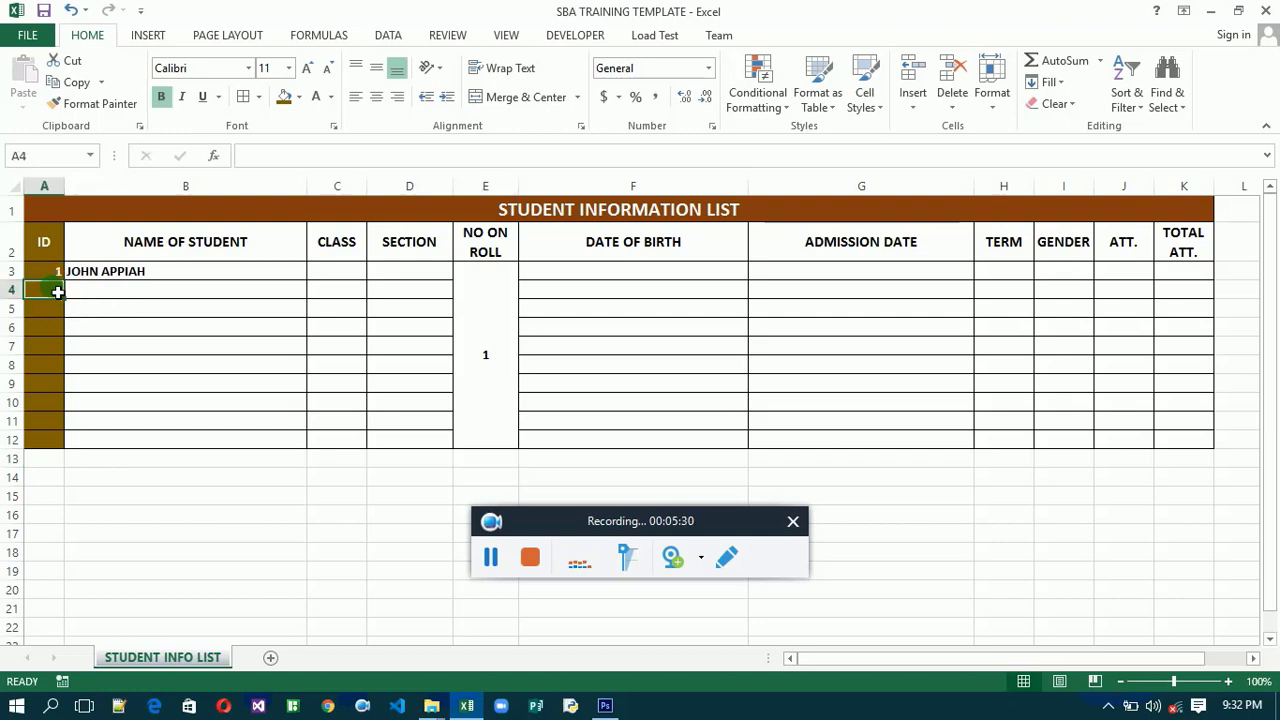
{"action": "type", "text": "2"}
{"action": "key", "text": "Tab"}
{"action": "type", "text": "RUTH "}
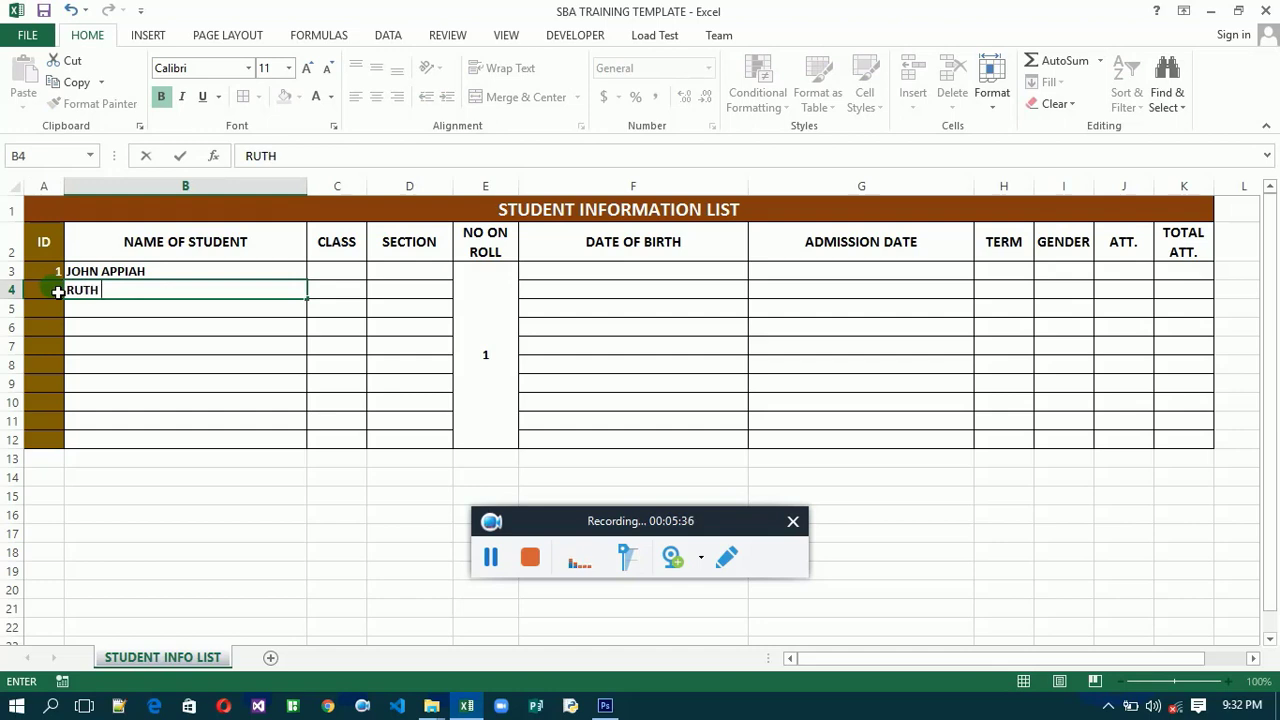
{"action": "type", "text": "DEBRAH"}
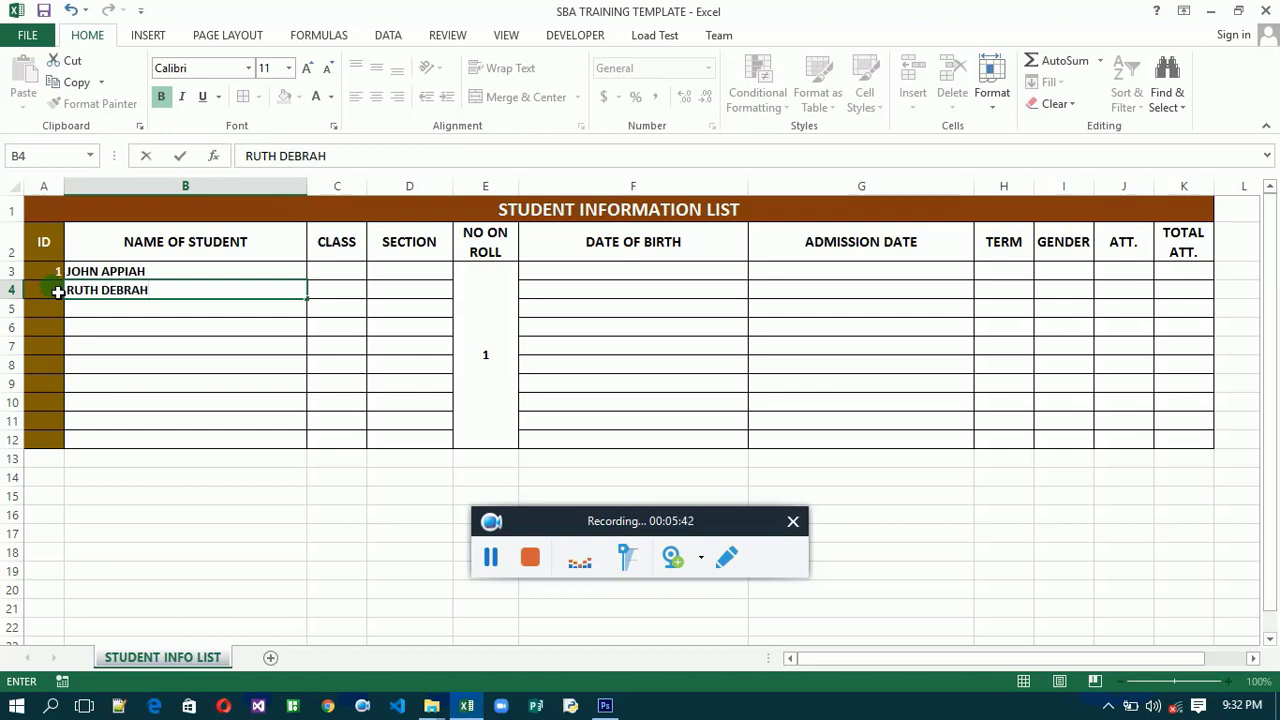
{"action": "key", "text": "Return"}
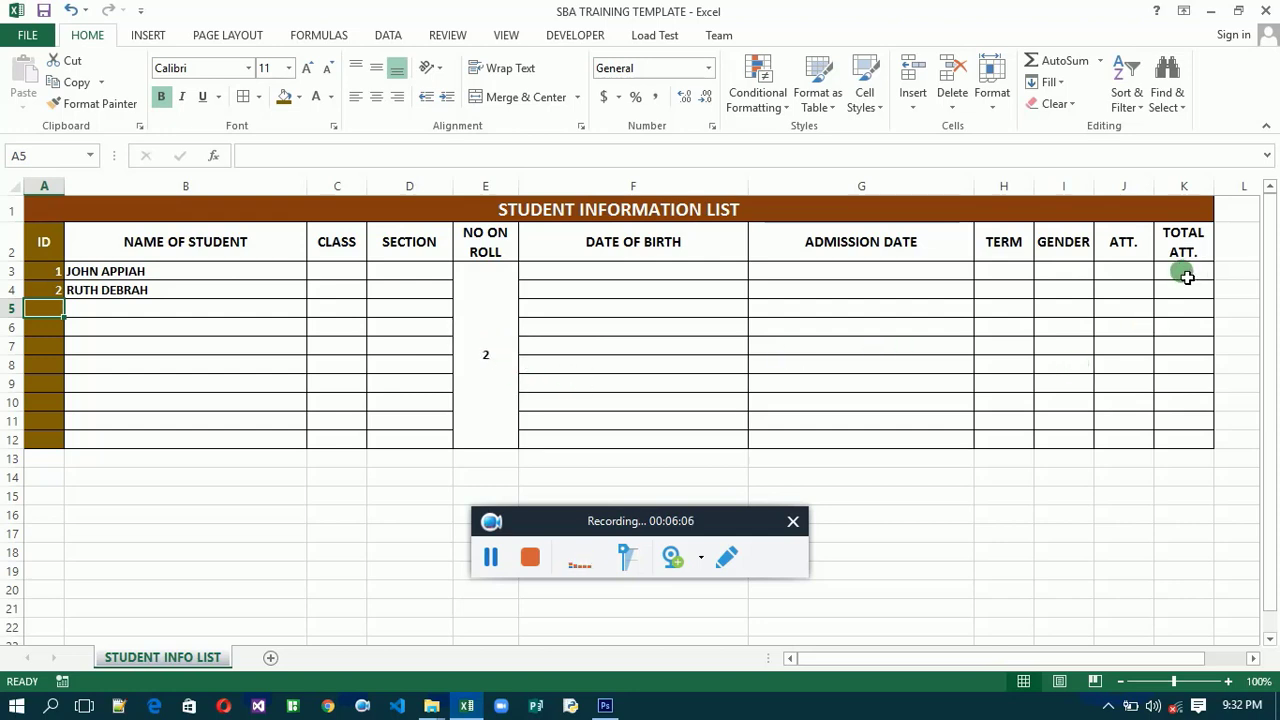
Step: Merge cells K3 to K12 under TOTAL ATT. and center the merged cell horizontally and vertically
{"action": "left_click", "coordinate": [1185, 277]}
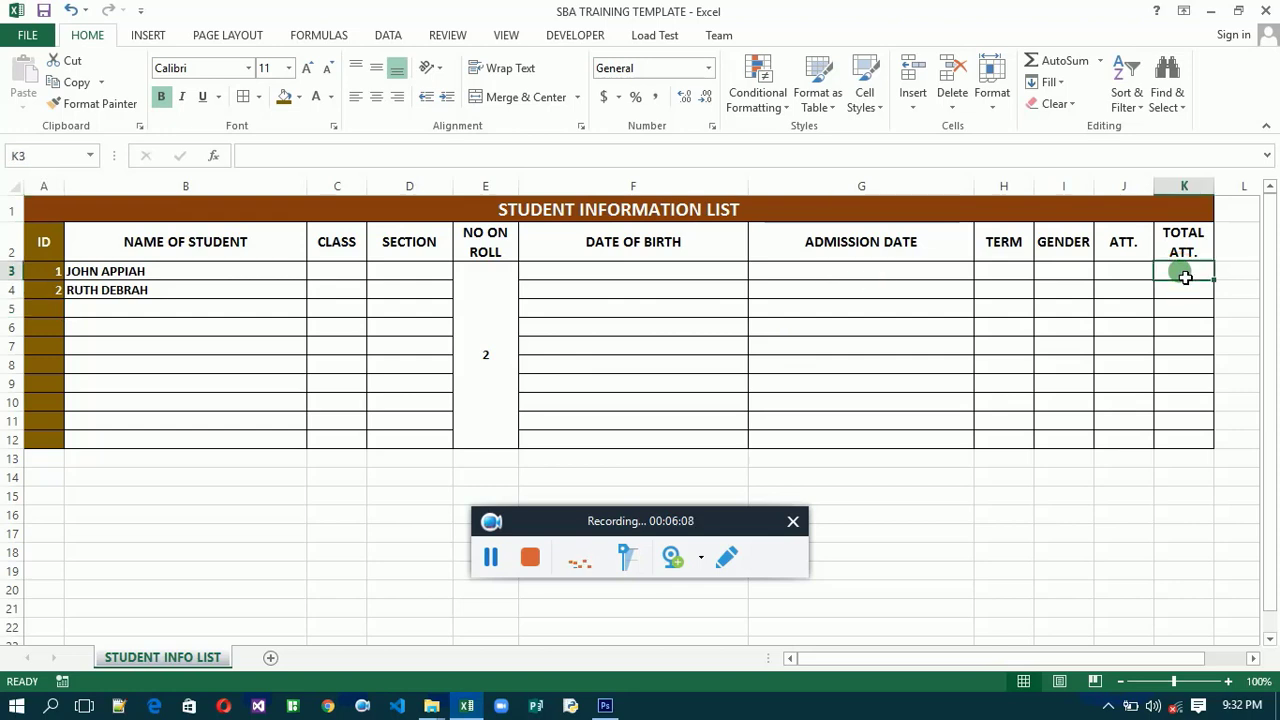
{"action": "left_click_drag", "start_coordinate": [1185, 277], "coordinate": [1199, 450]}
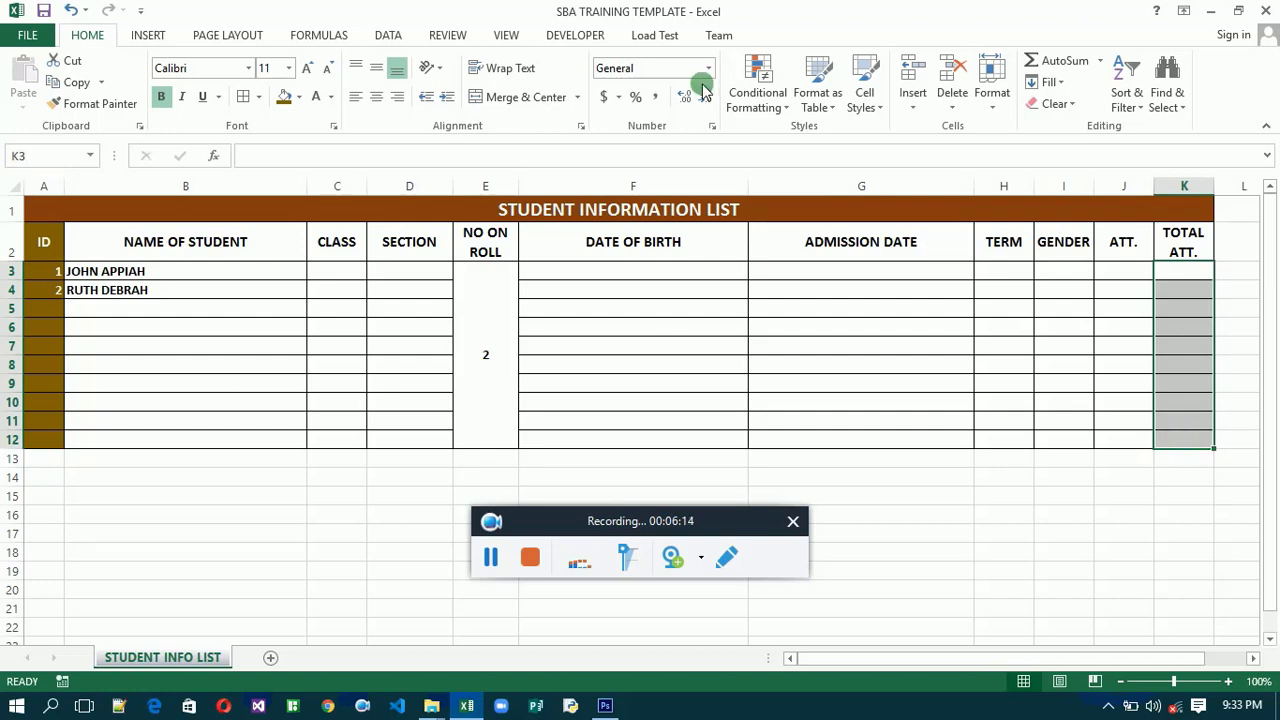
{"action": "left_click", "coordinate": [576, 97]}
{"action": "left_click", "coordinate": [545, 166]}
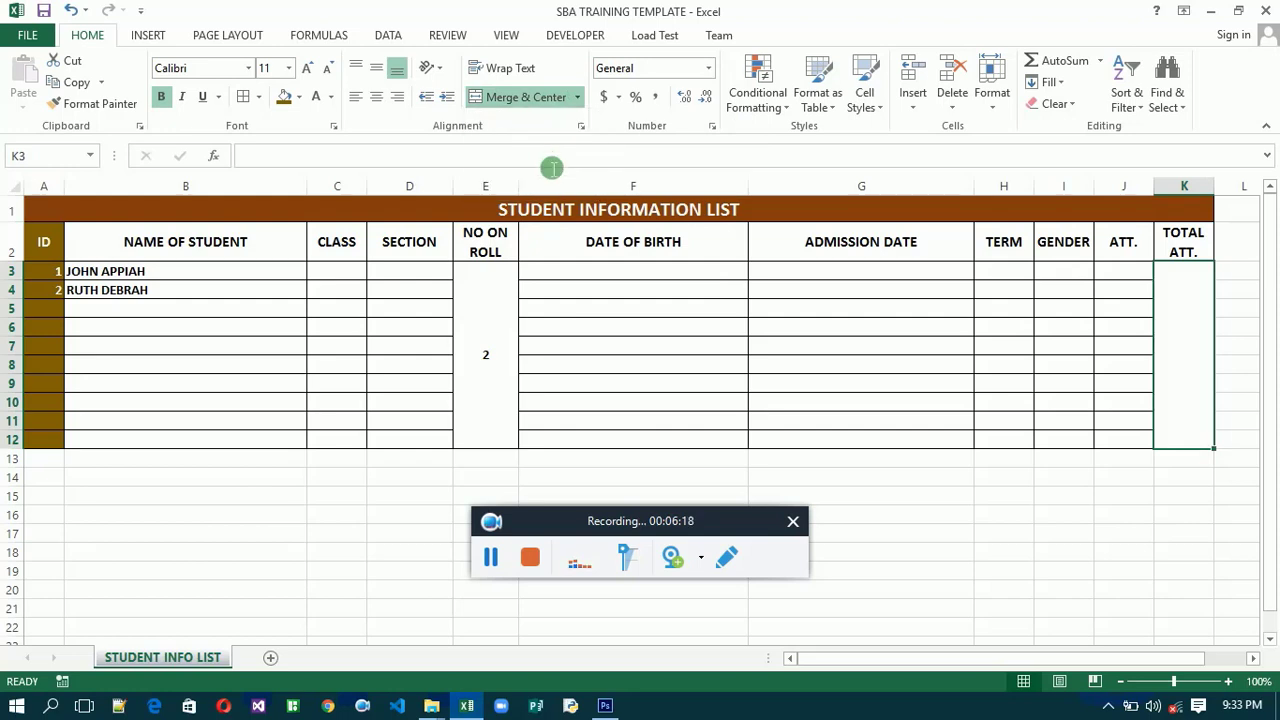
{"action": "left_click", "coordinate": [377, 73]}
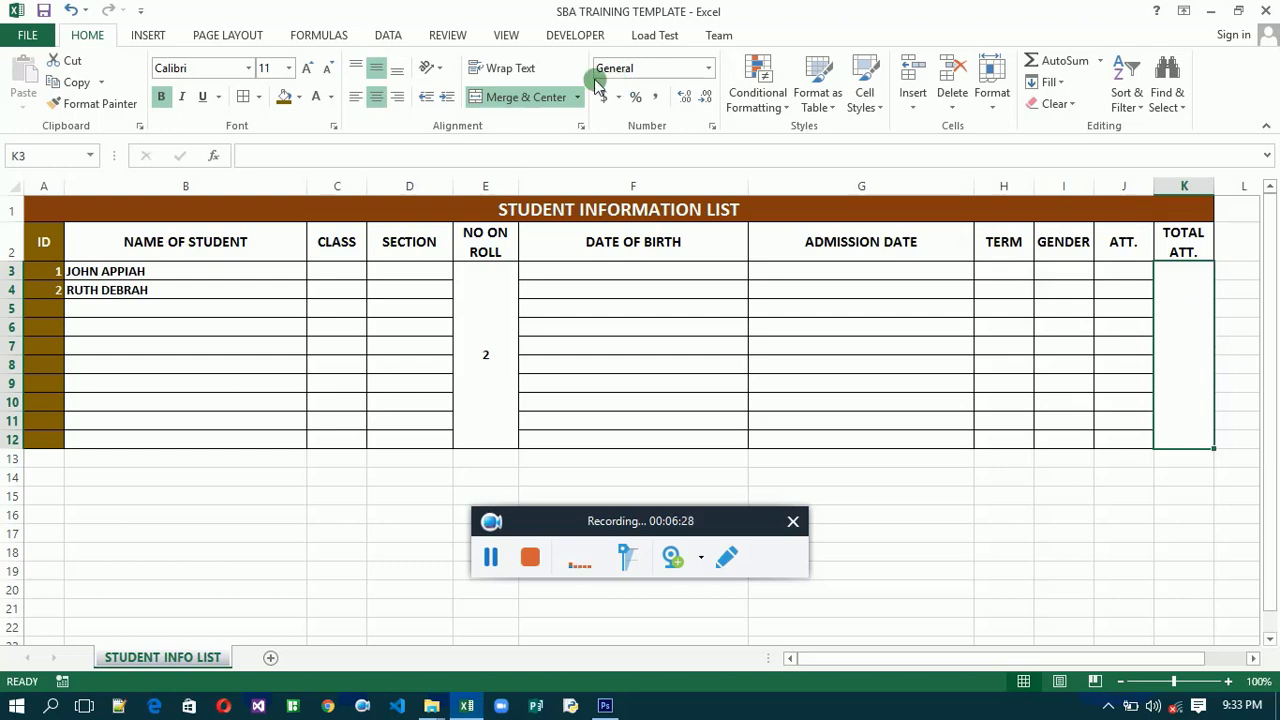
Step: Fill the merged TOTAL ATT. cell K3 and its header K2 with the standard light blue color
{"action": "left_click", "coordinate": [298, 97]}
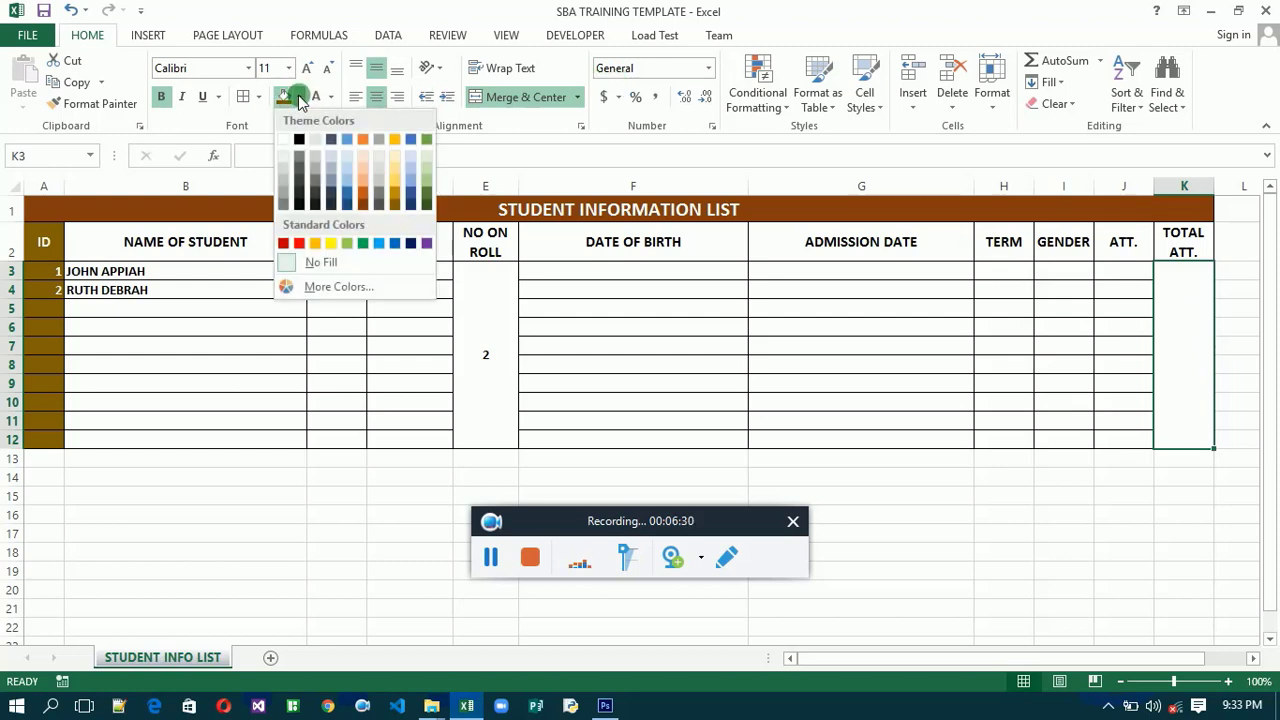
{"action": "left_click", "coordinate": [379, 243]}
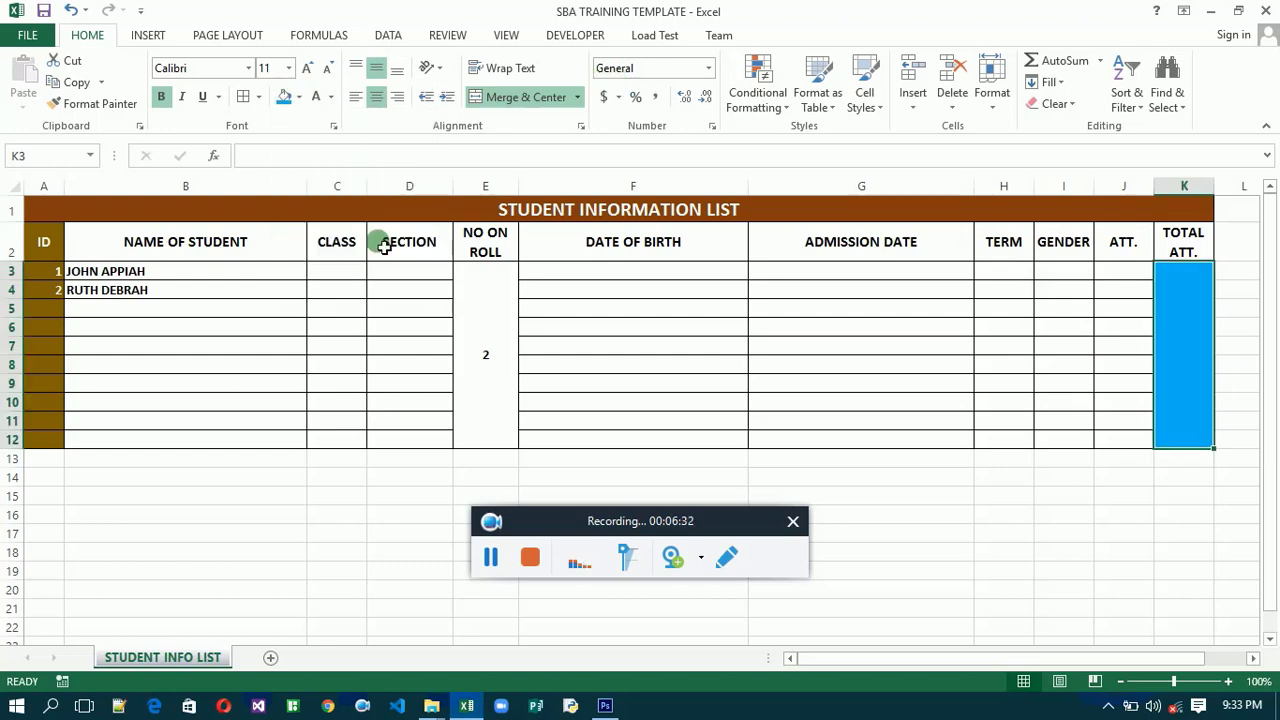
{"action": "left_click", "coordinate": [1184, 252]}
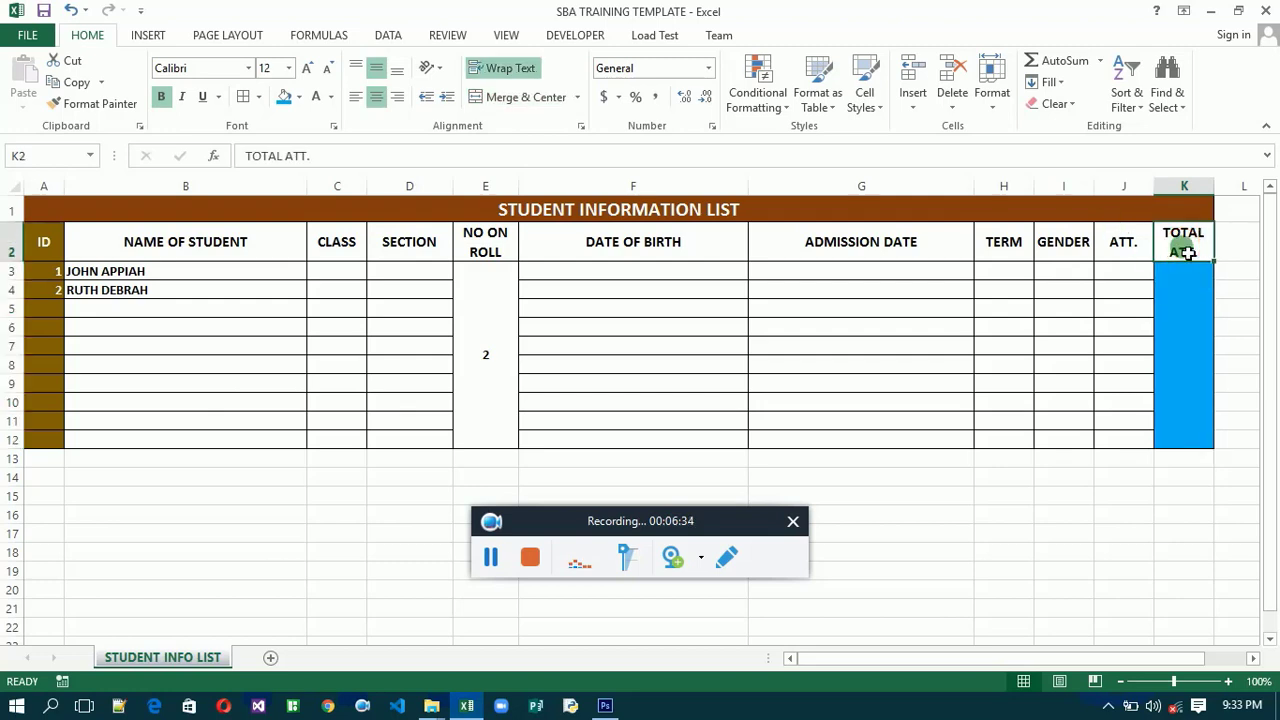
{"action": "left_click", "coordinate": [287, 96]}
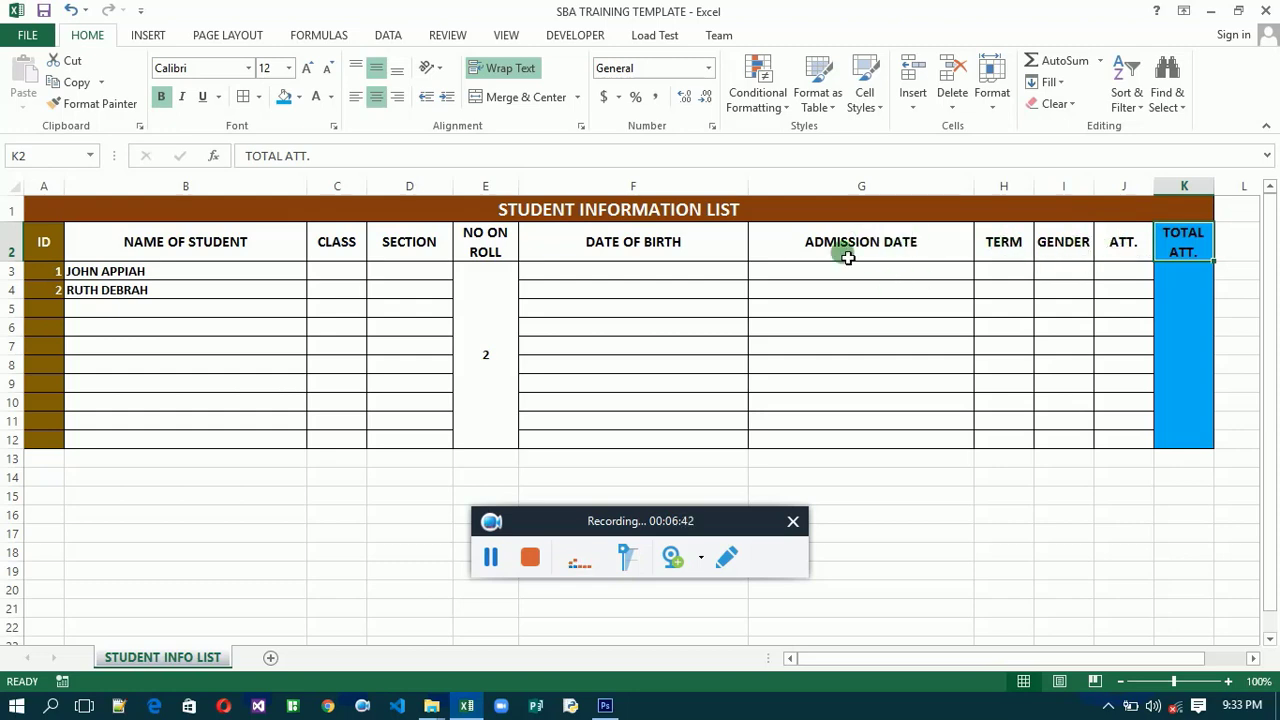
Step: Fill the NO ON ROLL cells E2 to E12 with dark gray and make their text white
{"action": "left_click", "coordinate": [484, 250]}
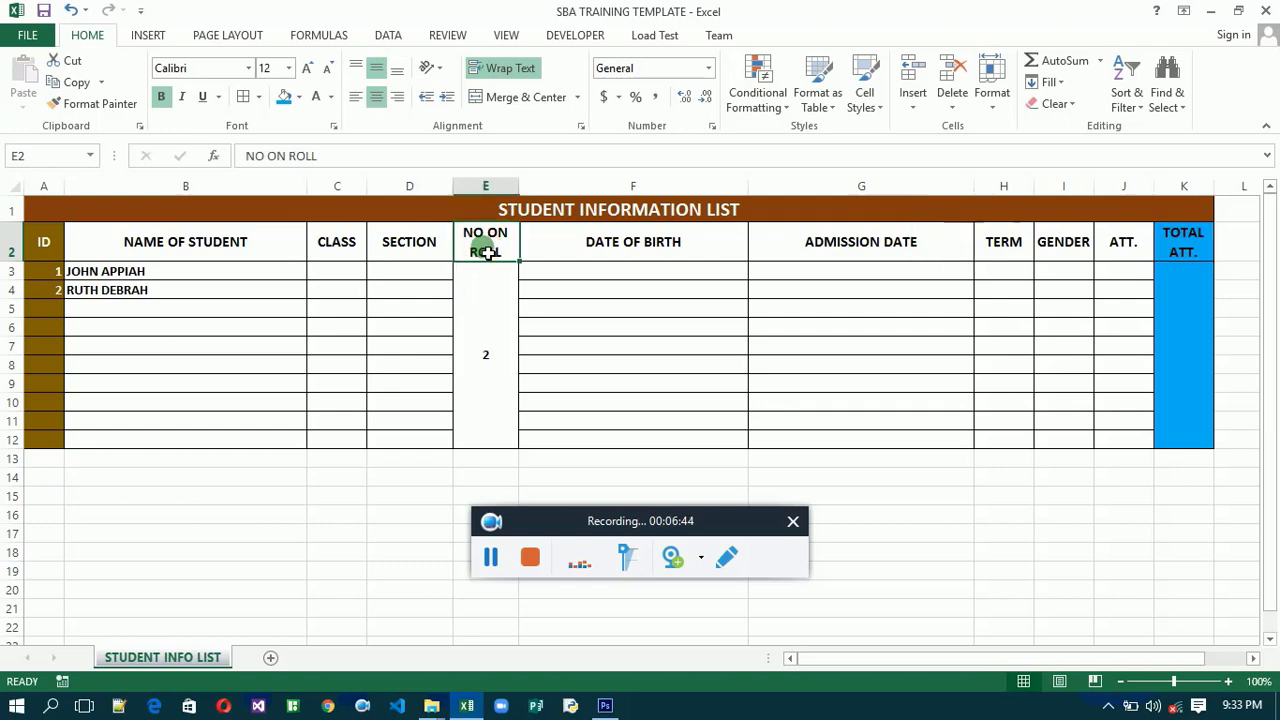
{"action": "left_click_drag", "start_coordinate": [485, 252], "coordinate": [500, 391]}
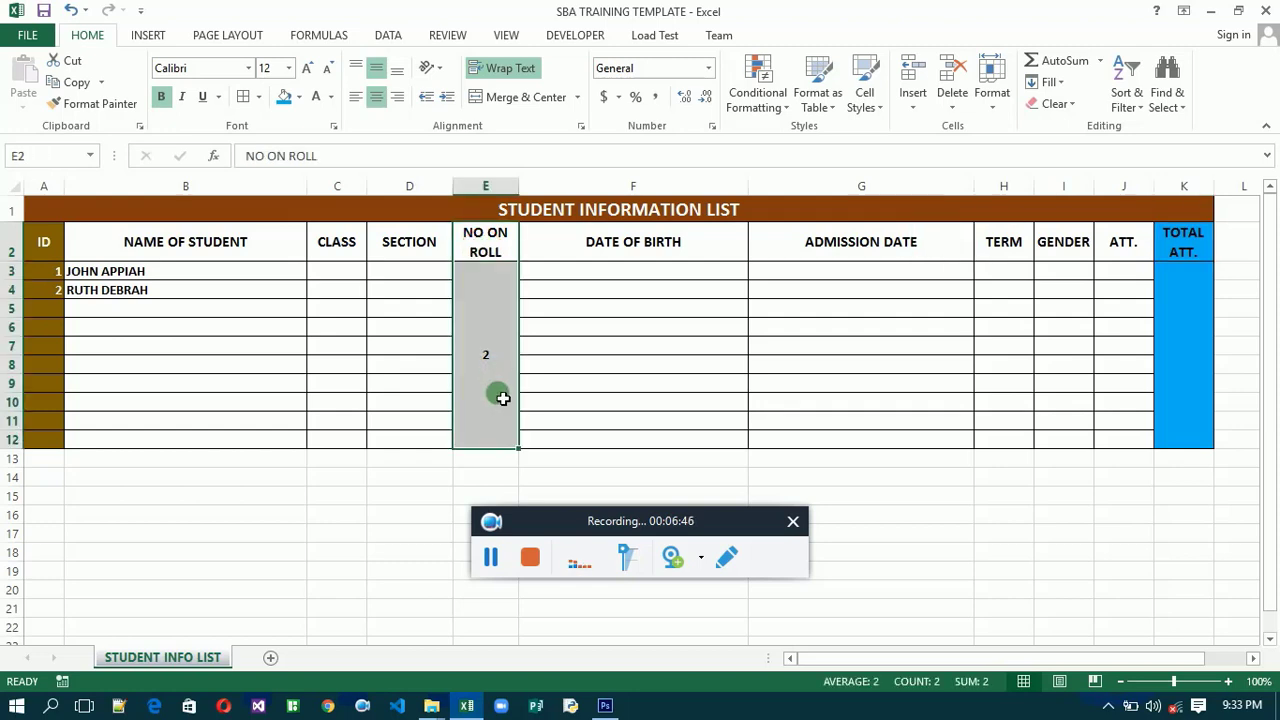
{"action": "left_click", "coordinate": [300, 98]}
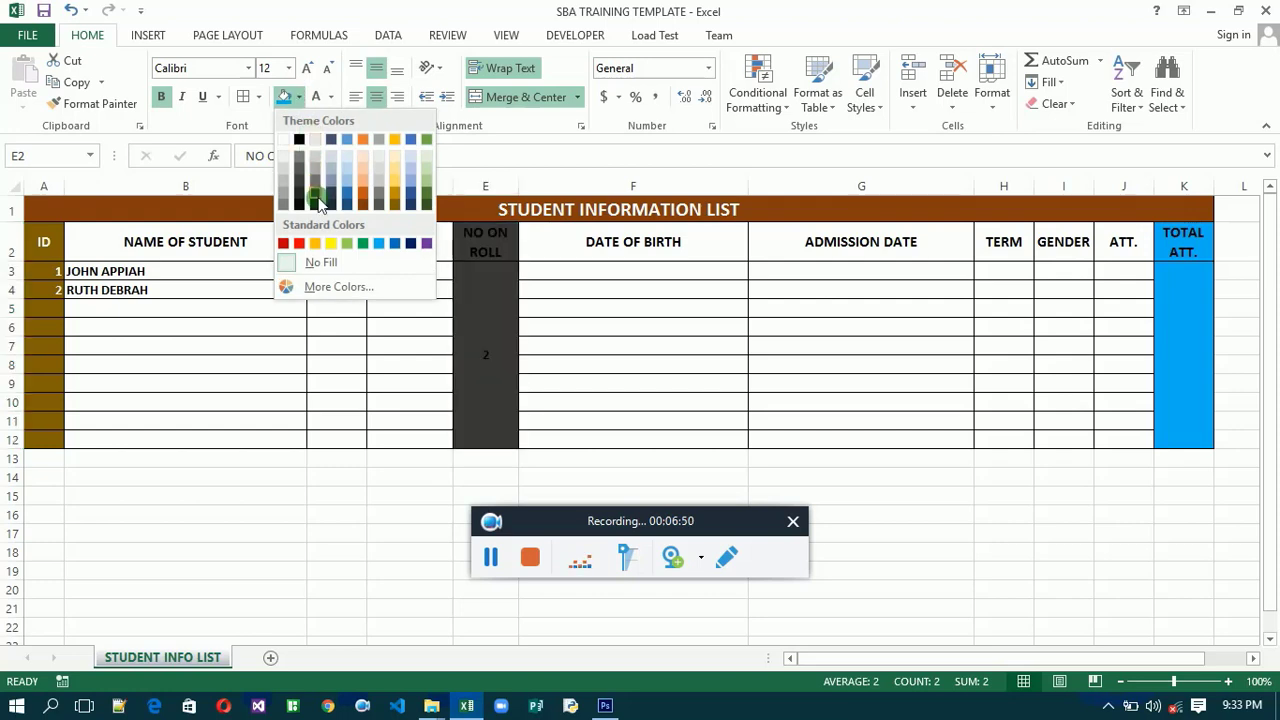
{"action": "left_click", "coordinate": [384, 194]}
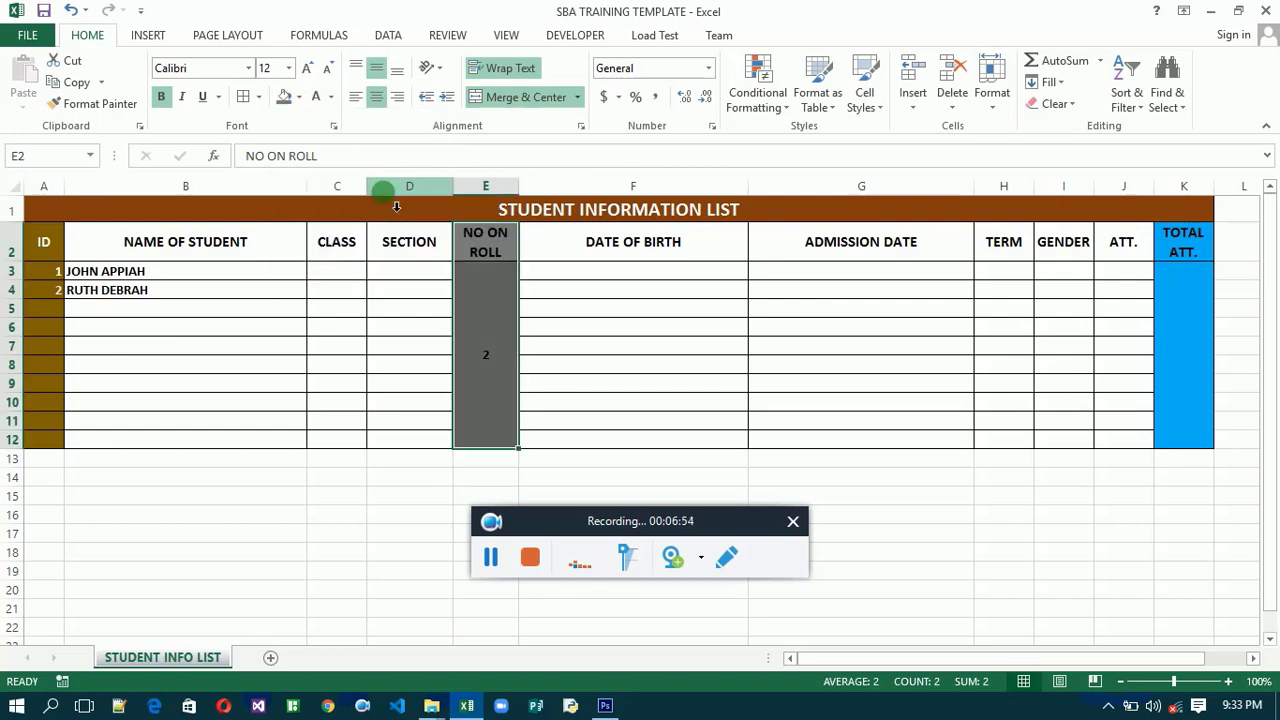
{"action": "left_click", "coordinate": [318, 106]}
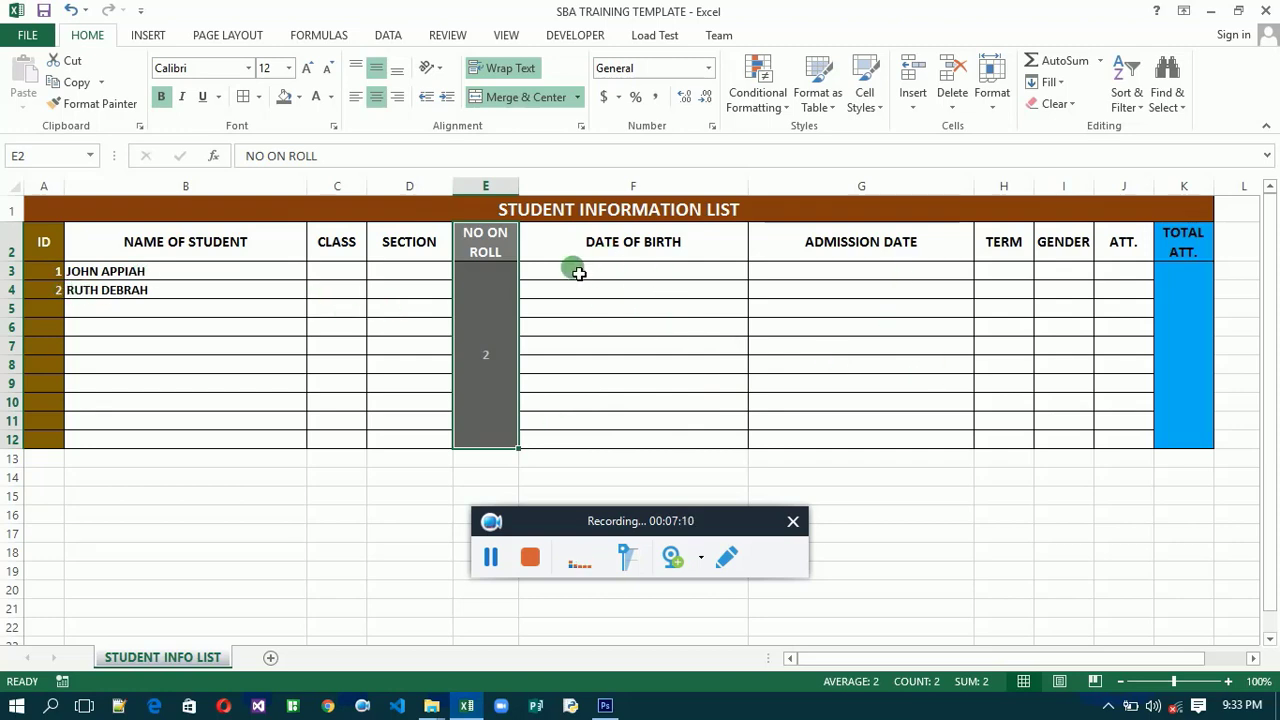
Step: Enter the first student's class as BASIC 4 in C3 and section as RED in D3
{"action": "left_click", "coordinate": [343, 276]}
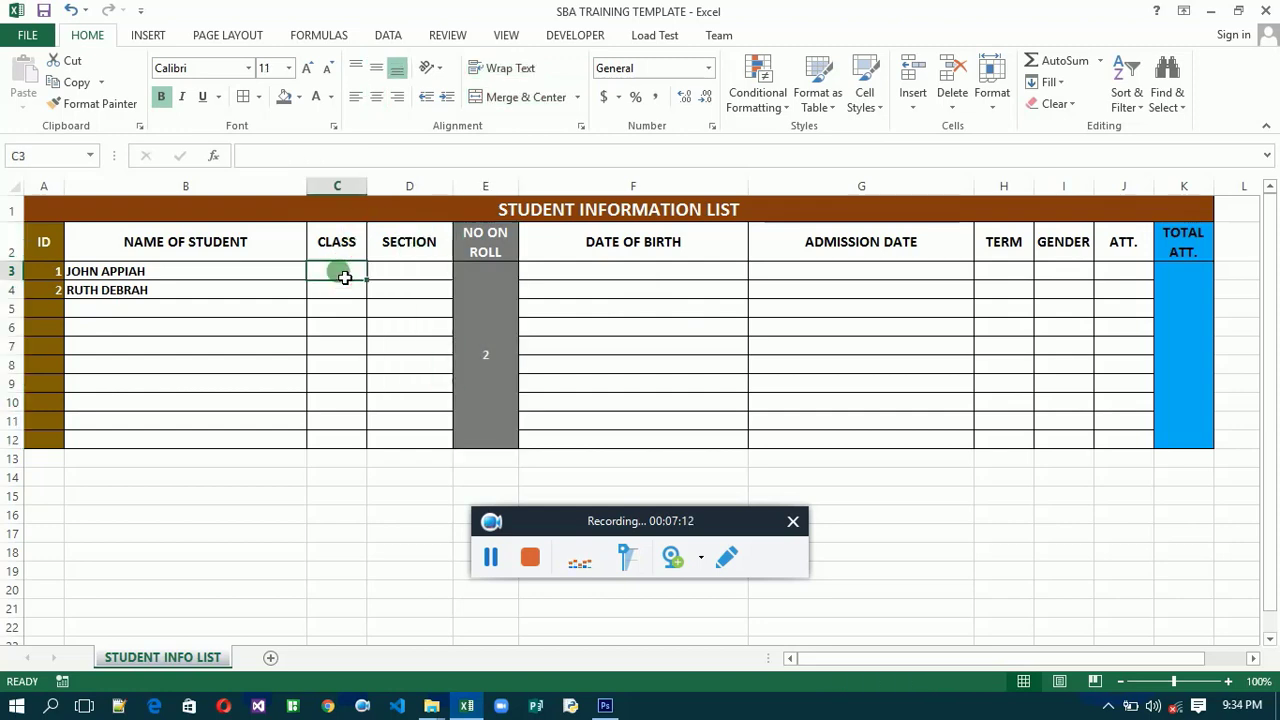
{"action": "type", "text": "BASI"}
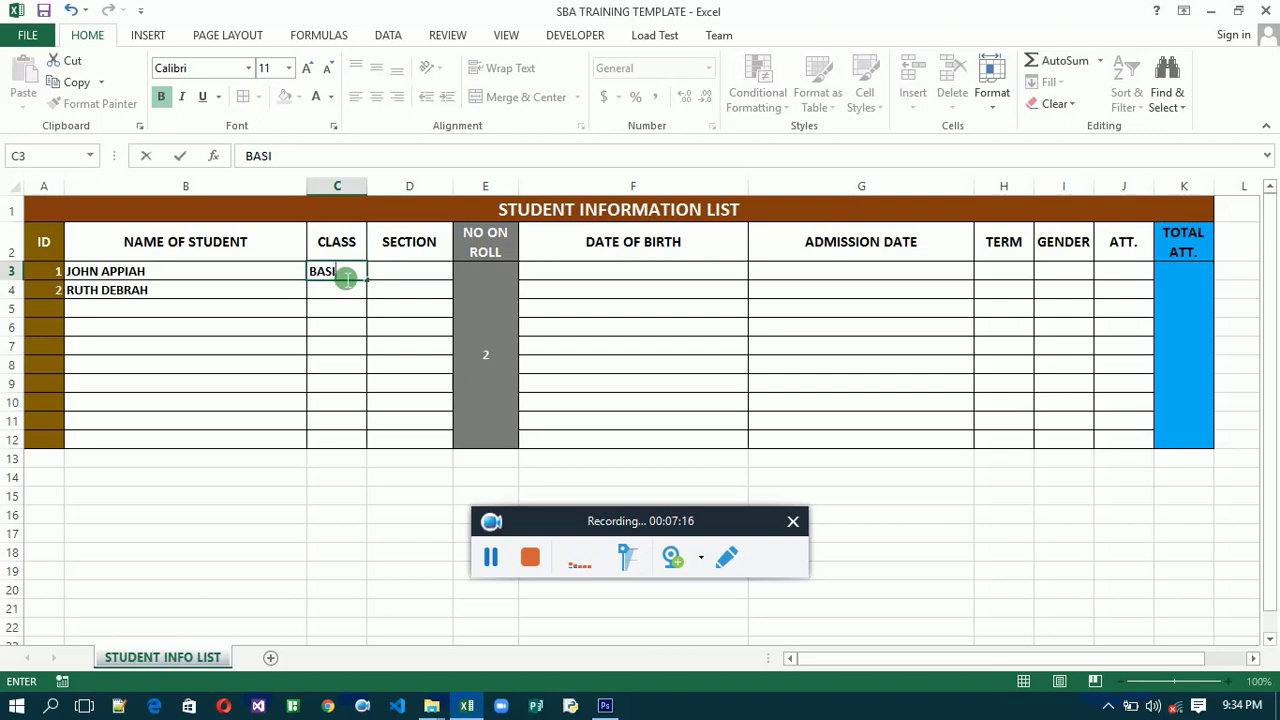
{"action": "type", "text": "C 4"}
{"action": "key", "text": "Tab"}
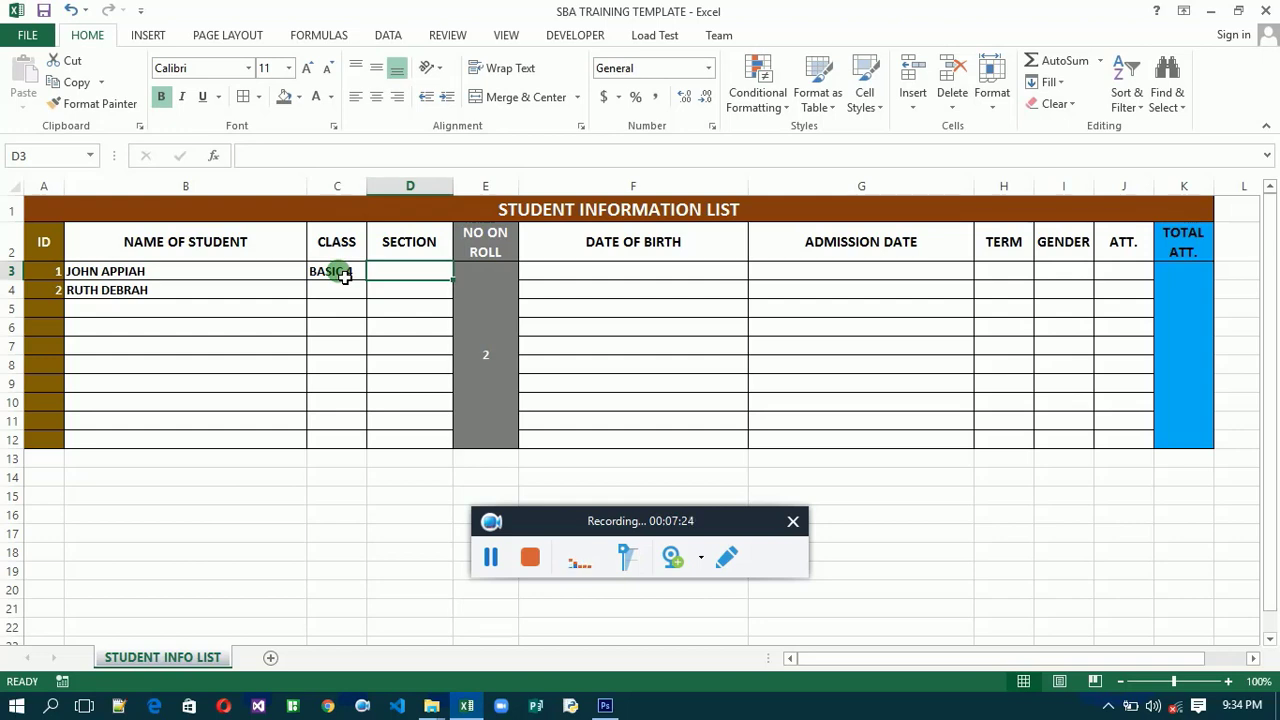
{"action": "type", "text": "RES"}
{"action": "key", "text": "BackSpace"}
{"action": "type", "text": "D"}
{"action": "key", "text": "Tab"}
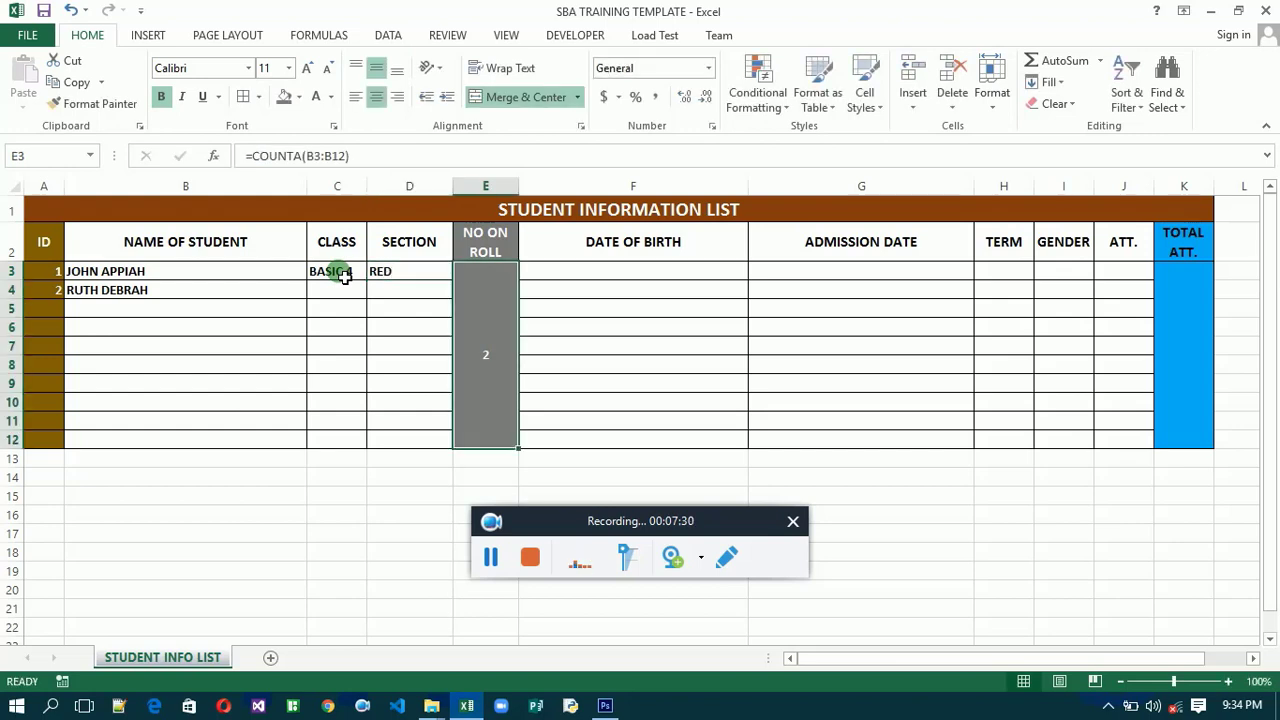
Step: Enter the first student's date of birth in F3 and the admission date 9/1/2020 in G3
{"action": "key", "text": "Tab"}
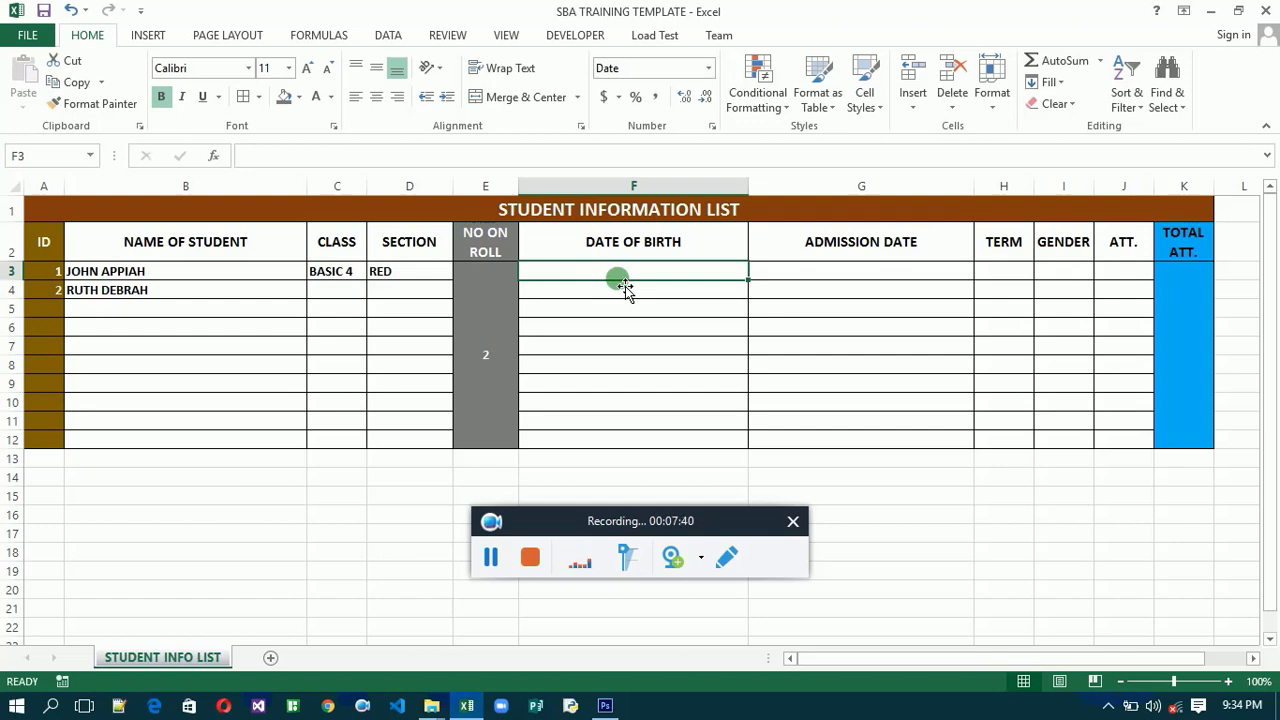
{"action": "type", "text": "12"}
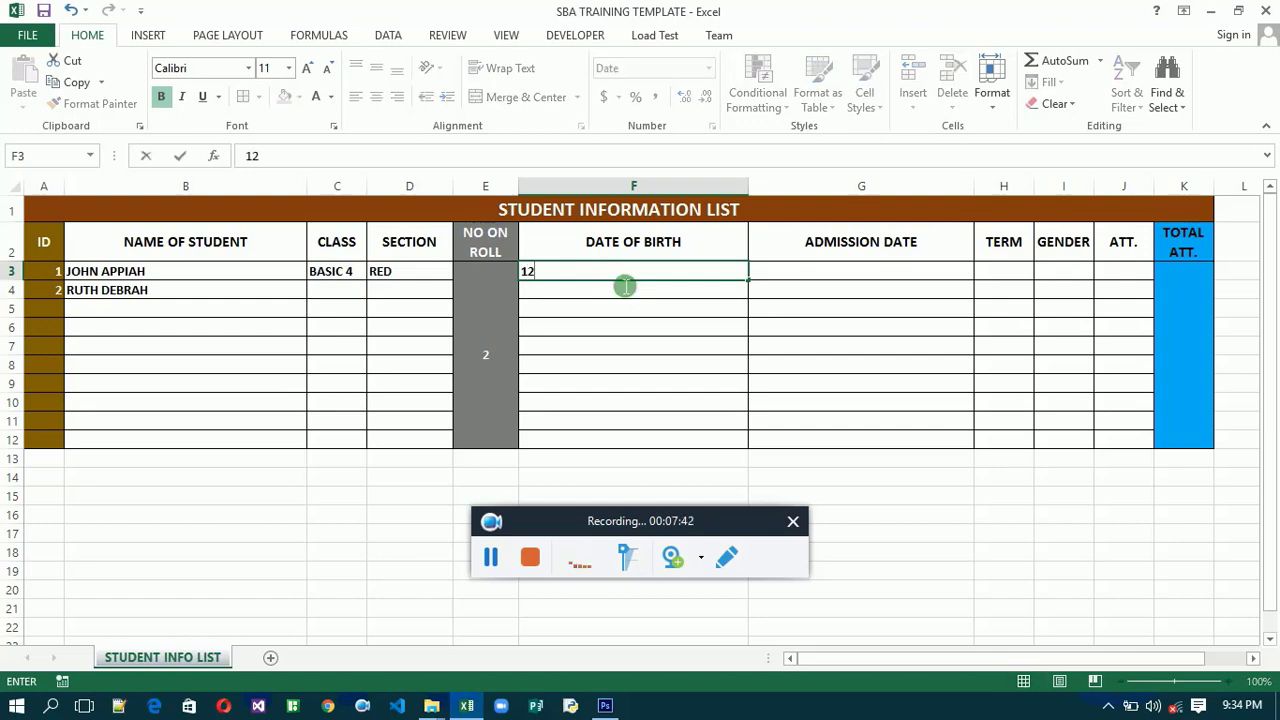
{"action": "type", "text": "/1/1970"}
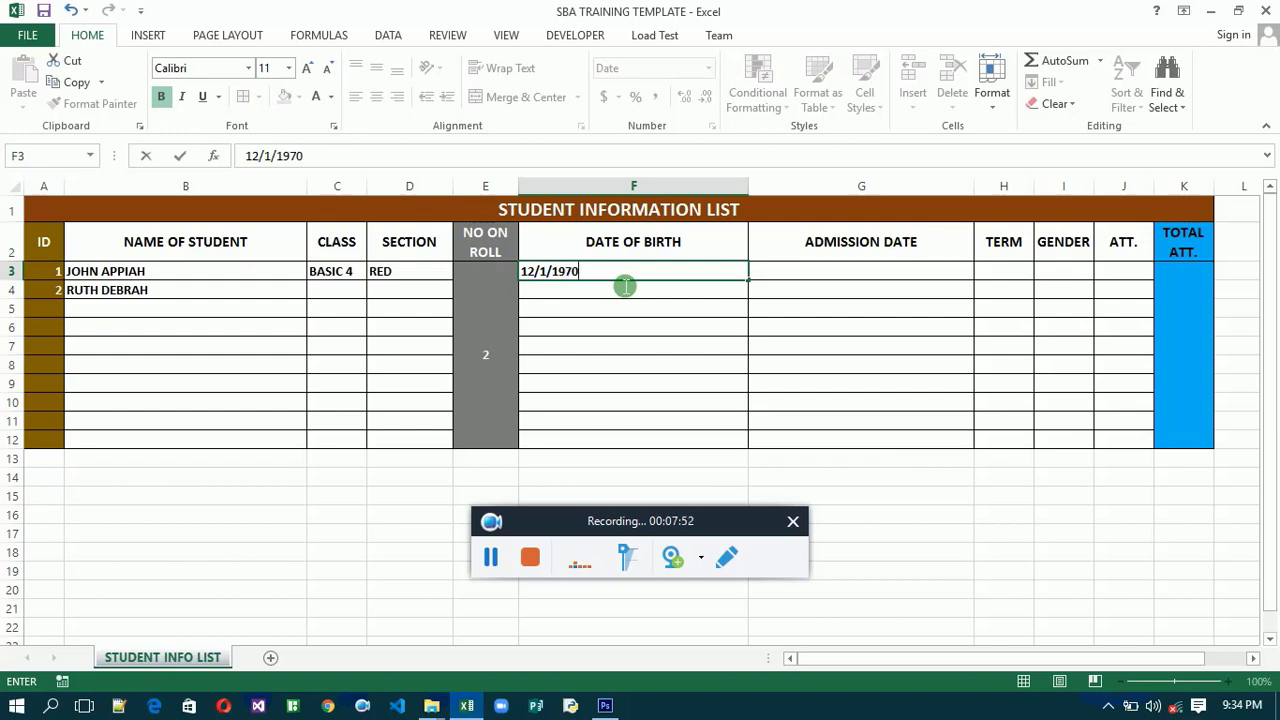
{"action": "key", "text": "Tab"}
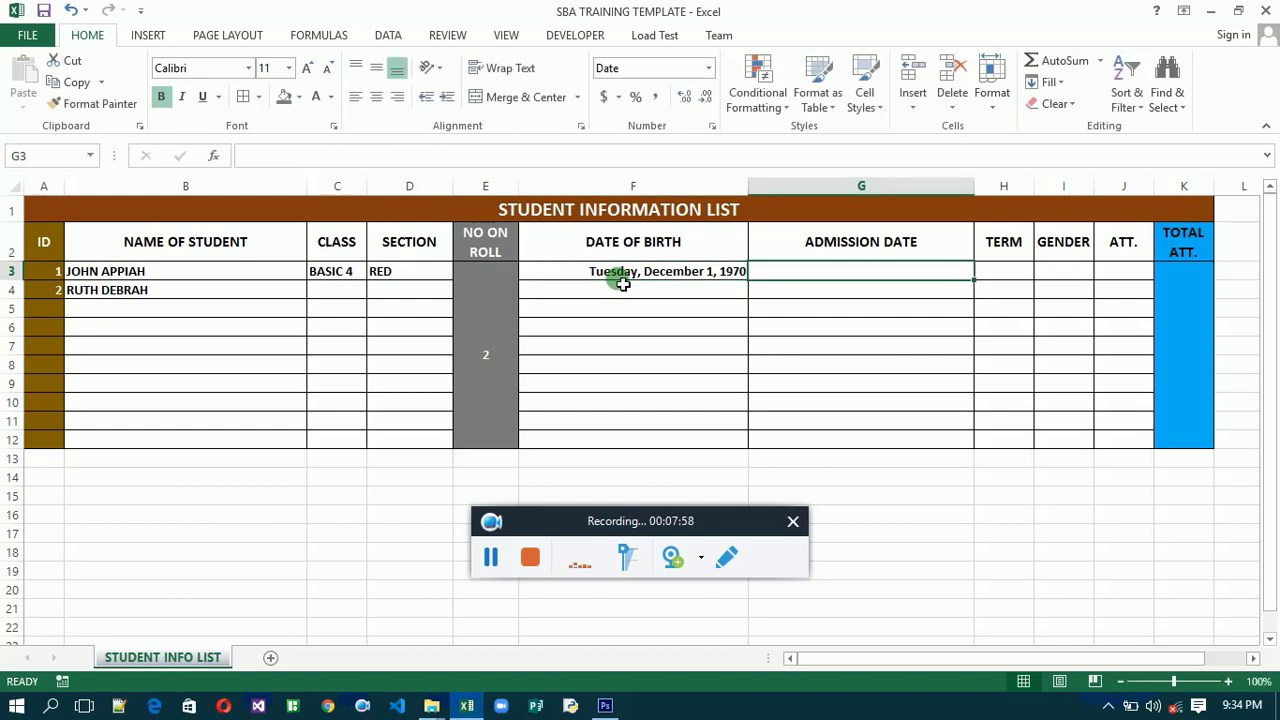
{"action": "type", "text": "9/"}
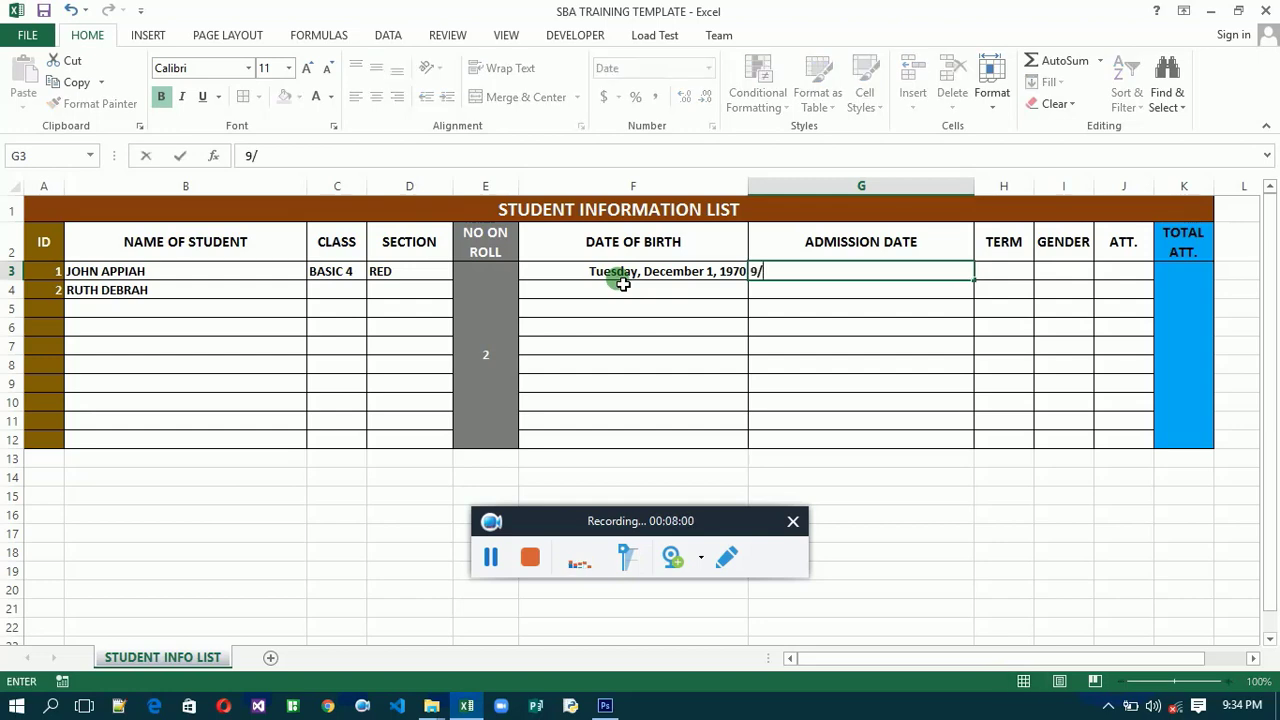
{"action": "type", "text": "1/2020"}
{"action": "key", "text": "Tab"}
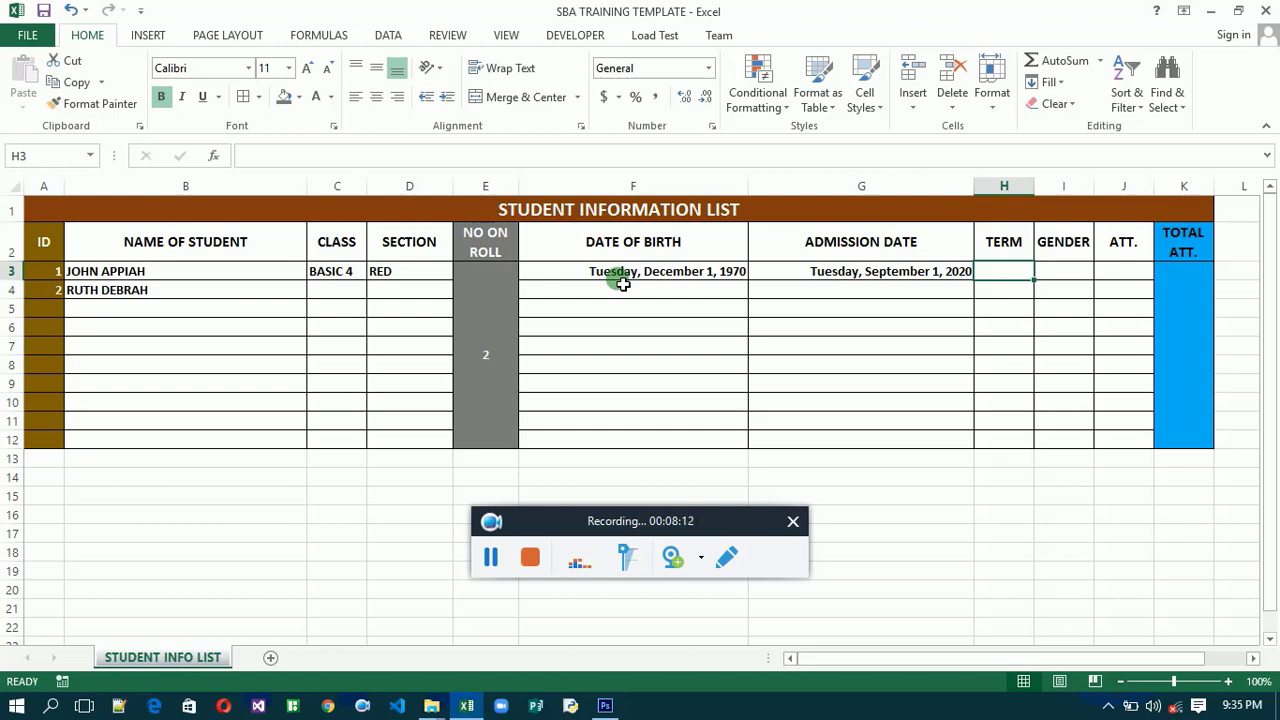
Step: Enter the first student's term as ONE in H3 and gender as MALE in I3
{"action": "type", "text": "ONE"}
{"action": "key", "text": "Tab"}
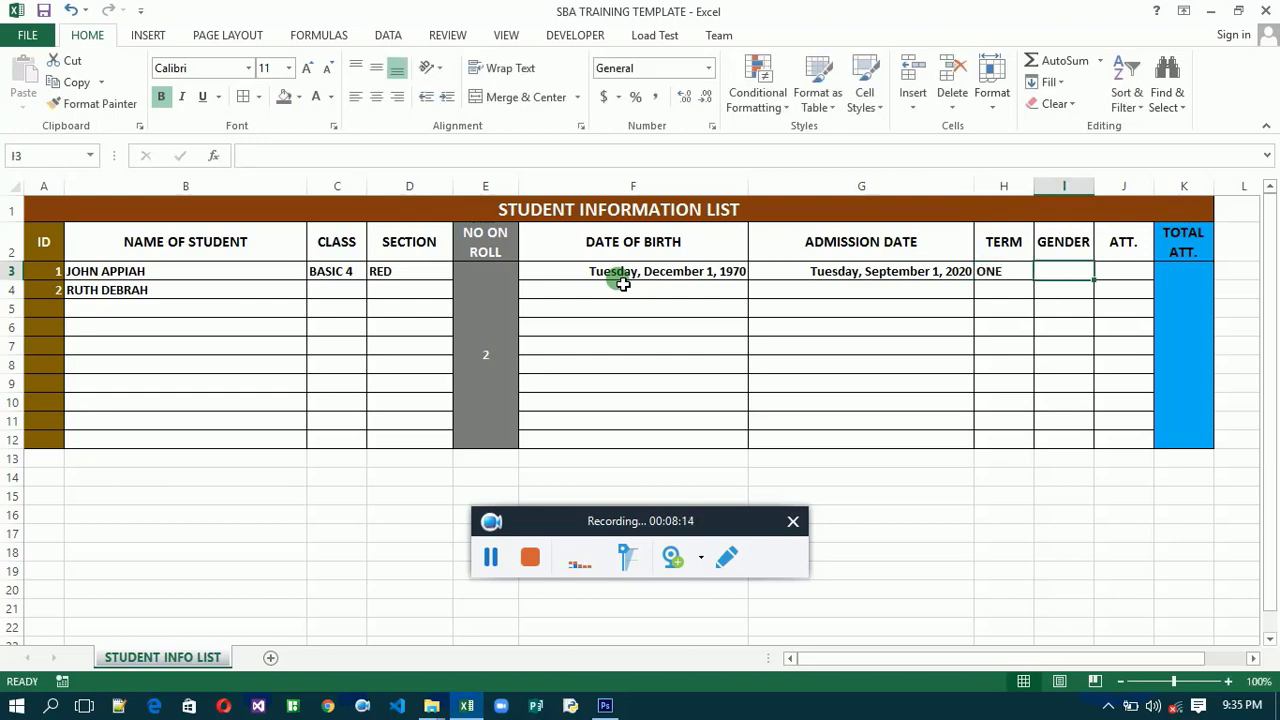
{"action": "type", "text": "F"}
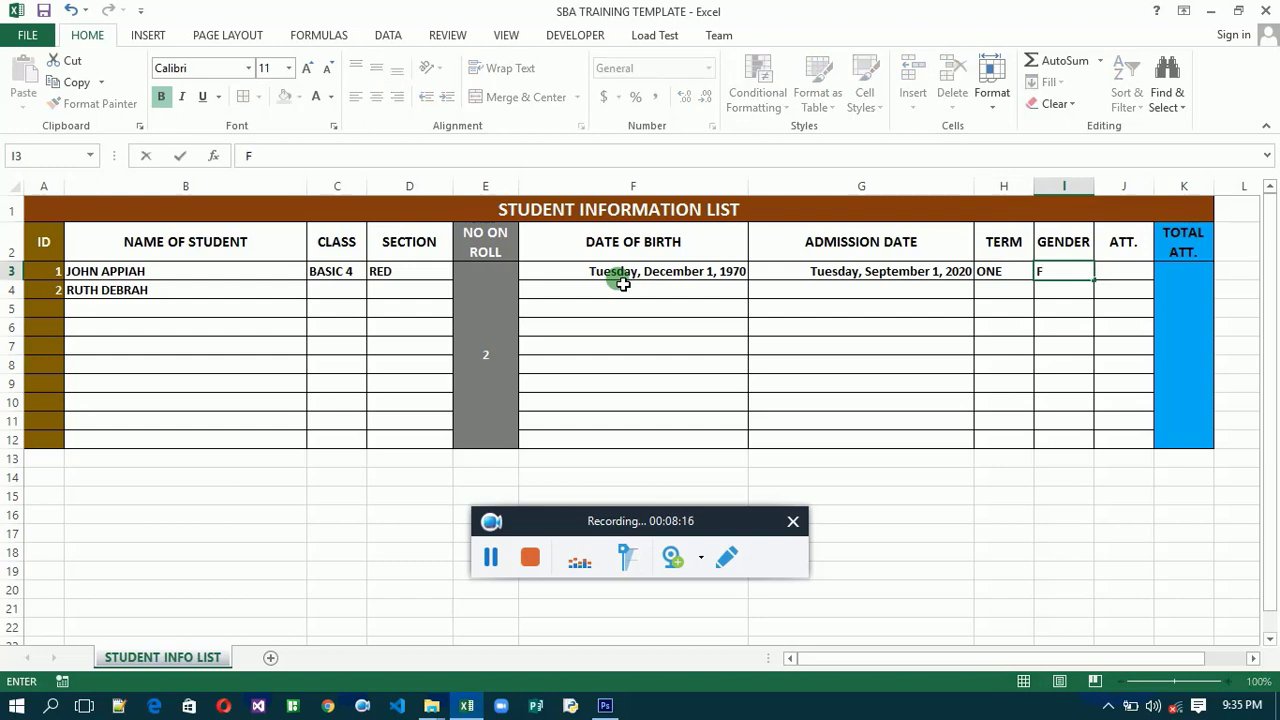
{"action": "type", "text": "EMALE"}
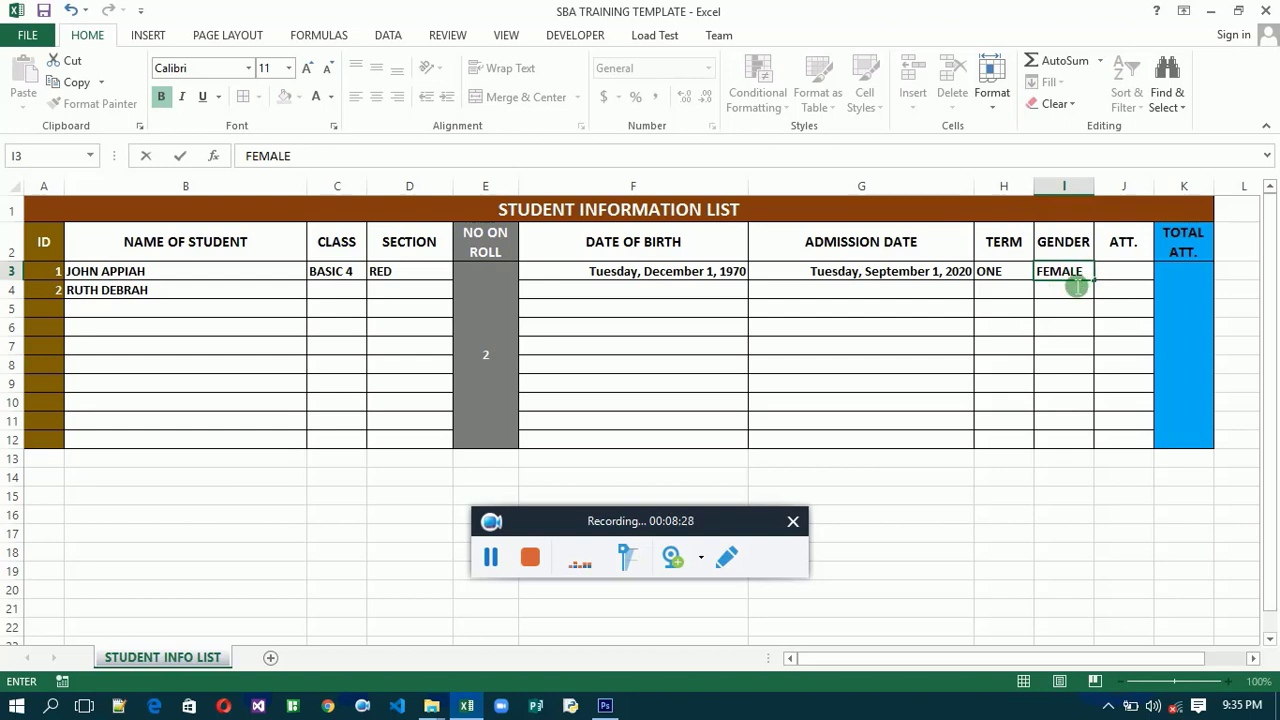
{"action": "key", "text": "BackSpace"}
{"action": "key", "text": "BackSpace"}
{"action": "key", "text": "BackSpace"}
{"action": "key", "text": "BackSpace"}
{"action": "key", "text": "BackSpace"}
{"action": "key", "text": "BackSpace"}
{"action": "type", "text": "MALE"}
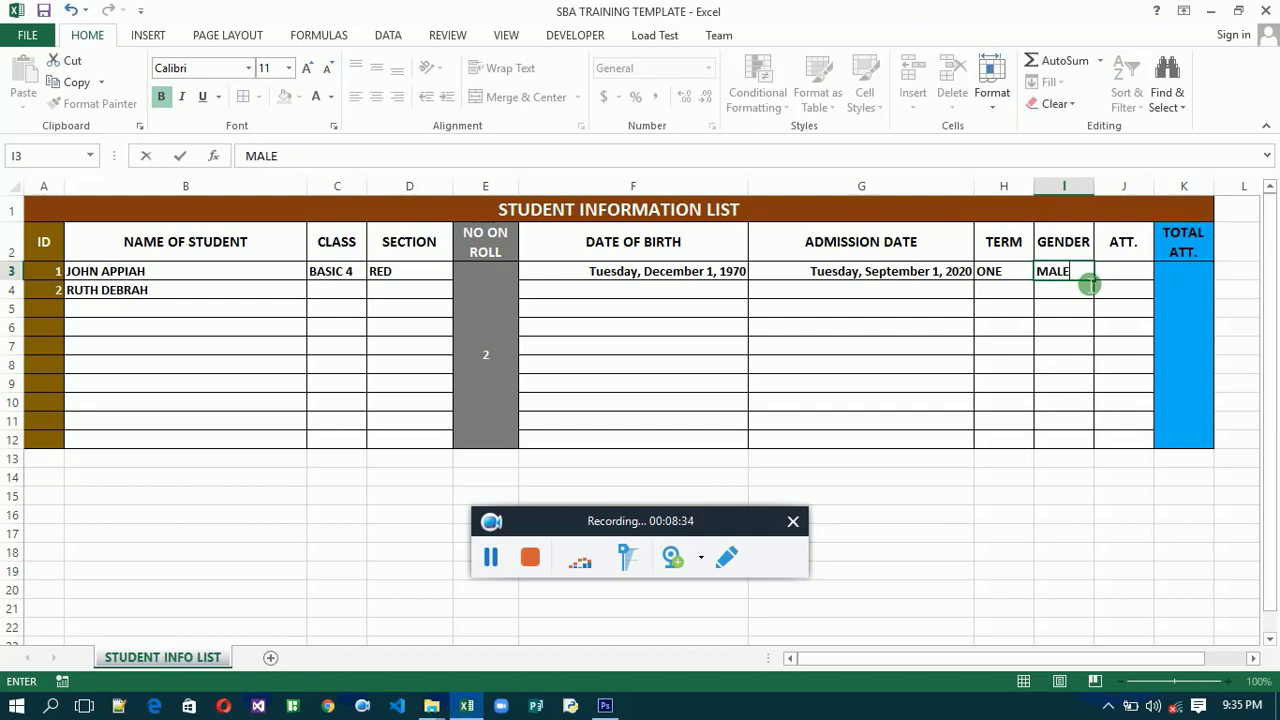
Step: Enter the first student's attendance of 50 in J3 and 60 in the merged TOTAL ATT. cell K3
{"action": "left_click", "coordinate": [1115, 279]}
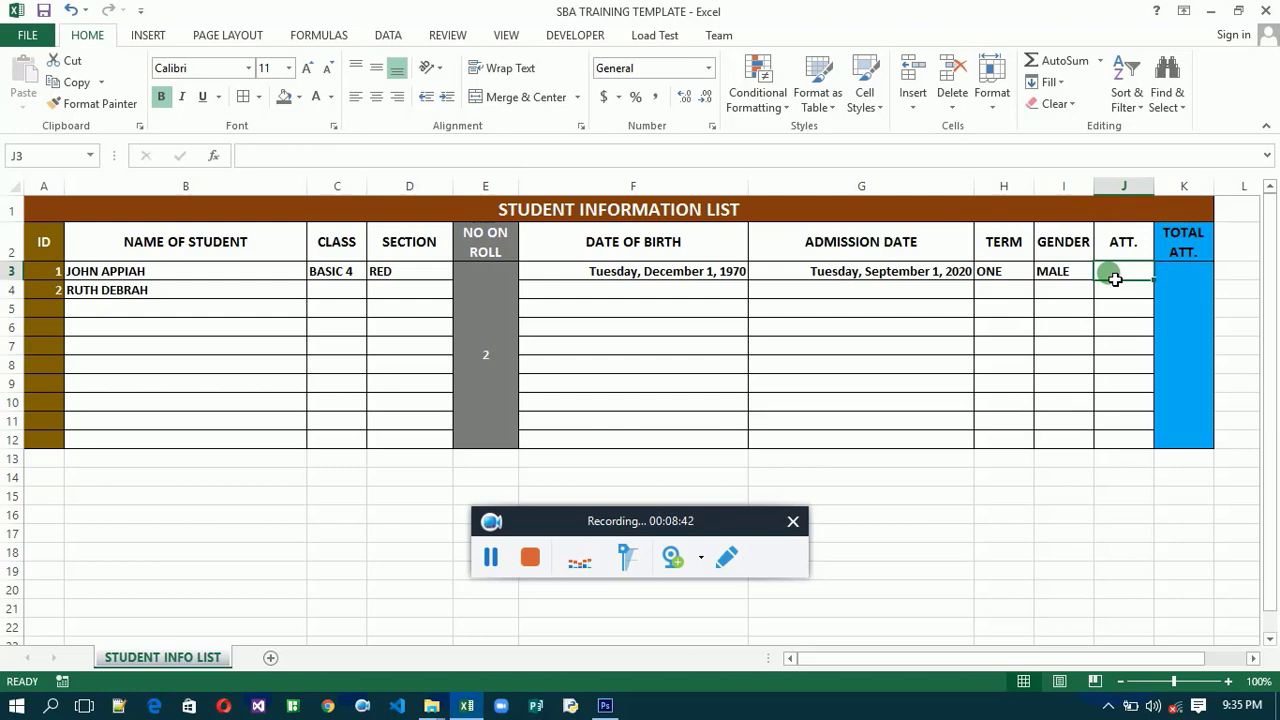
{"action": "type", "text": "50"}
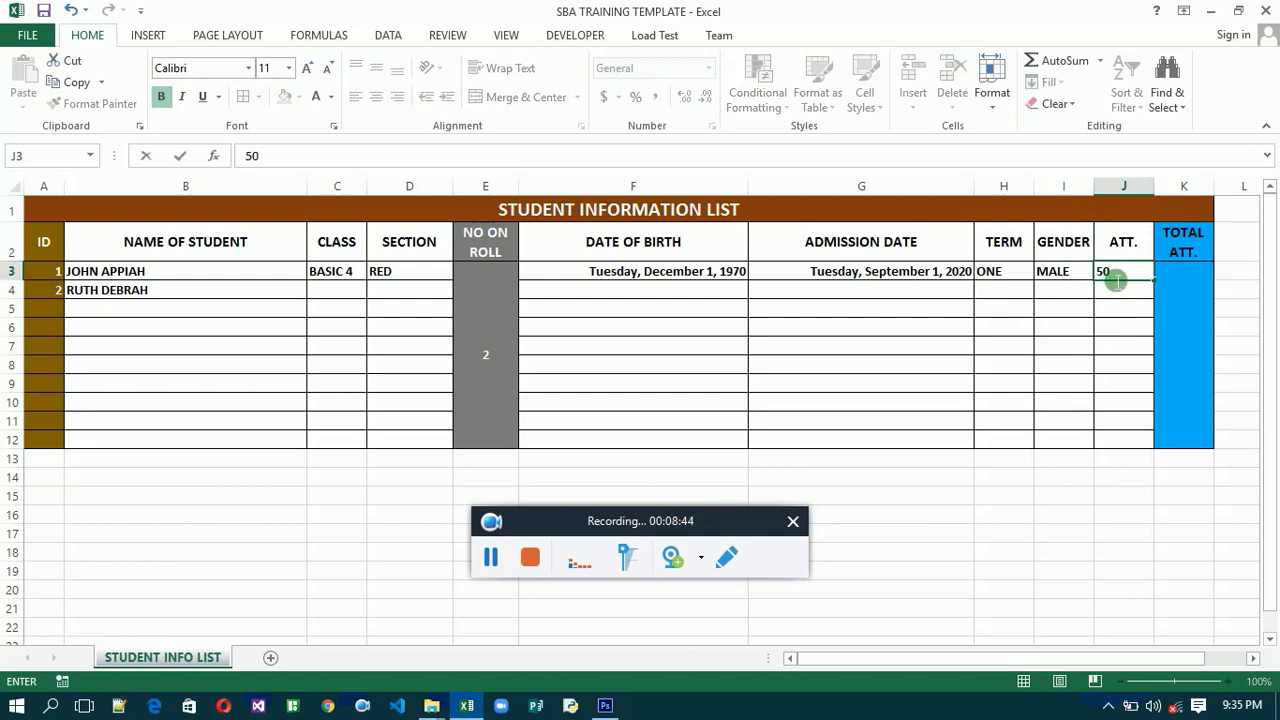
{"action": "left_click", "coordinate": [1197, 339]}
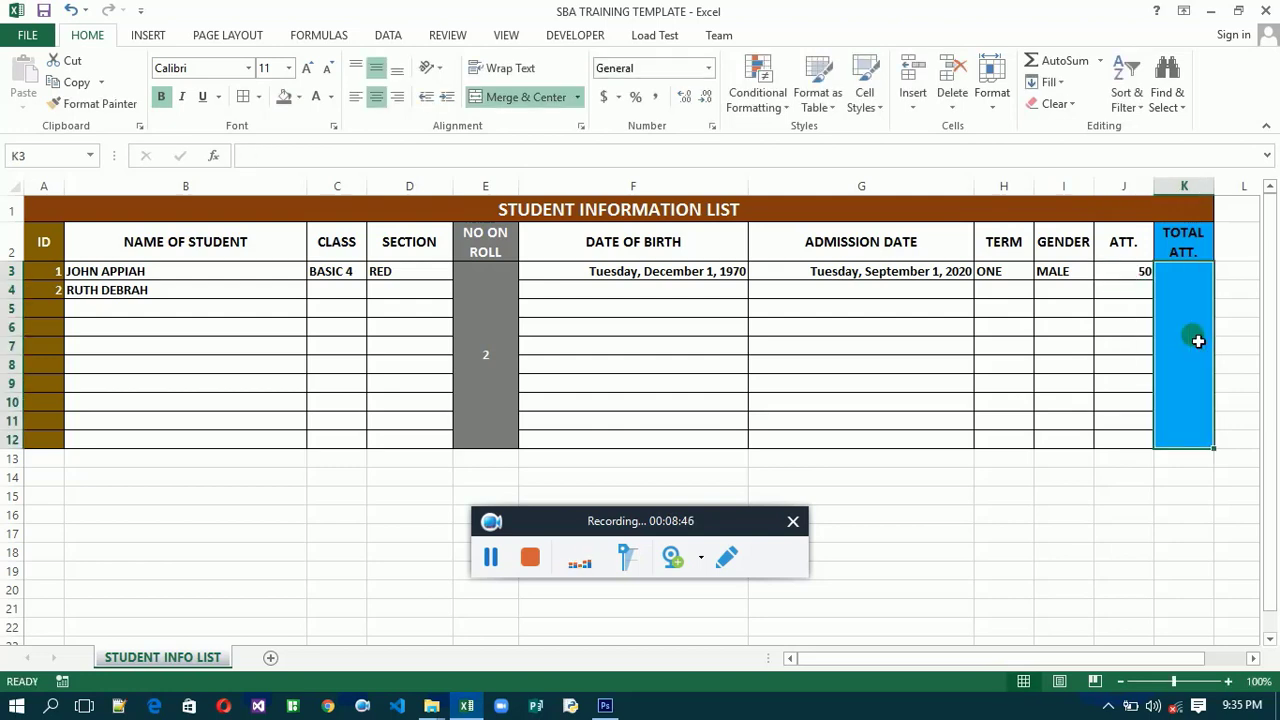
{"action": "type", "text": "60"}
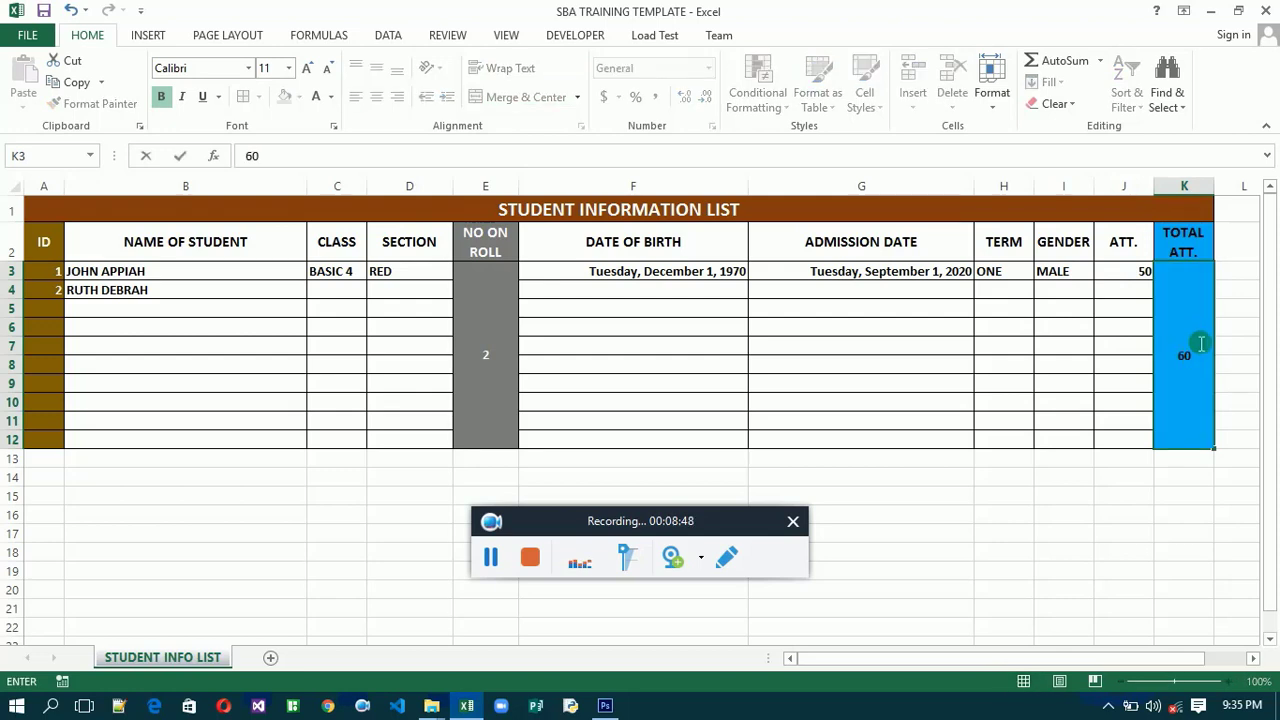
{"action": "key", "text": "Return"}
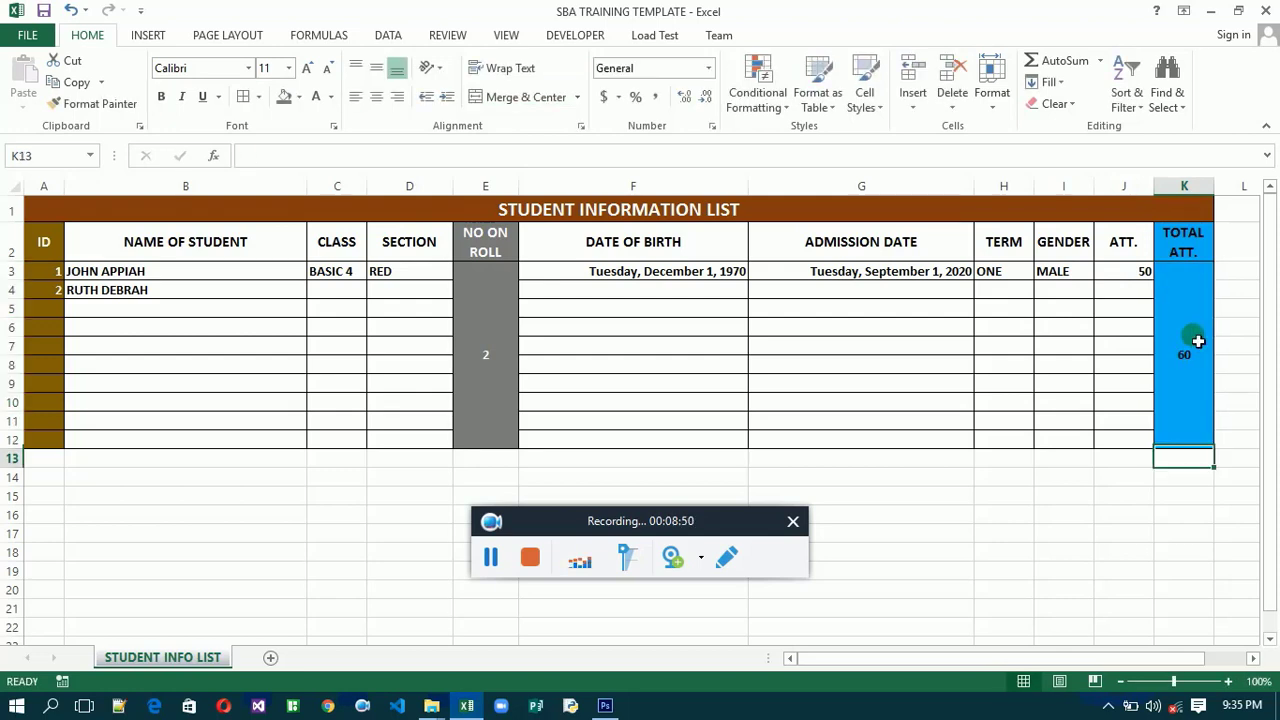